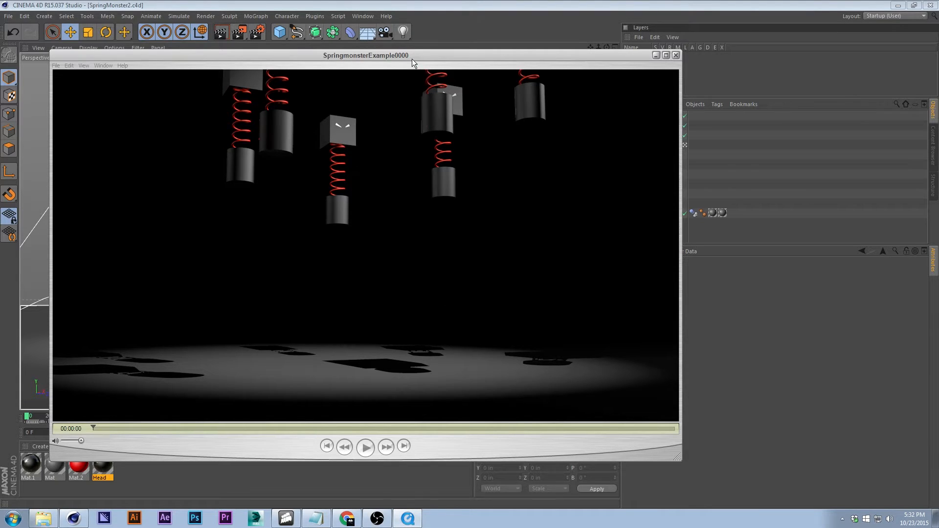
Step: Play the SpringmonsterExample0000 preview video and close it
drag(412, 59, 473, 76)
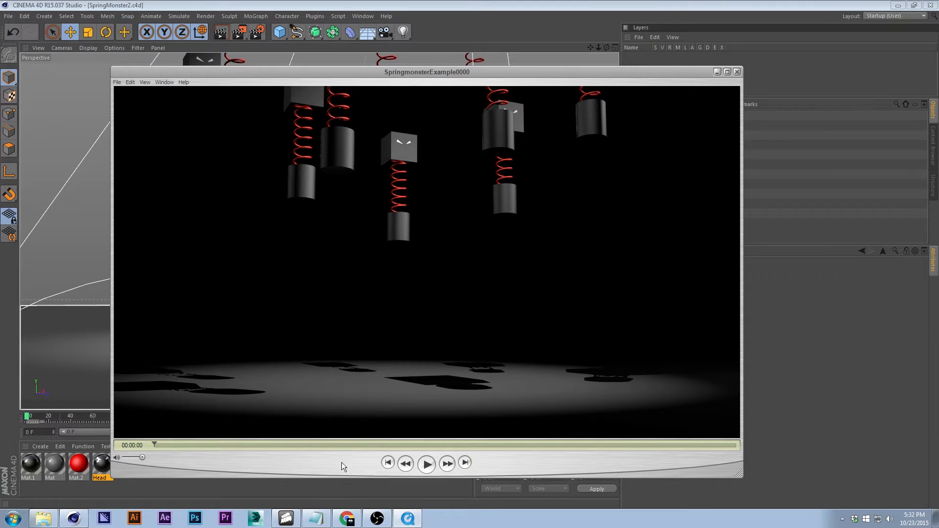
drag(347, 75, 351, 59)
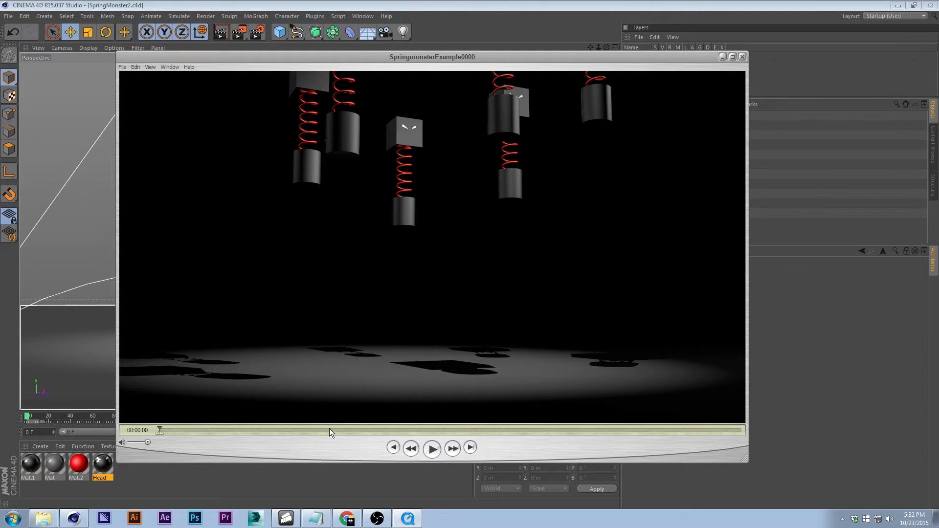
click(432, 448)
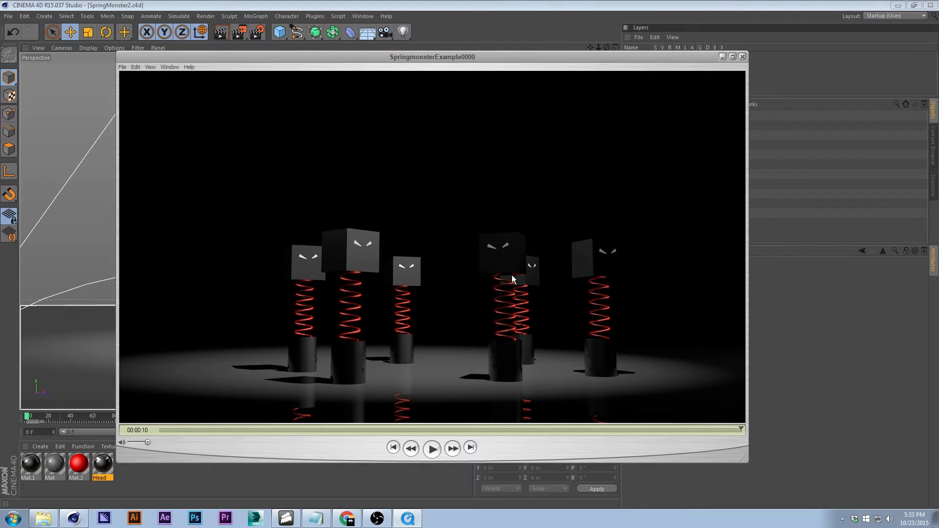
key(space)
click(743, 57)
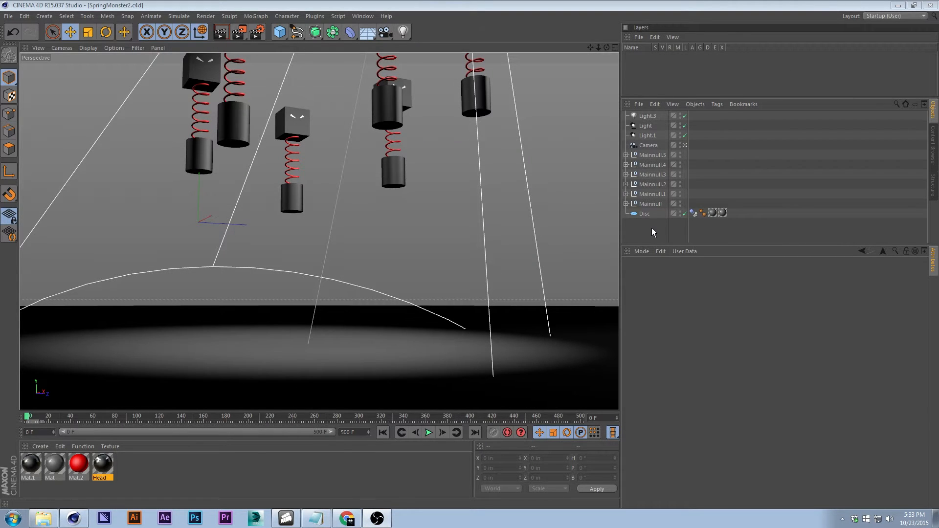
Step: Create a new project and set its render output size to 1280 by 720 pixels
click(8, 16)
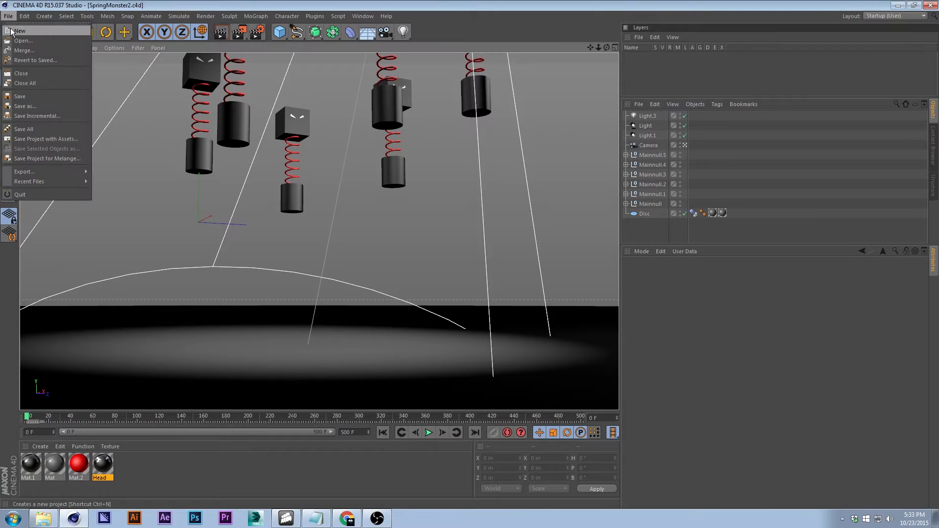
click(27, 30)
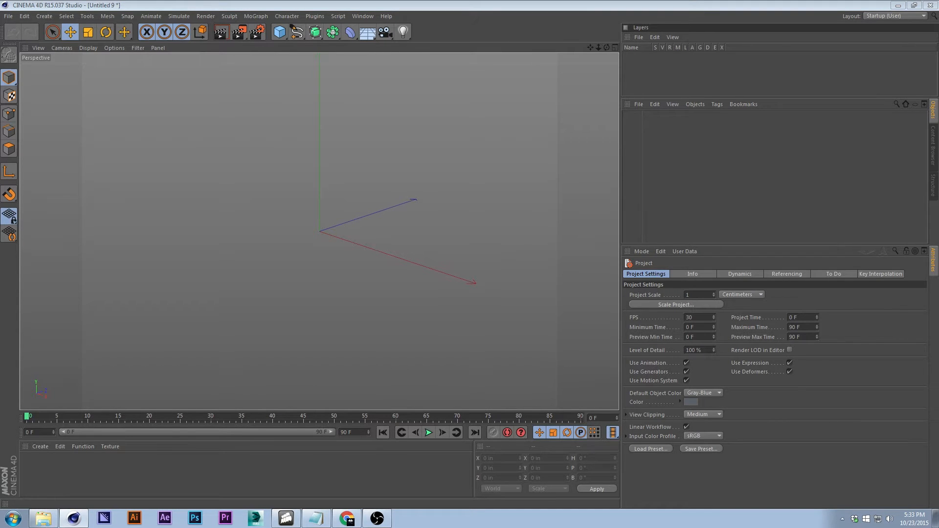
key(ctrl+b)
drag(569, 80, 372, 74)
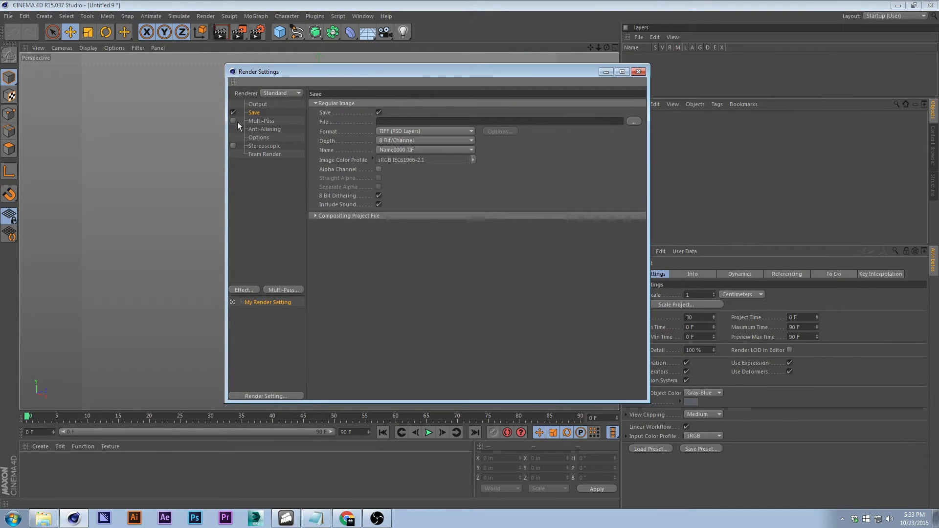
click(258, 104)
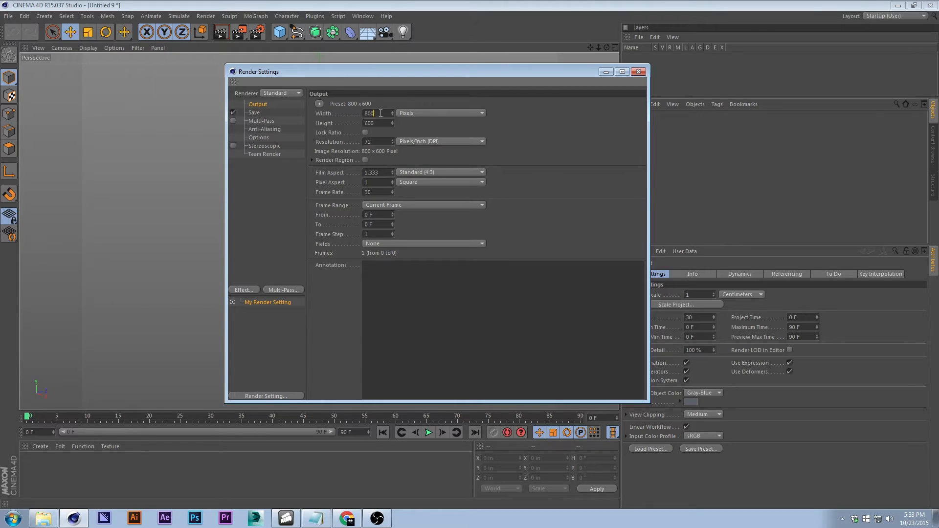
text(1280)
key(Tab)
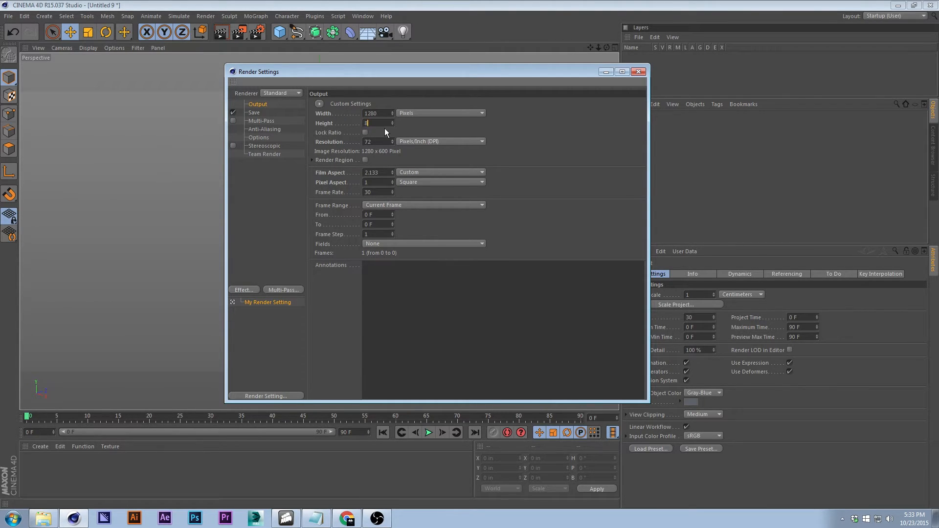
text(720)
key(Return)
Step: Turn off saving in the render settings and close them
click(252, 113)
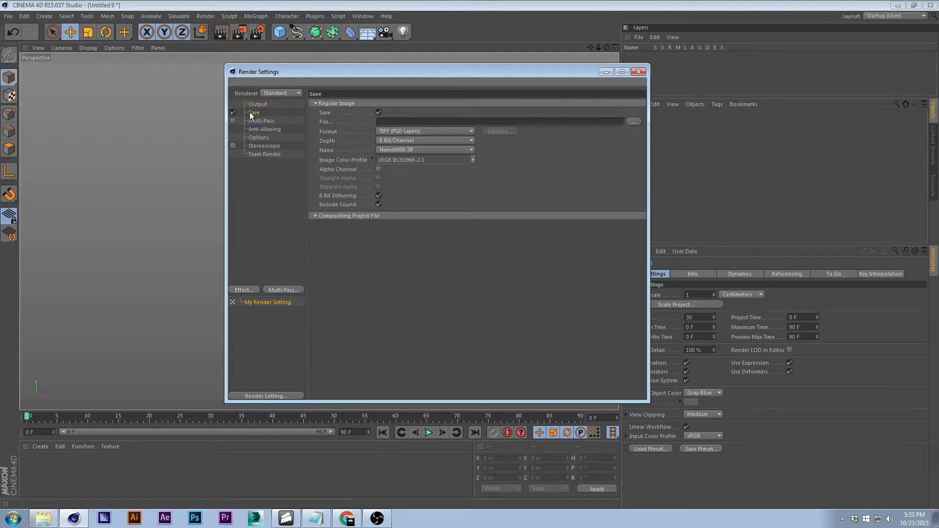
click(233, 113)
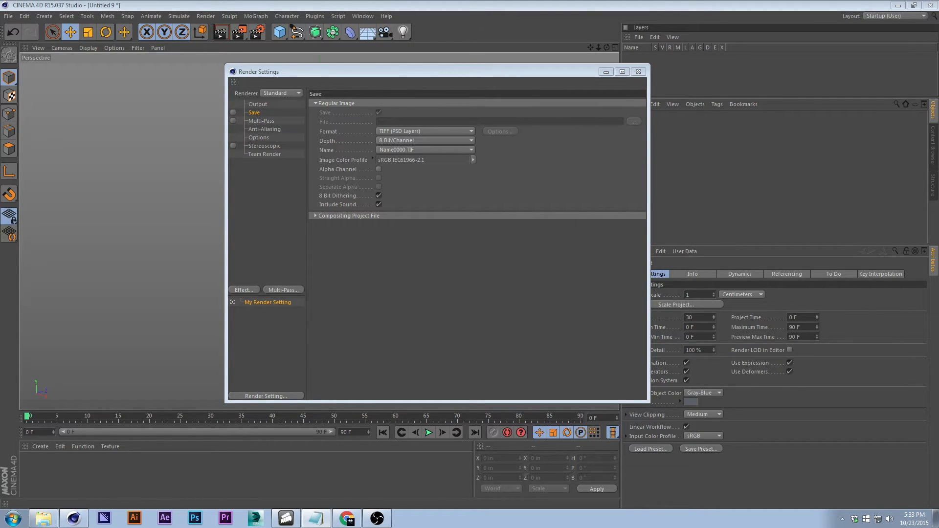
click(639, 72)
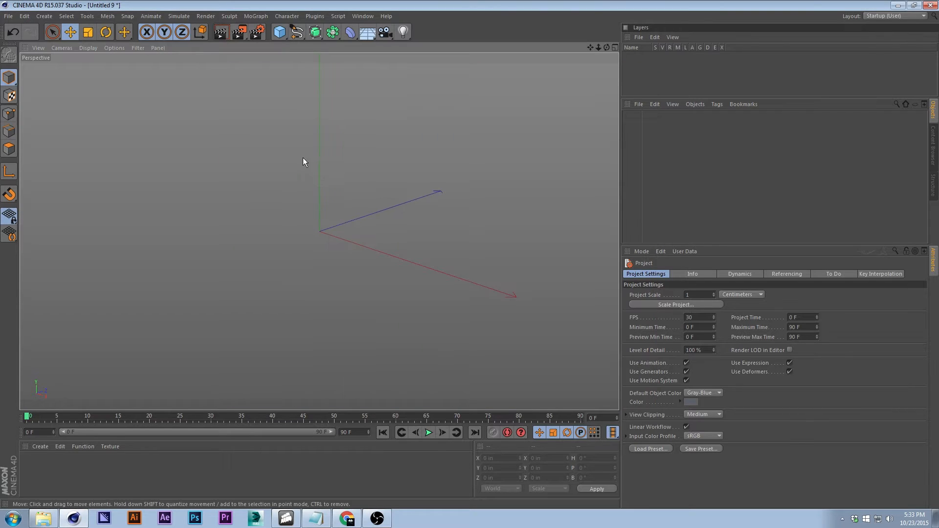
Step: Add a cube and a cylinder primitive to the scene
click(280, 33)
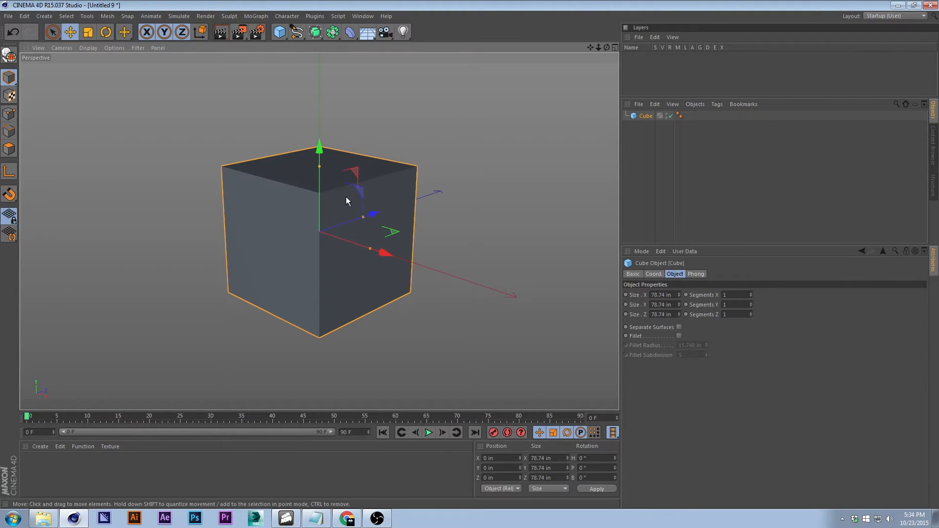
click(277, 32)
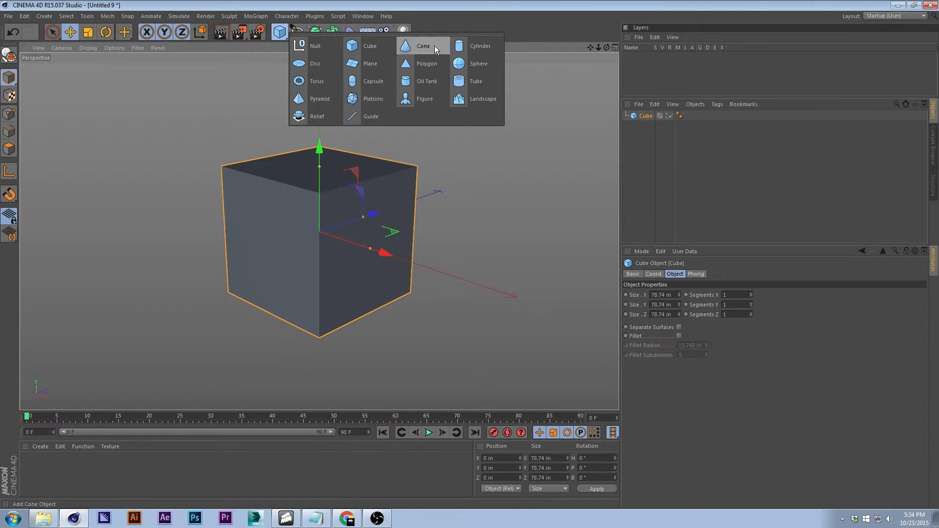
click(479, 40)
scroll(380, 192, down, 3)
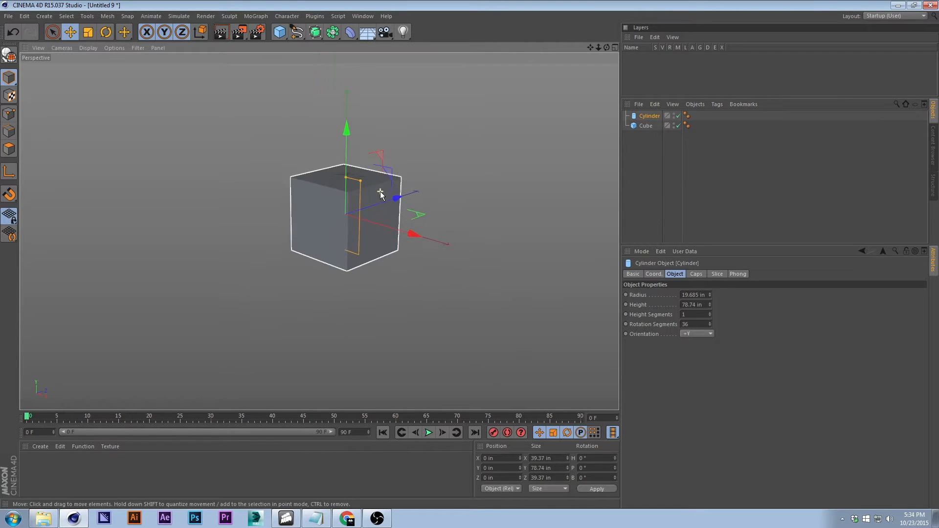
scroll(380, 192, down, 1)
scroll(380, 192, up, 4)
scroll(381, 219, down, 1)
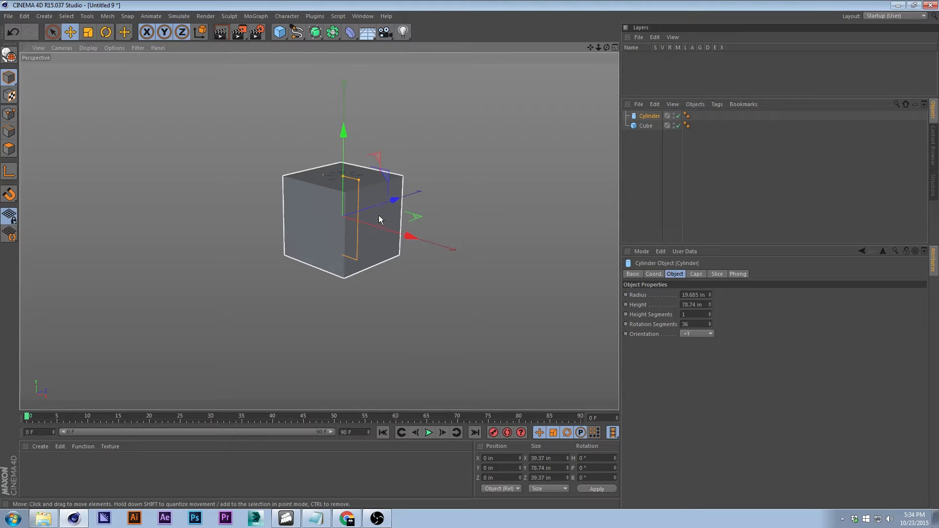
alt+middle_drag(372, 215, 349, 234)
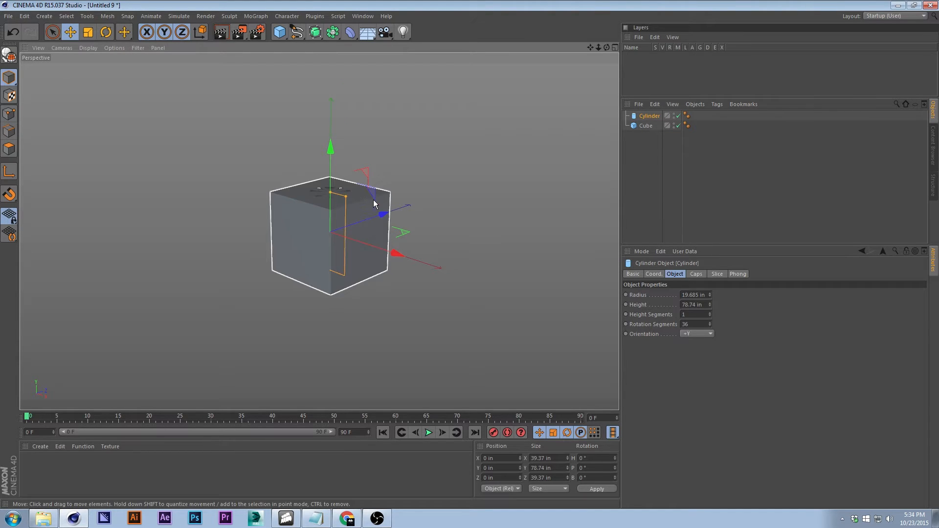
click(421, 168)
click(333, 207)
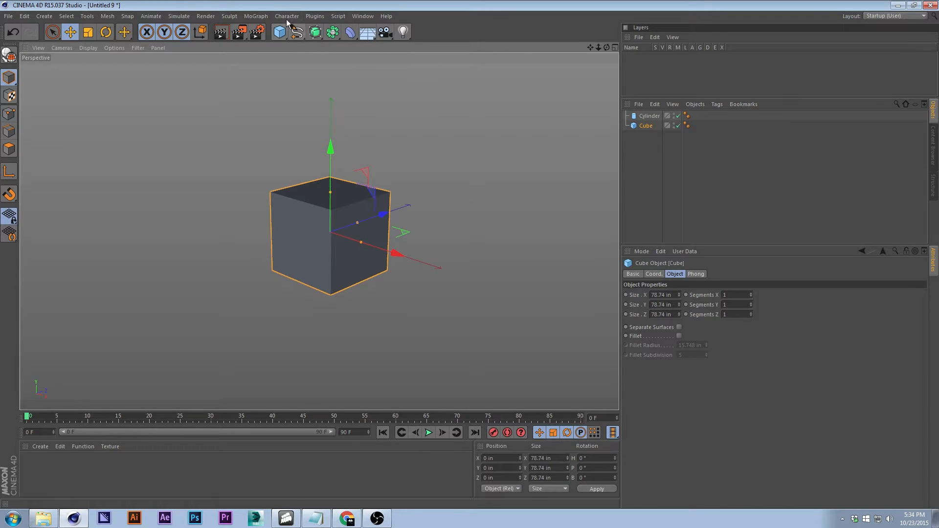
Step: Add a dynamics Spring object and a dynamics Connector object to the scene
click(297, 32)
click(178, 16)
mouse_move(190, 39)
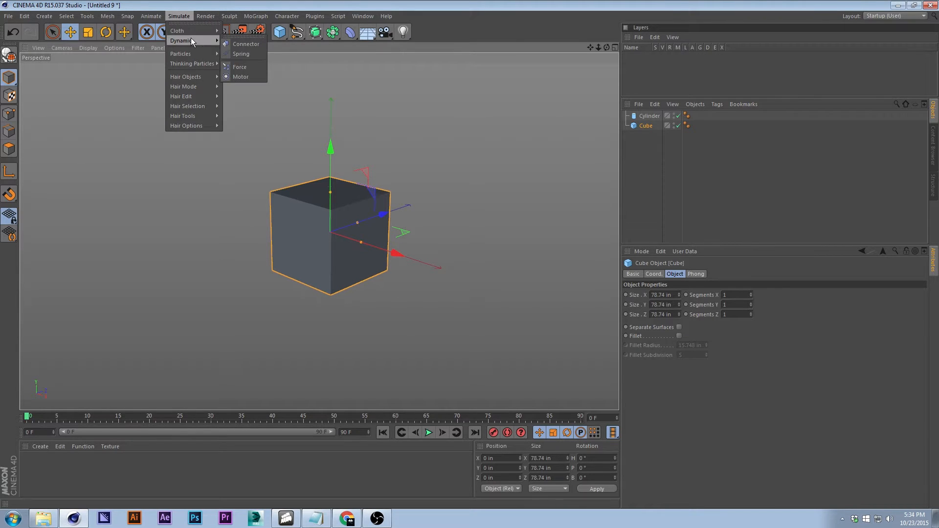
click(240, 53)
click(174, 16)
mouse_move(186, 43)
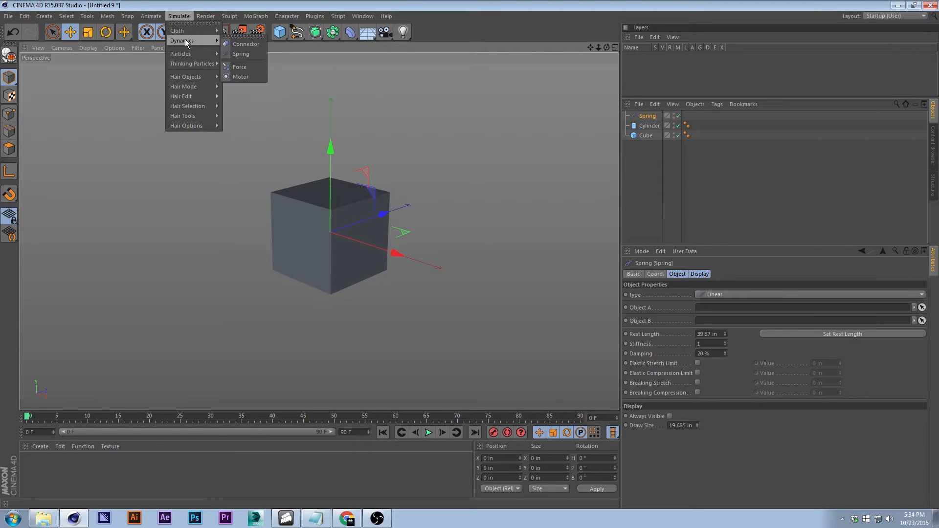
click(243, 44)
click(644, 161)
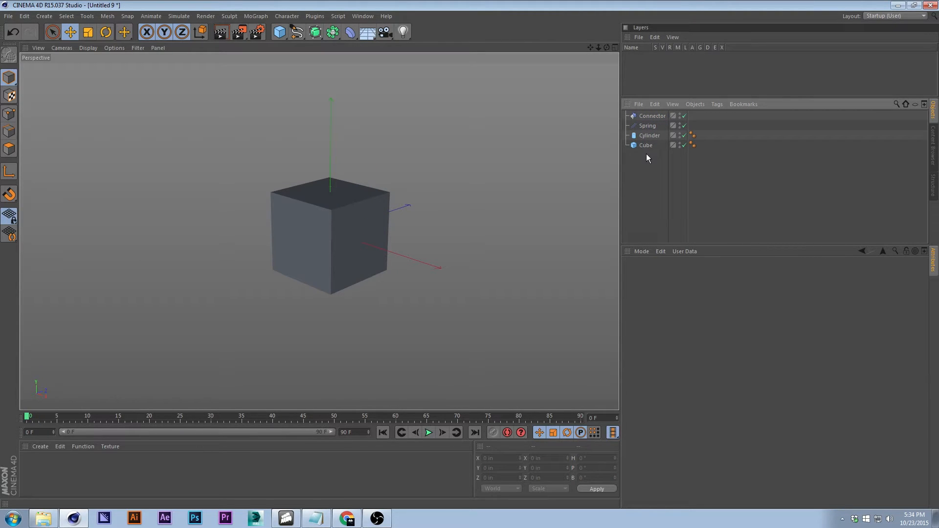
Step: Examine the spring monsters in the SpringMonster2.c4d scene for reference and return to the Untitled 9 project
click(325, 195)
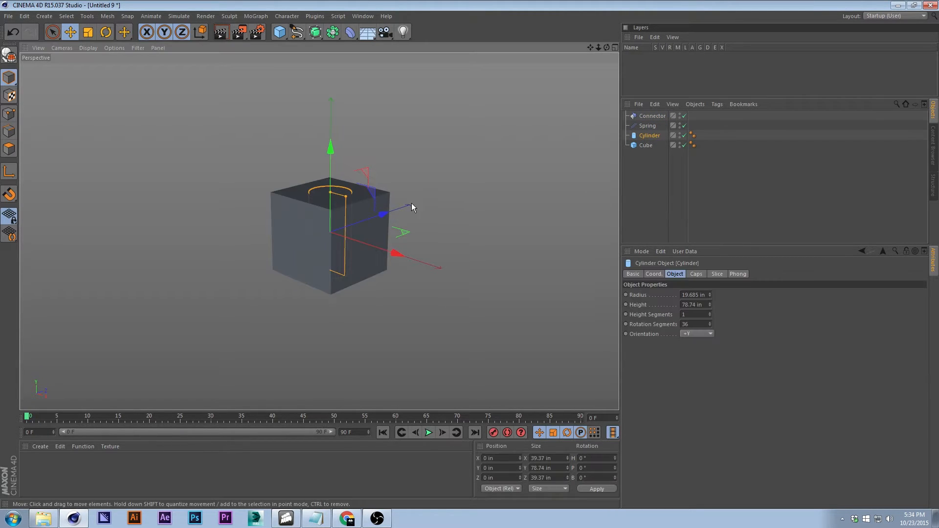
scroll(345, 196, down, 3)
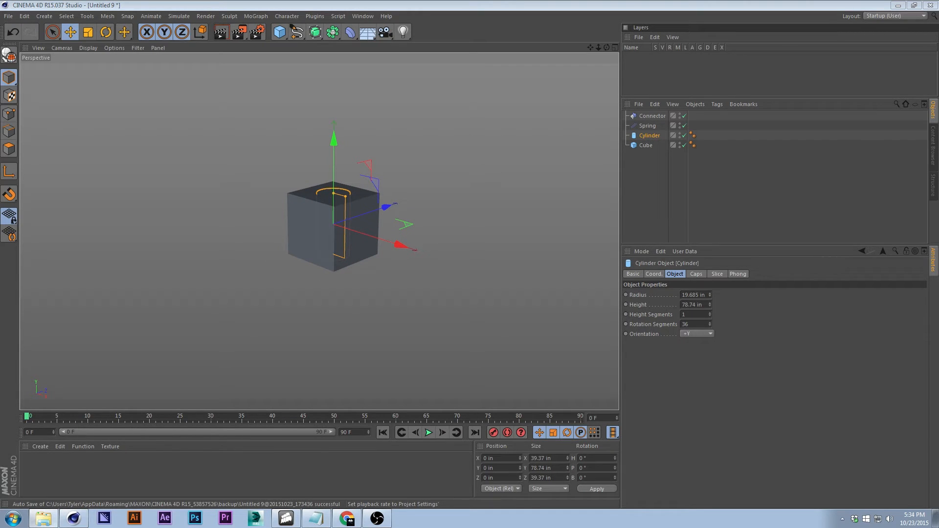
click(362, 16)
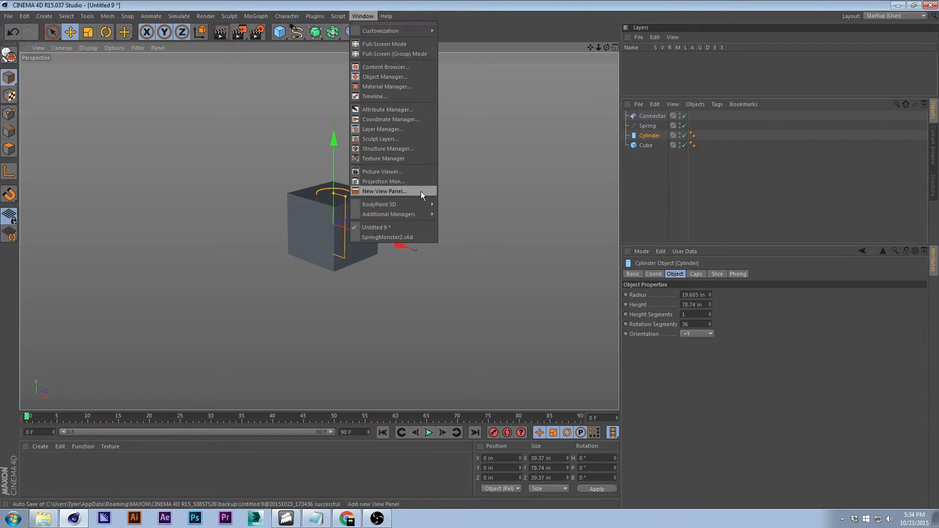
click(405, 237)
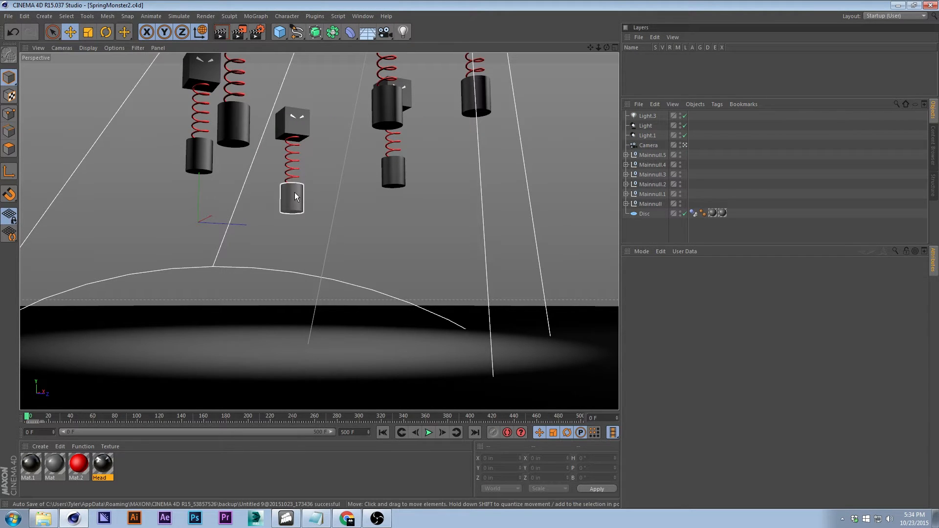
click(363, 16)
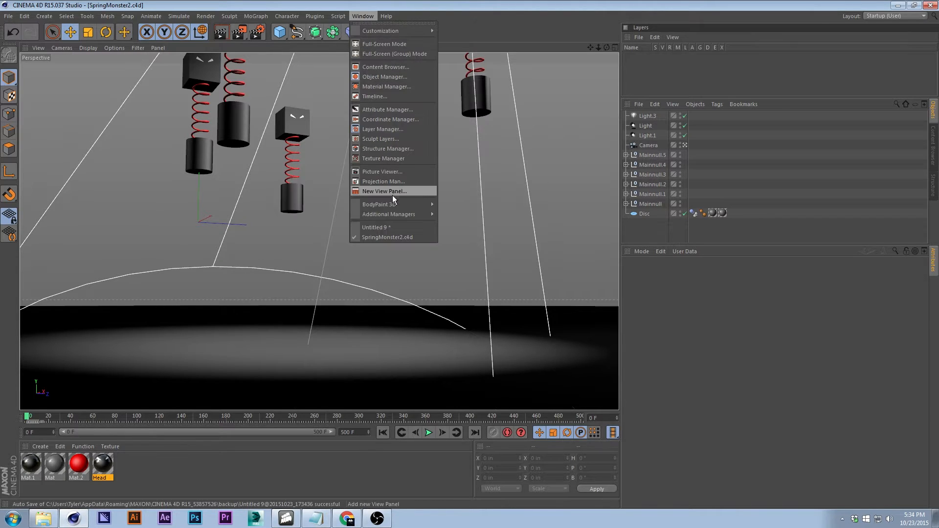
click(389, 228)
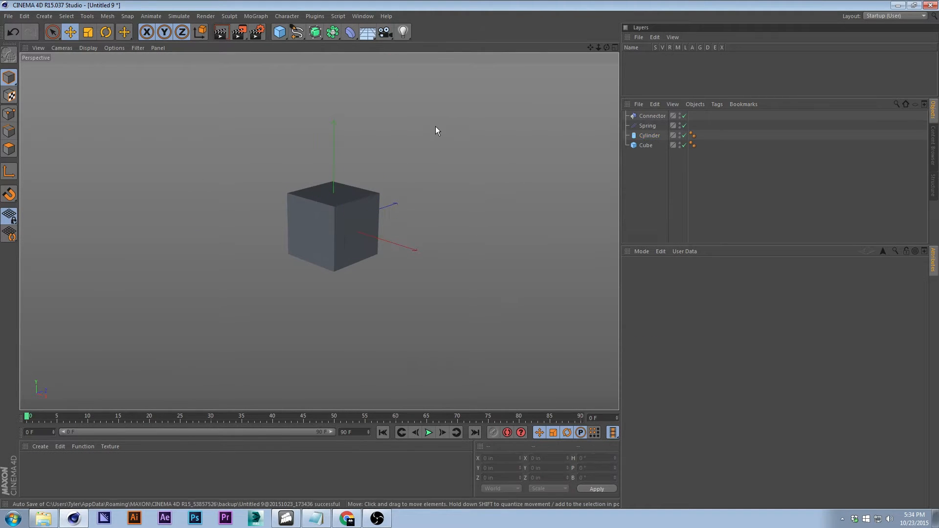
Step: Raise the cube above the cylinder to about 112.6 in on Y and widen the cylinder's radius slightly
click(359, 232)
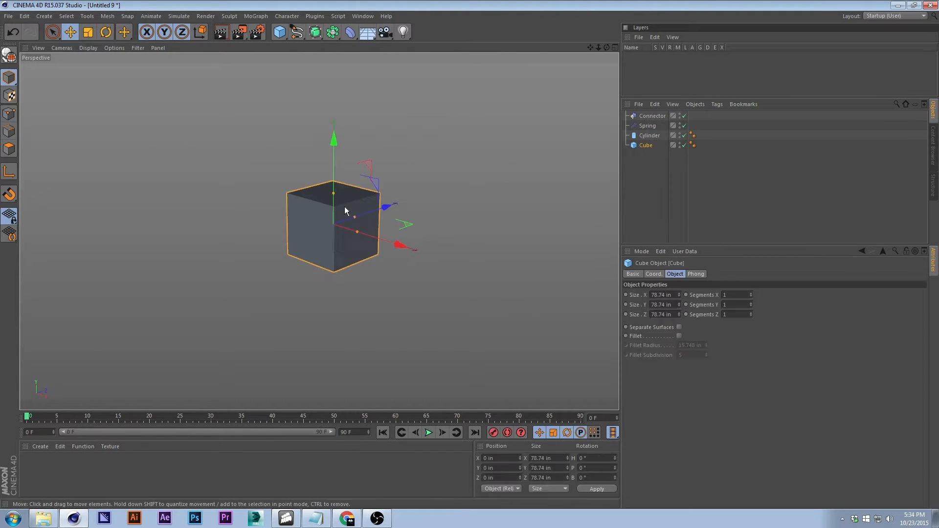
drag(331, 168, 334, 75)
scroll(345, 226, down, 3)
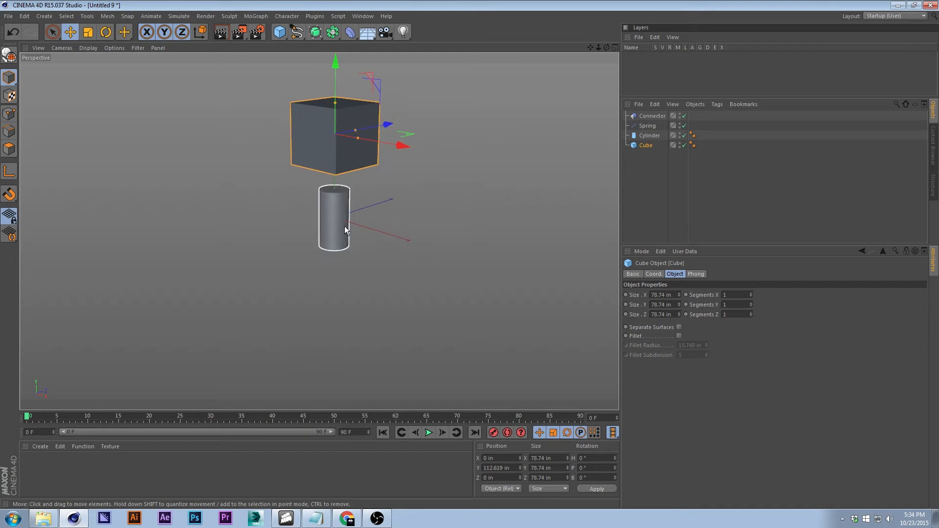
click(334, 217)
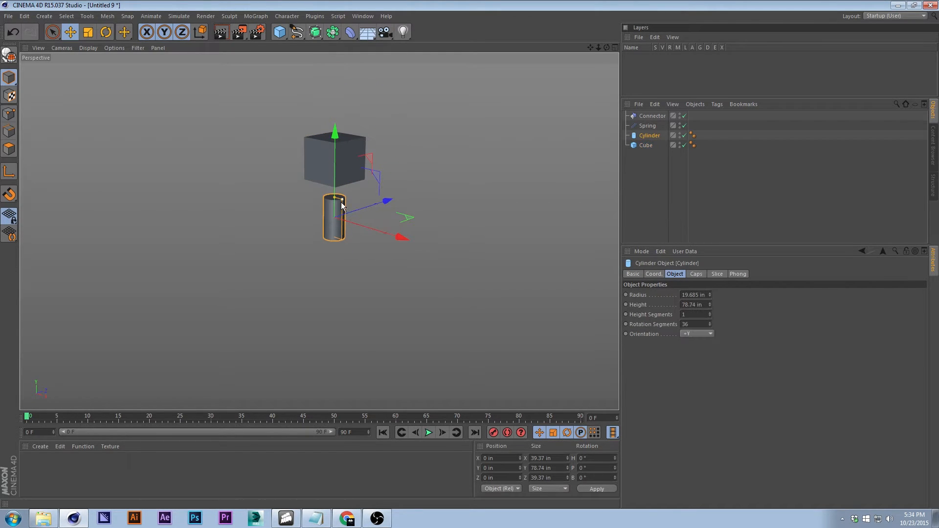
drag(342, 199, 348, 202)
Step: Move the cube farther above the cylinder, to about 216.6 in on Y, leaving a gap for the spring
click(349, 175)
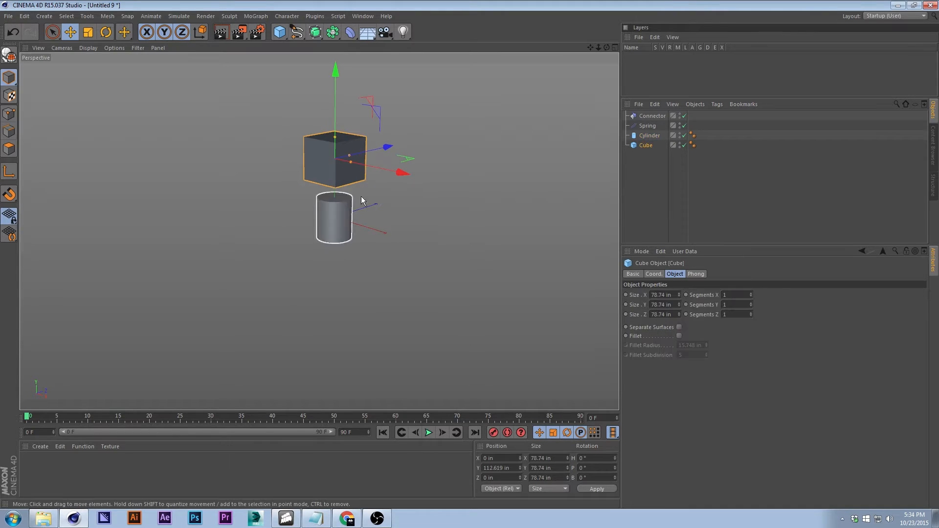
key(space)
middle_drag(375, 211, 376, 233)
alt+middle_drag(384, 193, 387, 242)
drag(339, 167, 338, 111)
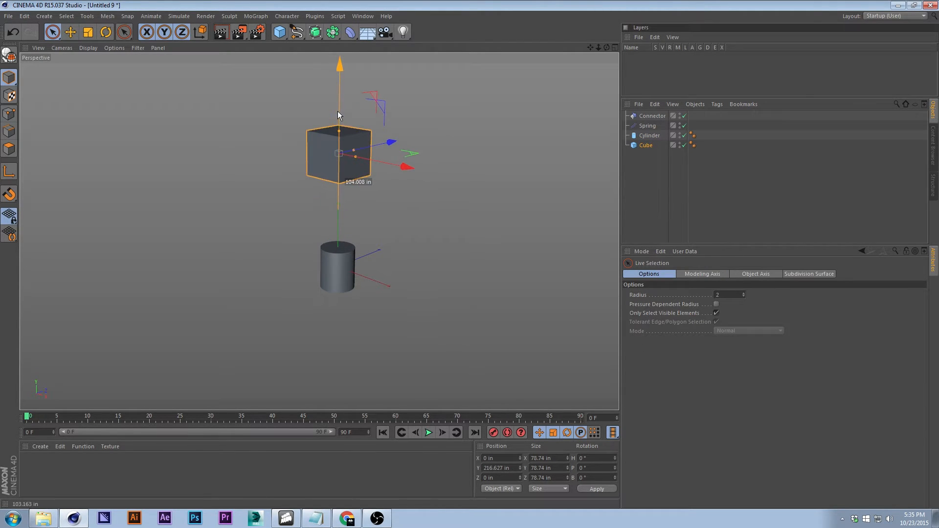
click(456, 268)
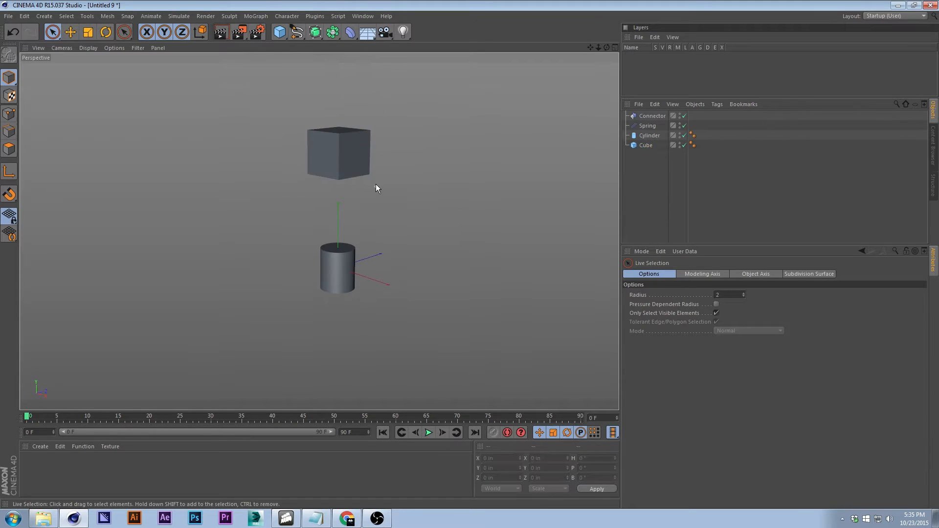
Step: Make the Spring always visible and assign the Cylinder as its Object A and the Cube as its Object B
click(357, 159)
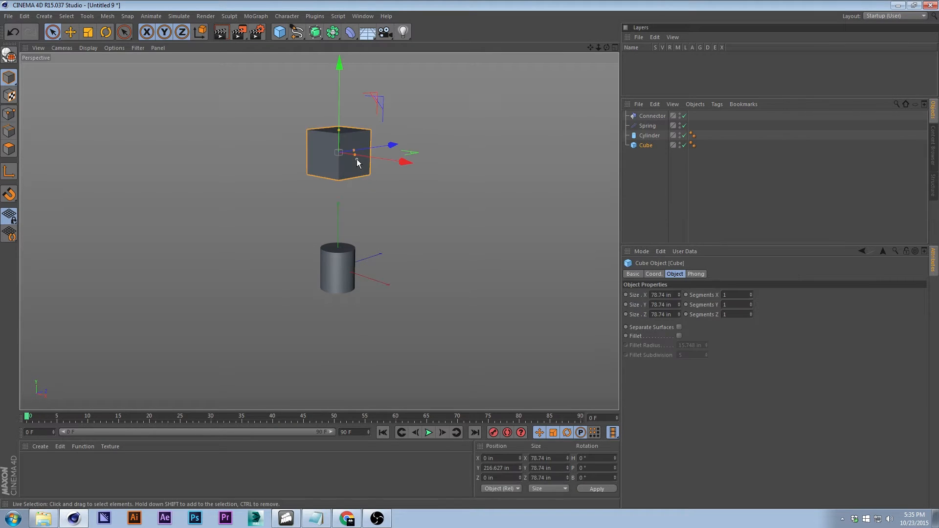
click(653, 130)
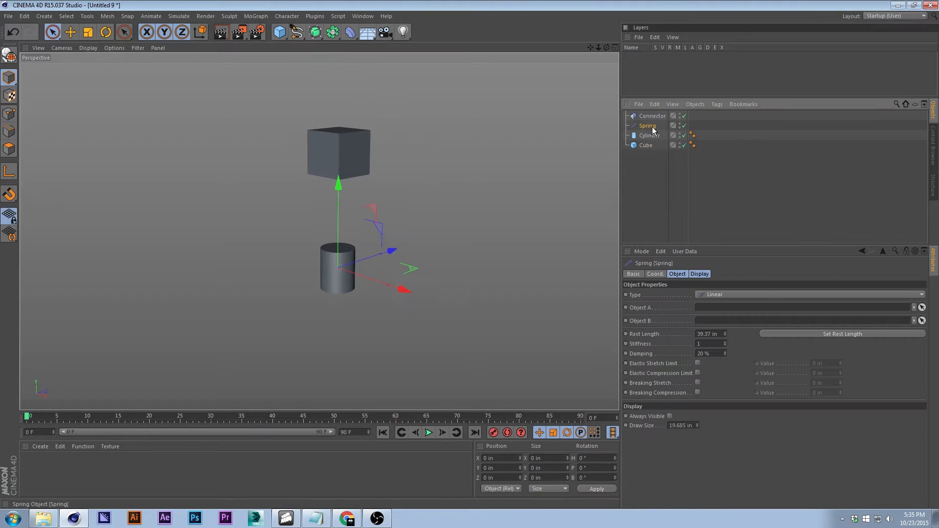
click(699, 274)
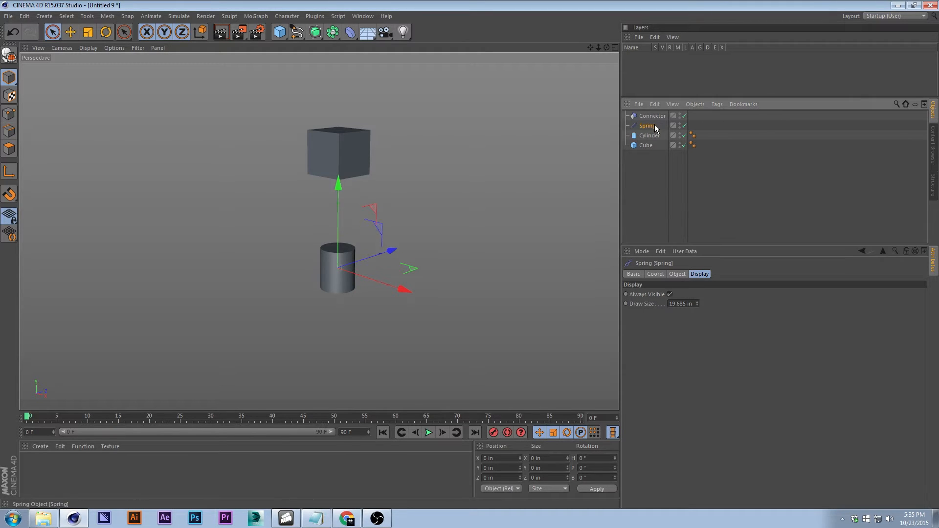
click(677, 274)
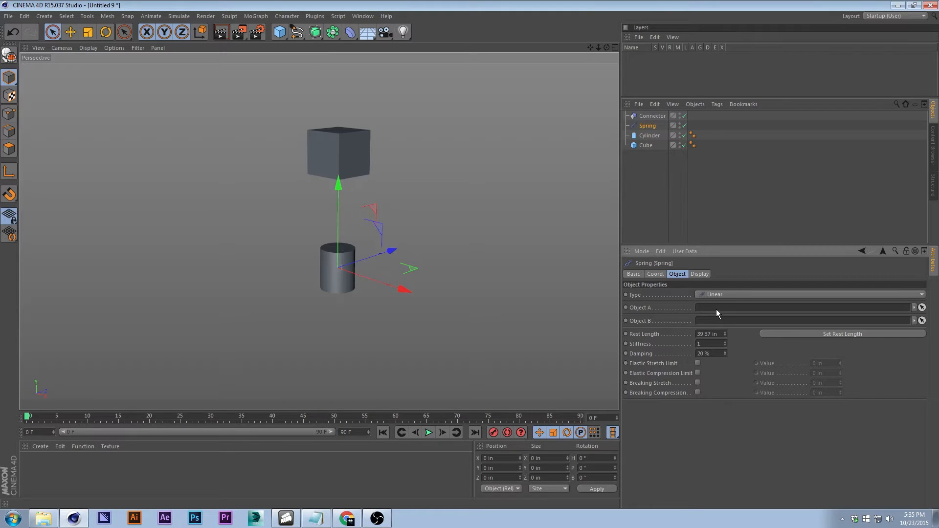
drag(648, 135, 707, 308)
drag(651, 154, 704, 331)
click(433, 174)
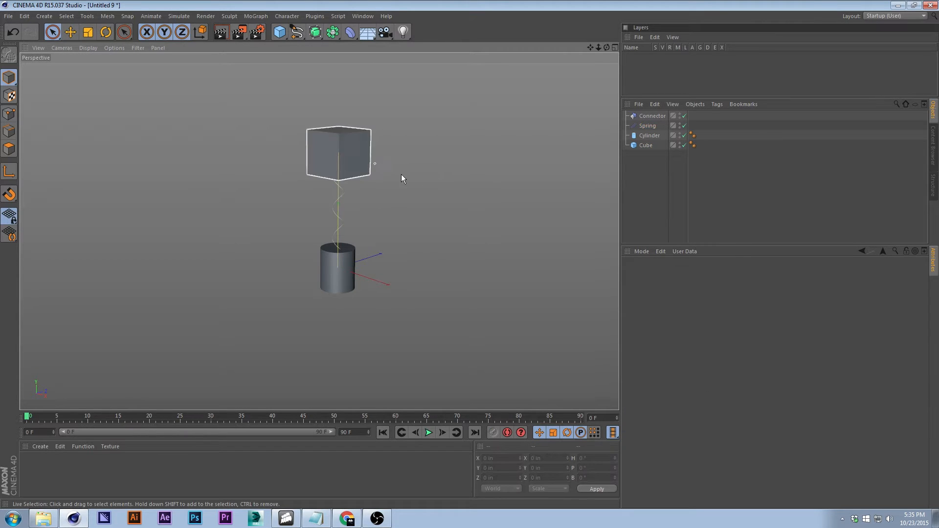
Step: Play the animation to test the spring link between the cylinder and cube, and return to the first frame
key(F8)
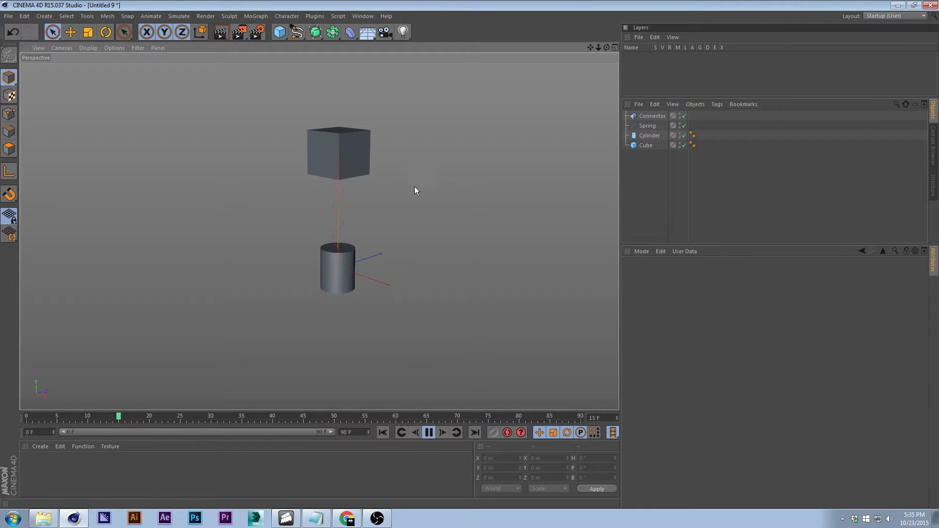
key(F8)
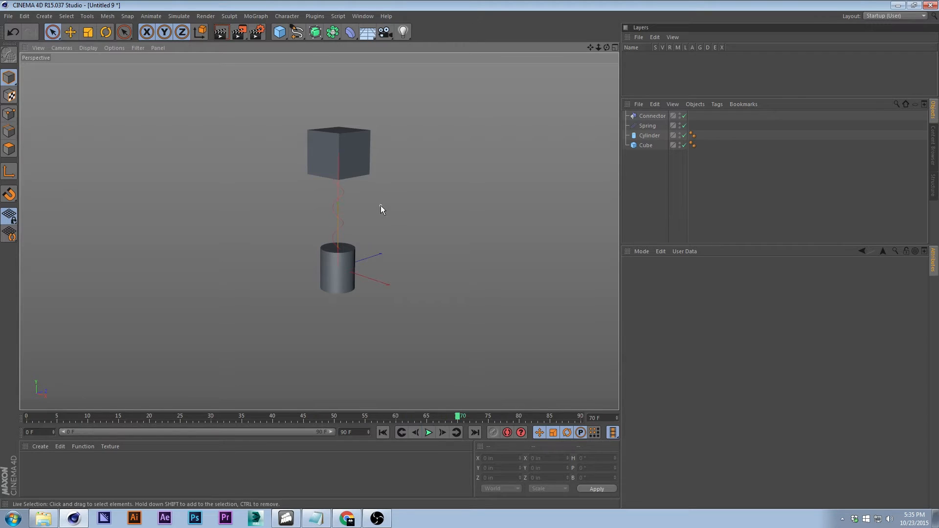
click(384, 433)
Step: Assign the Cylinder as Object A and the Cube as Object B of the hinge Connector
click(645, 137)
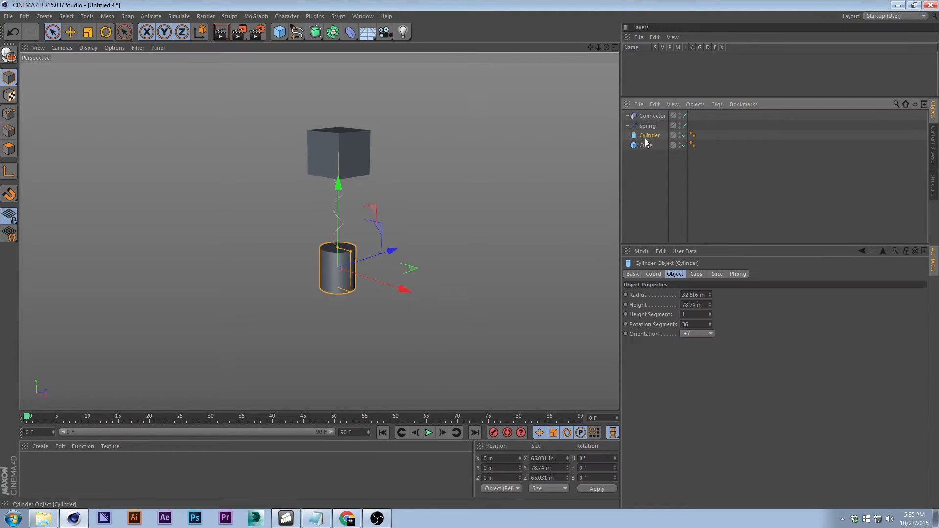
click(653, 116)
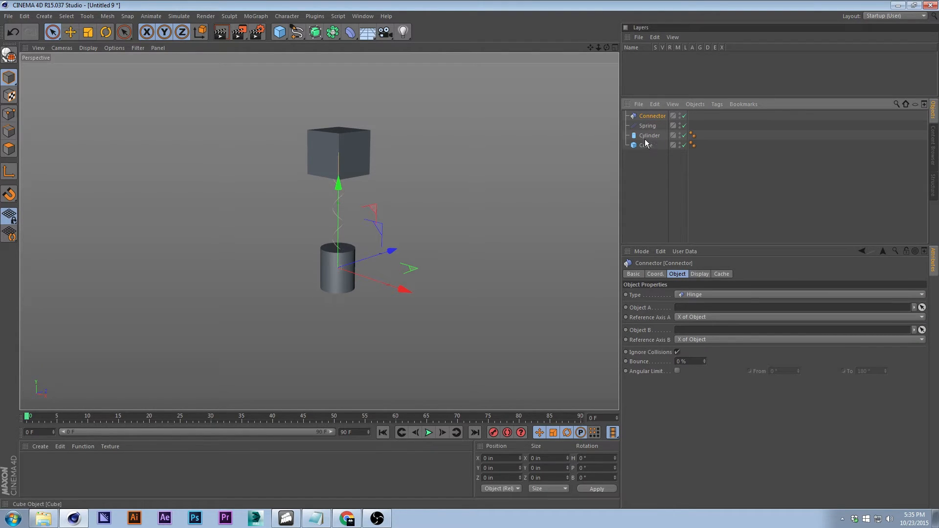
drag(647, 139, 688, 311)
drag(646, 145, 708, 336)
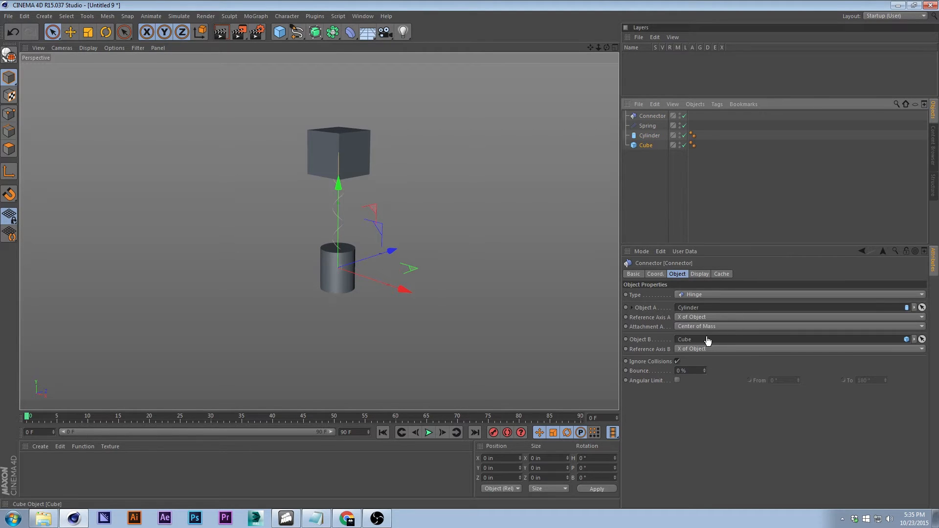
click(454, 162)
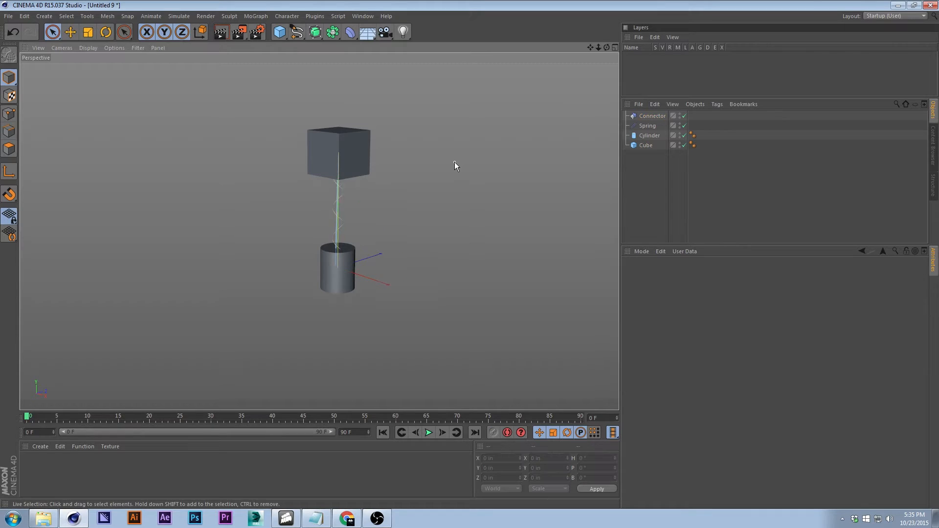
Step: Try rotating the Connector around its axes at the cylinder, undoing each rotation
click(648, 117)
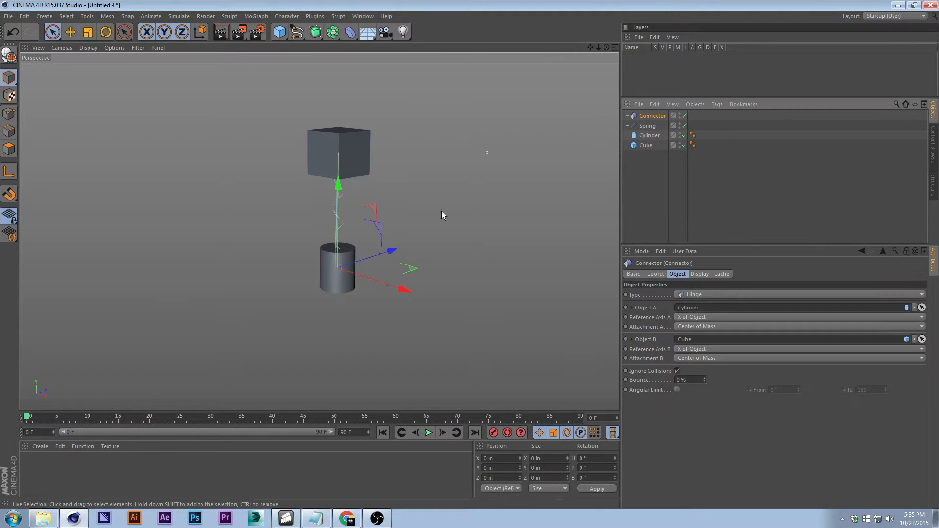
key(e)
key(r)
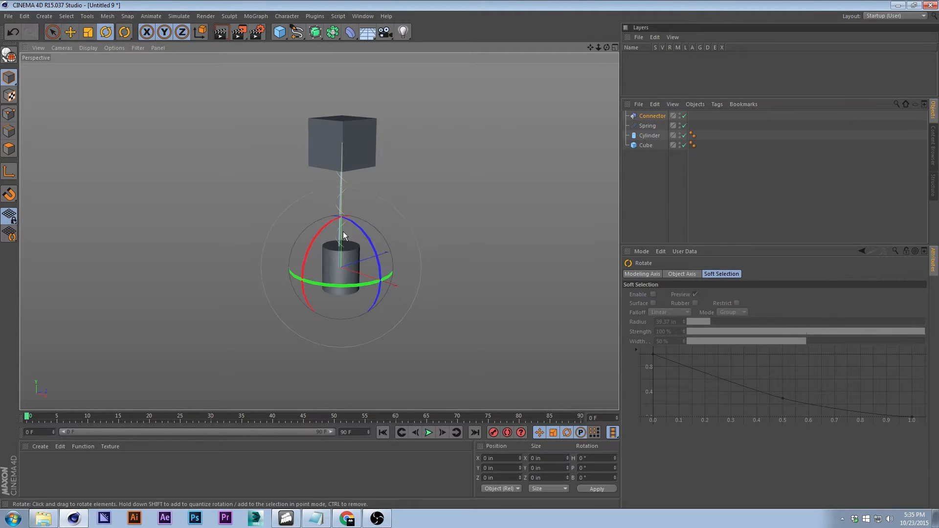
drag(327, 228, 351, 189)
key(ctrl+z)
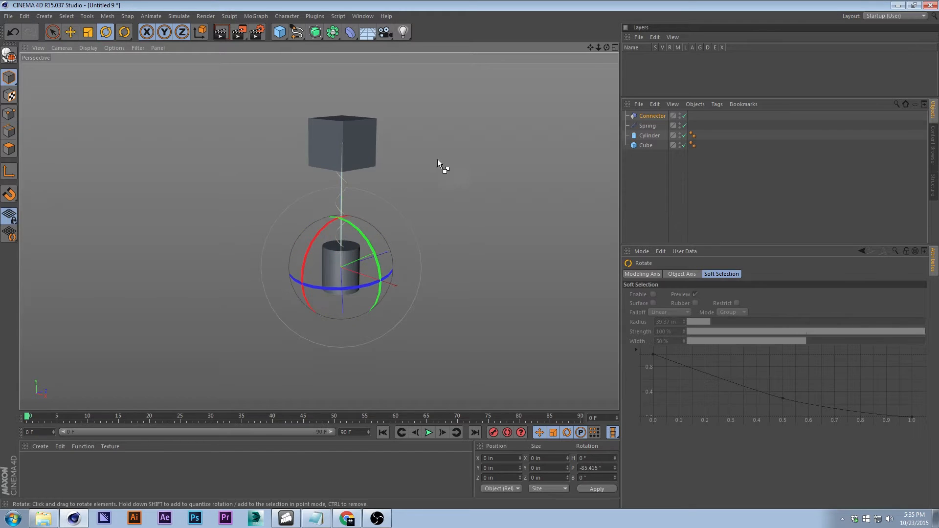
drag(364, 278, 323, 268)
key(ctrl+z)
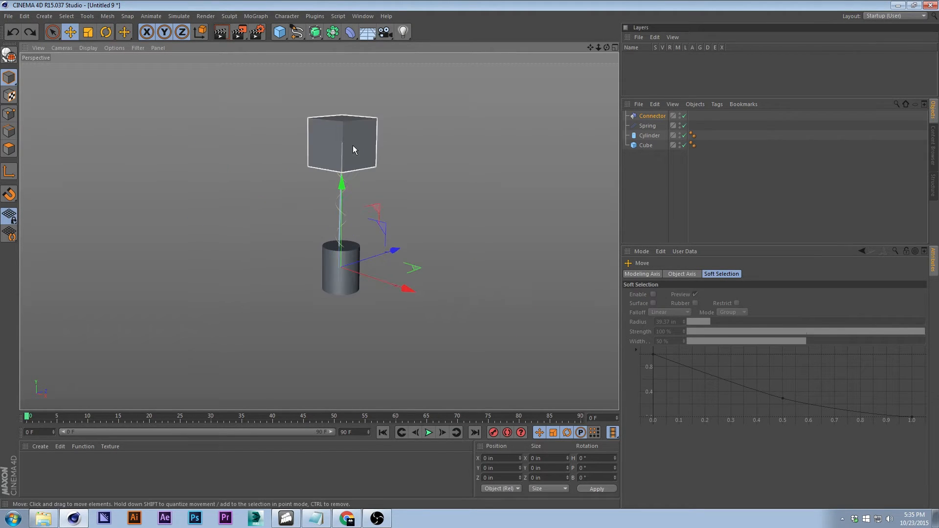
key(r)
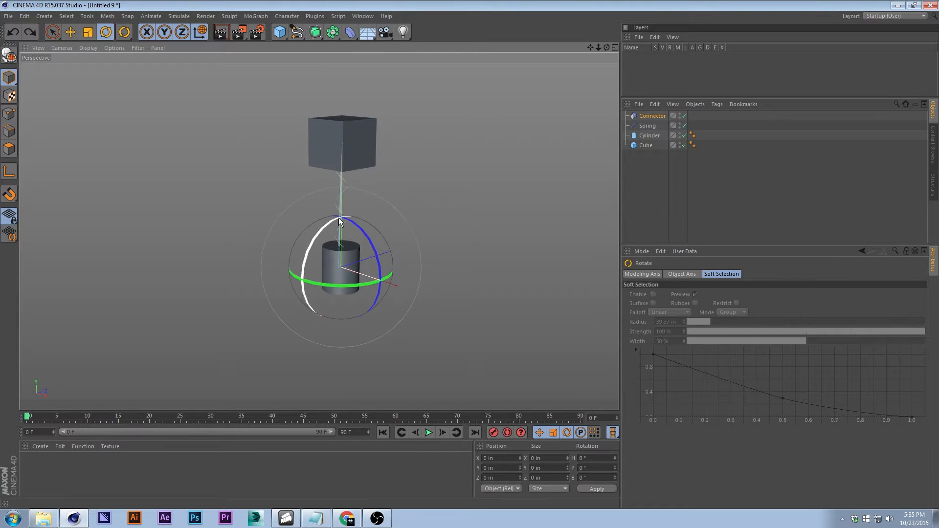
drag(326, 225, 400, 159)
key(ctrl+z)
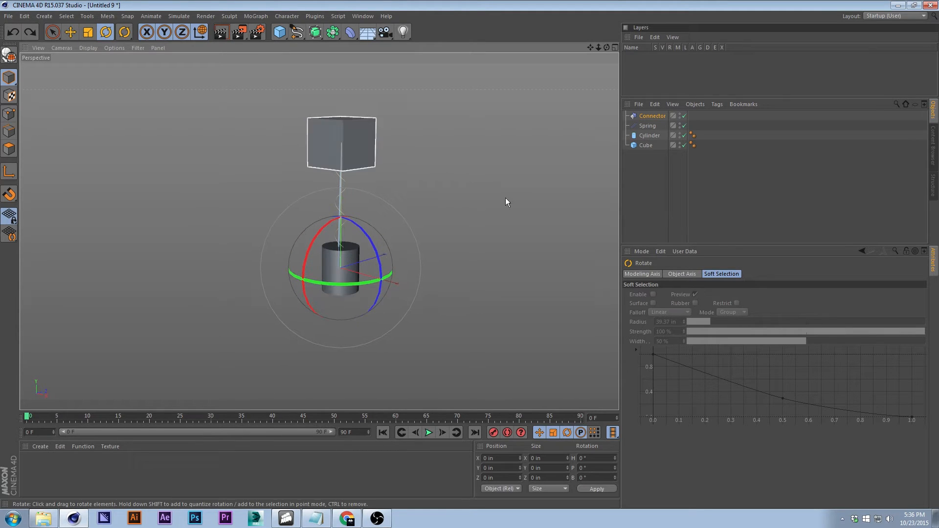
click(448, 178)
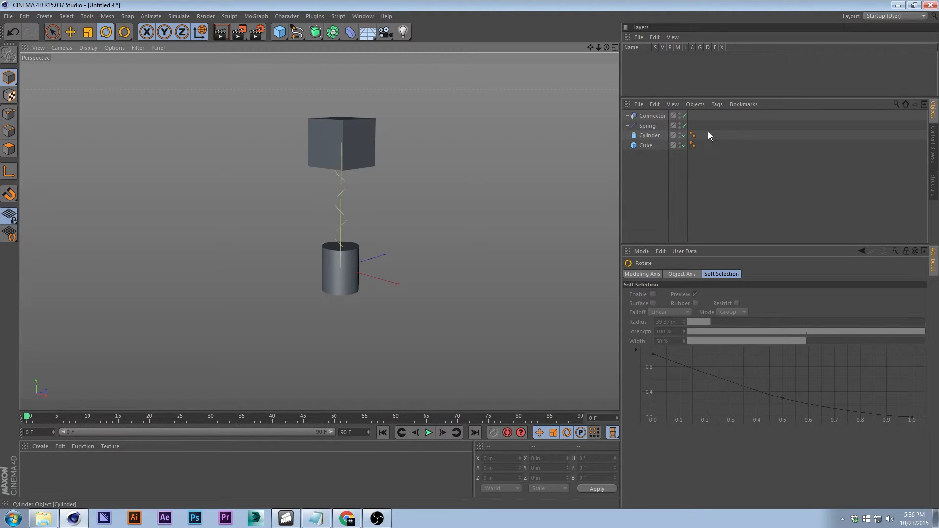
Step: Rename the cylinder Foot and the cube Head
click(645, 128)
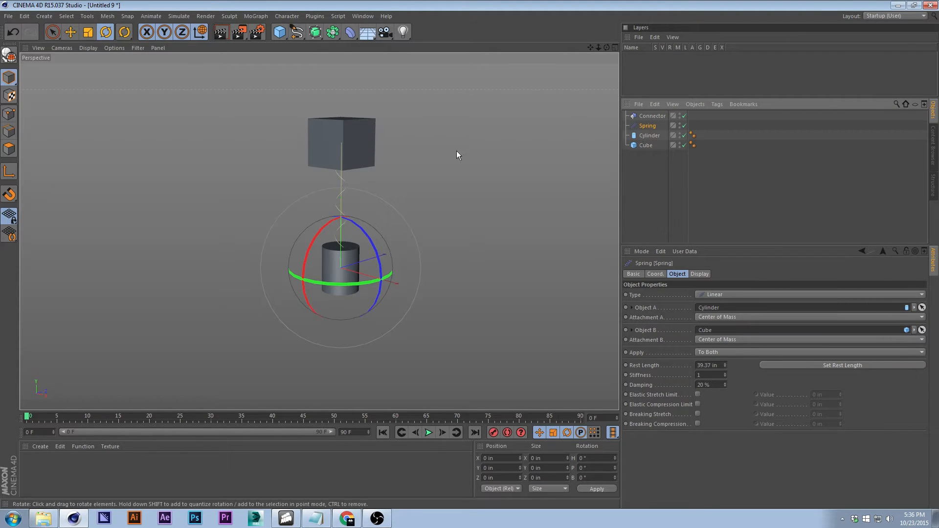
click(353, 134)
click(355, 259)
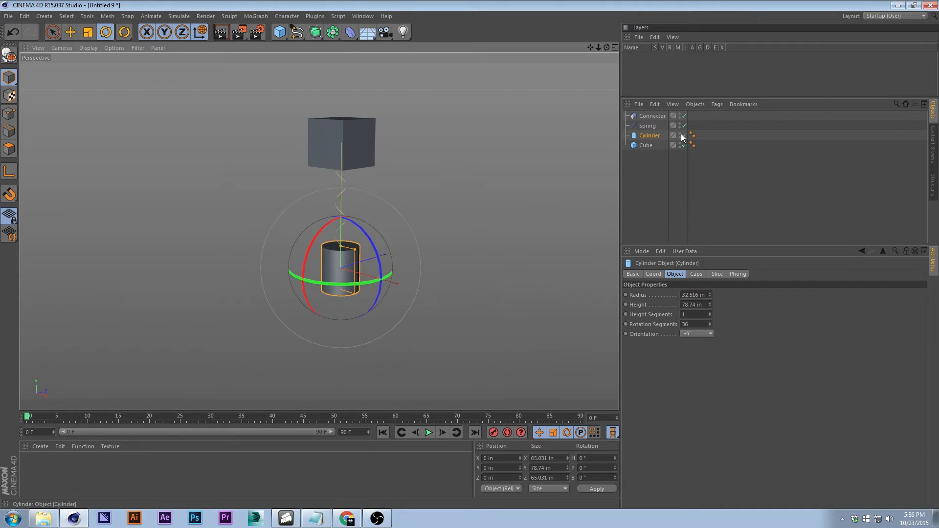
click(647, 145)
double_click(651, 137)
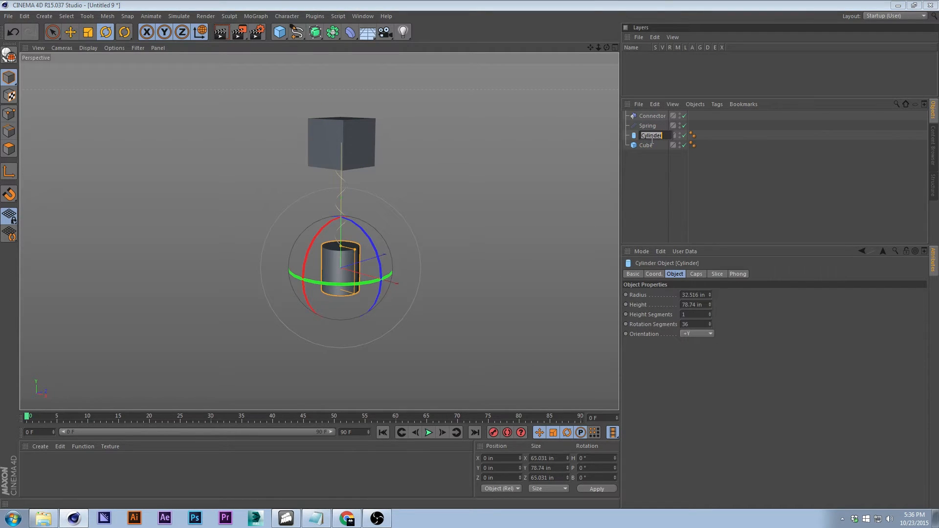
text(Foot)
key(Return)
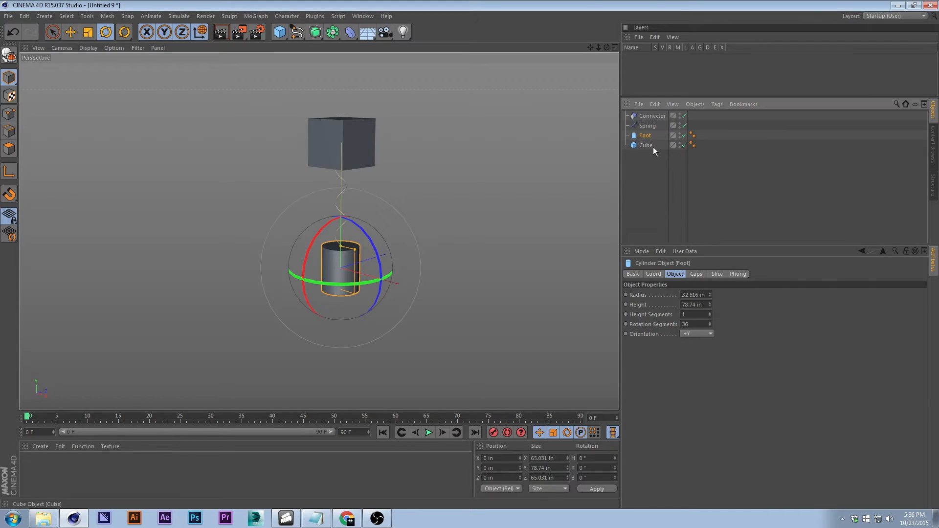
double_click(654, 146)
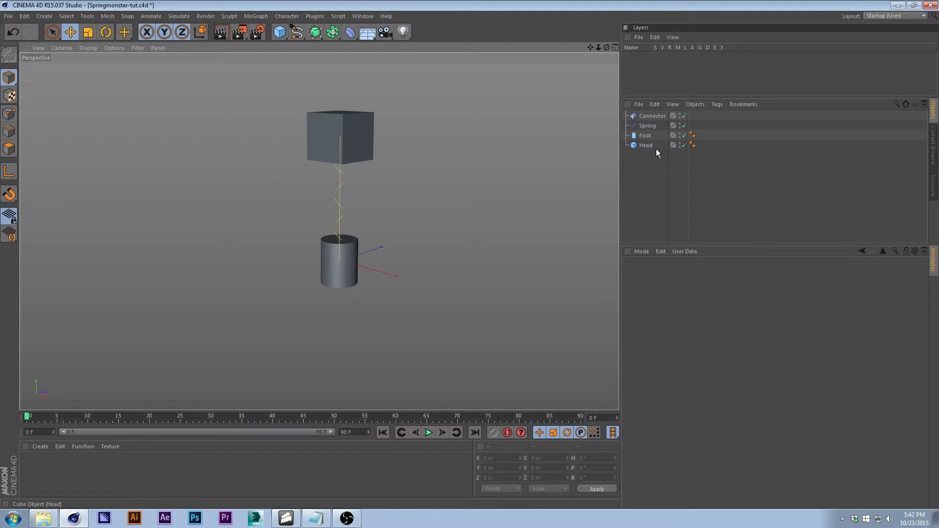
Step: Add a Rigid Body simulation tag to the Foot cylinder
click(646, 137)
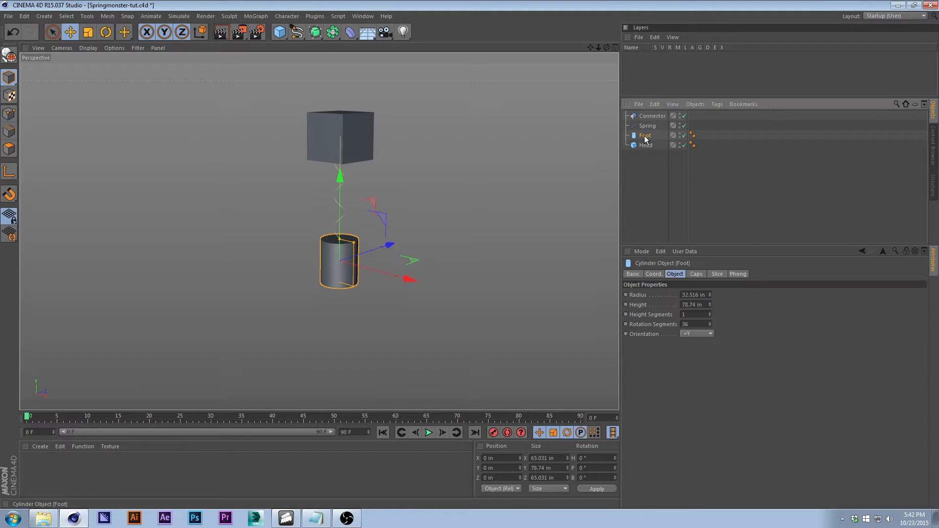
right_click(646, 137)
mouse_move(703, 223)
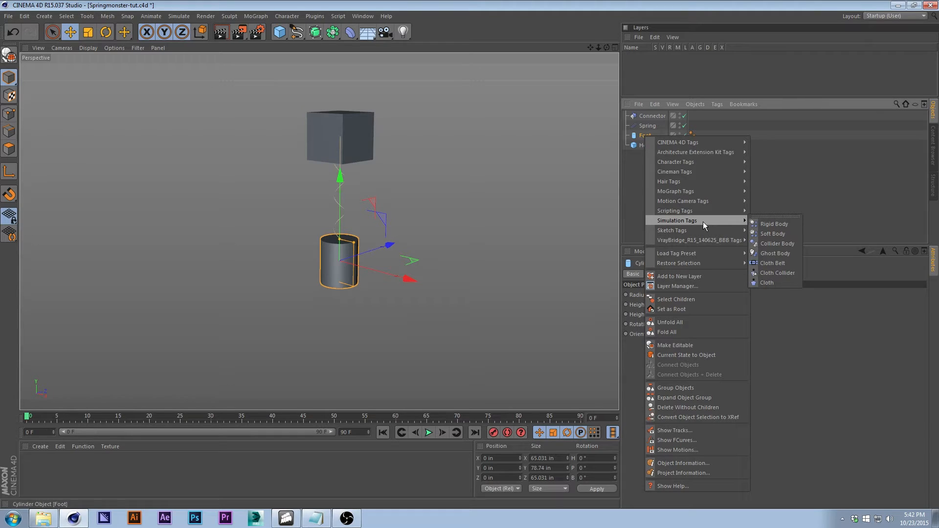
click(777, 225)
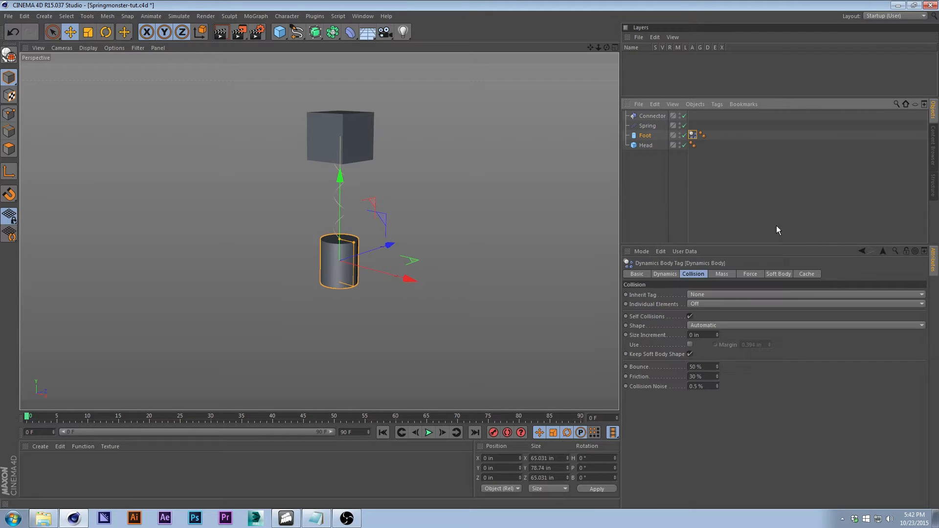
Step: Delete the Connector object from the scene
click(652, 116)
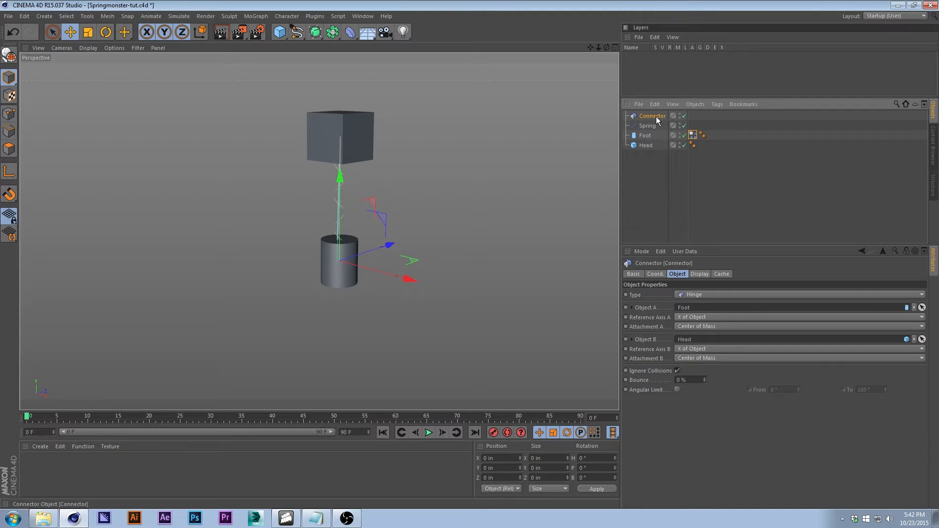
key(Delete)
click(646, 116)
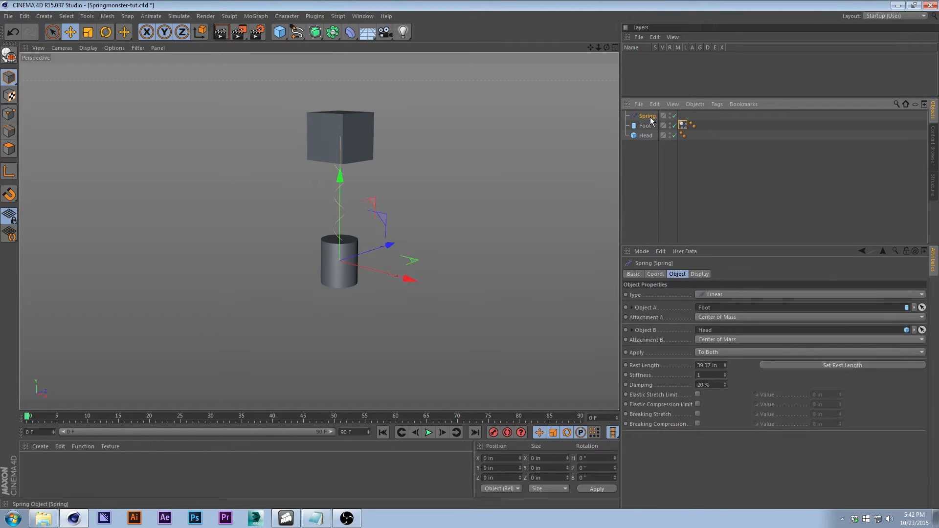
click(392, 129)
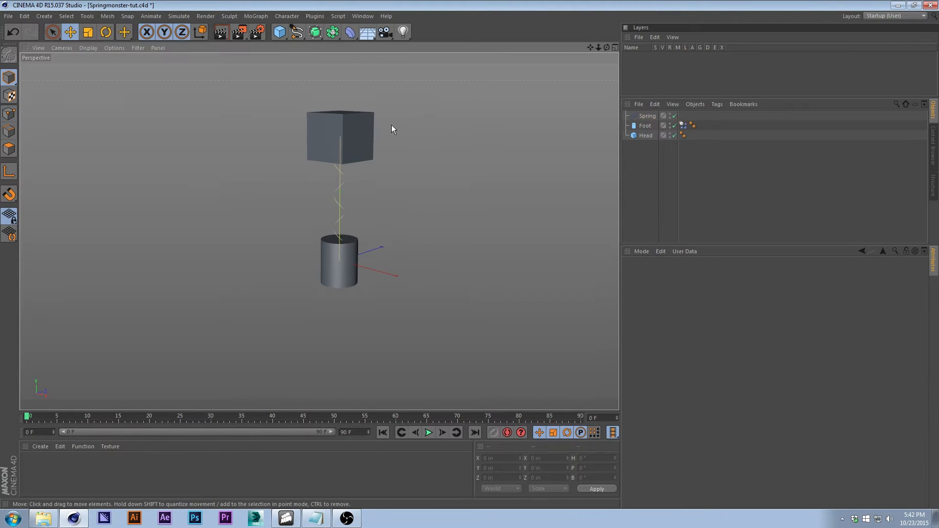
Step: Play the simulation to examine how the rigid-body Foot moves relative to the Head on the spring, and stop playback
key(F8)
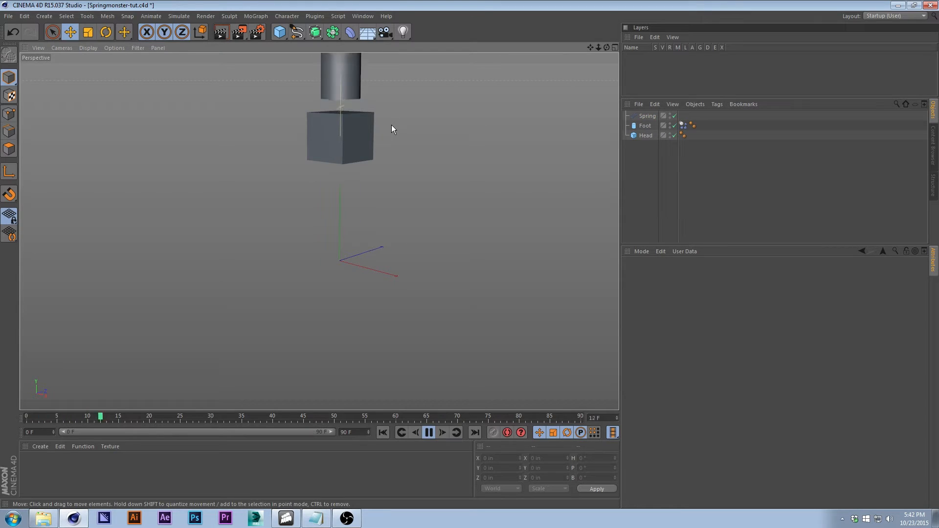
middle_click(410, 171)
middle_click(295, 136)
middle_click(413, 187)
middle_click(178, 116)
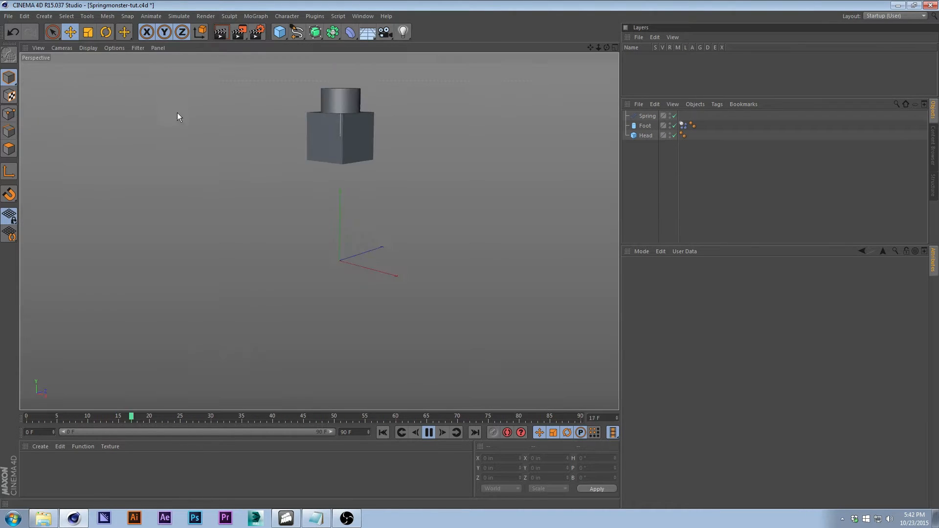
alt+middle_drag(387, 164, 381, 202)
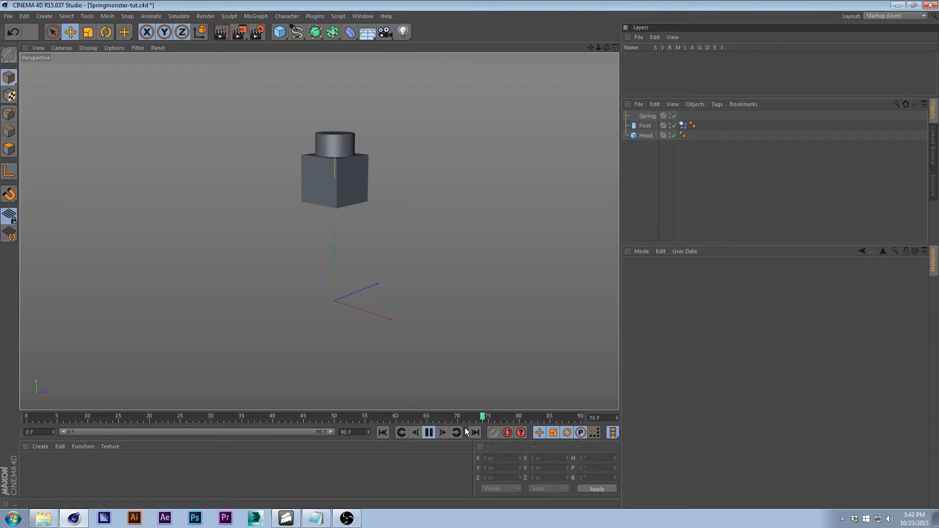
click(429, 433)
Step: Set the animation's end frame to 500 and extend the preview range to the full 500 frames
double_click(361, 432)
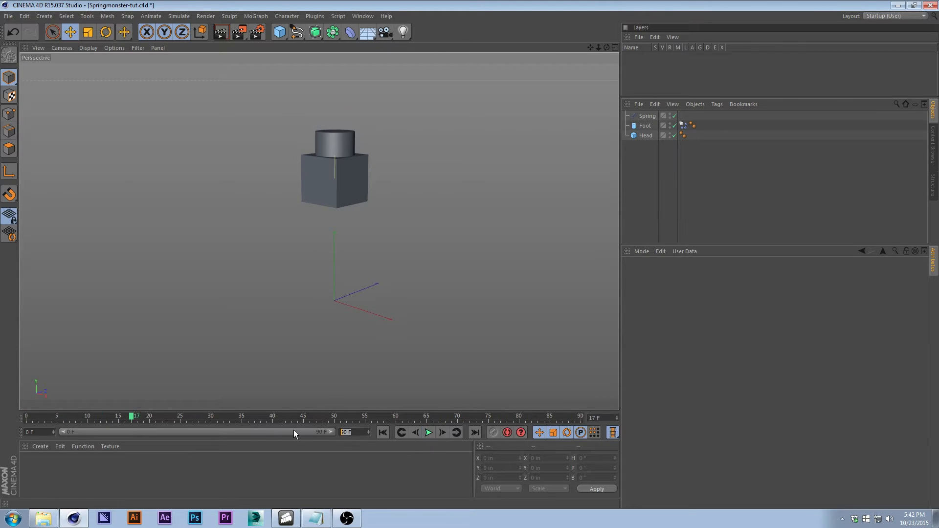
text(500)
key(Return)
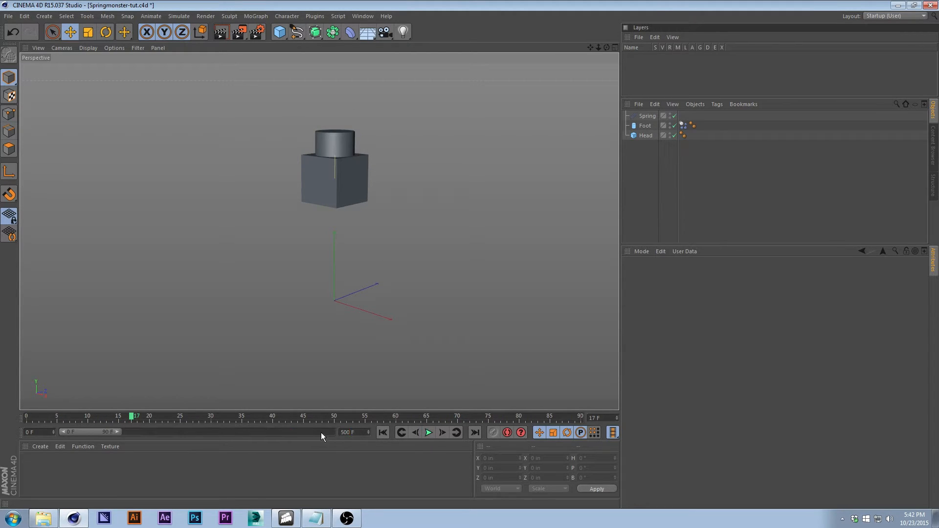
drag(117, 433, 412, 441)
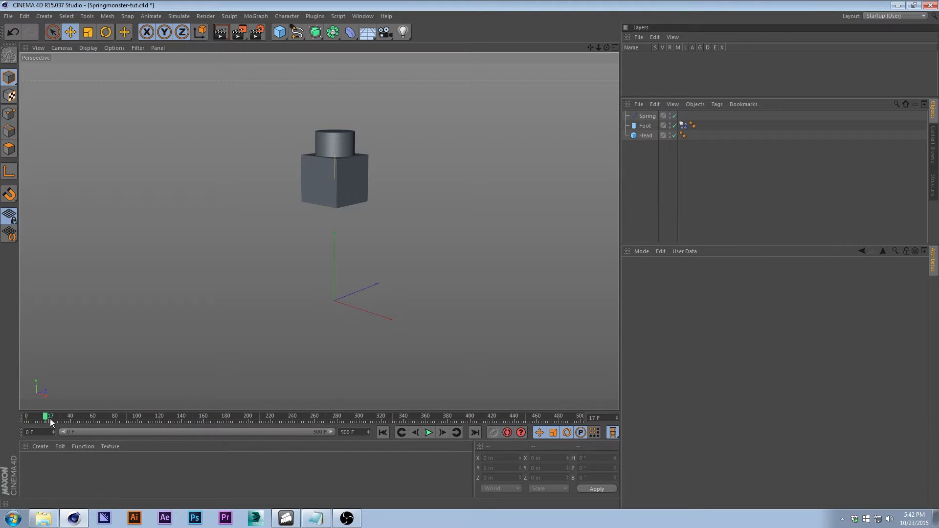
Step: Play the simulation from the first frame and try larger and smaller rest lengths for the Spring
drag(50, 418, 22, 416)
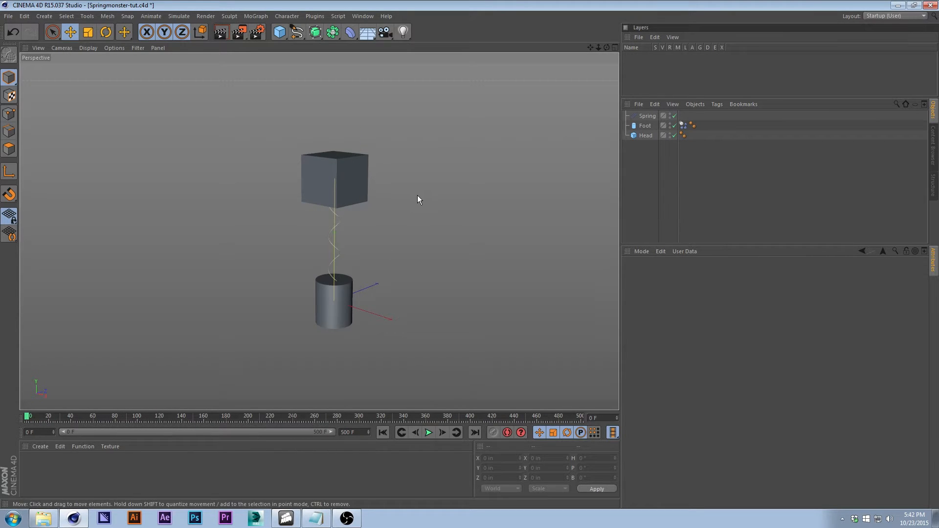
key(F8)
click(647, 116)
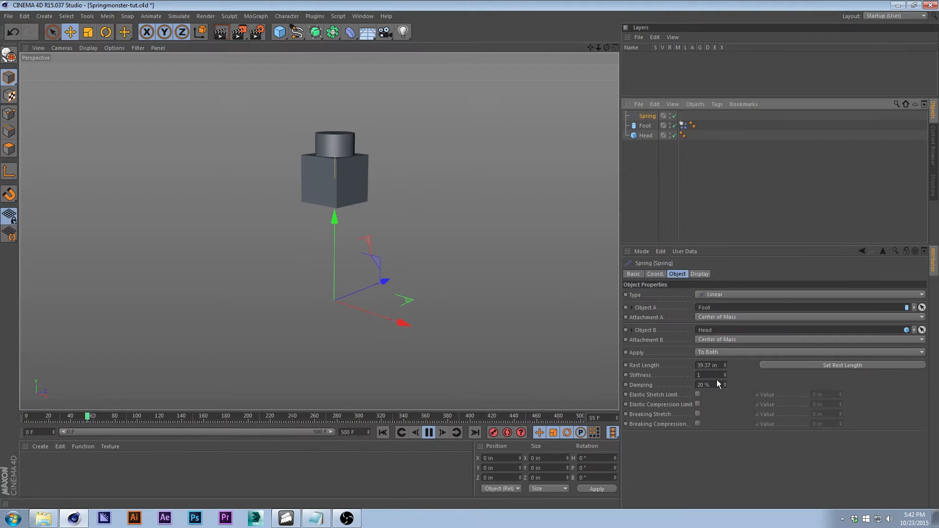
click(717, 367)
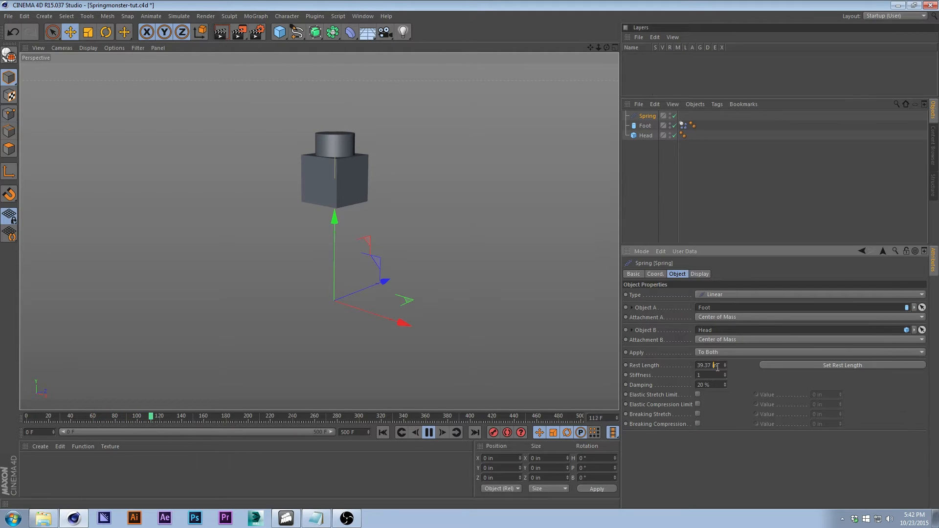
scroll(718, 367, up, 20)
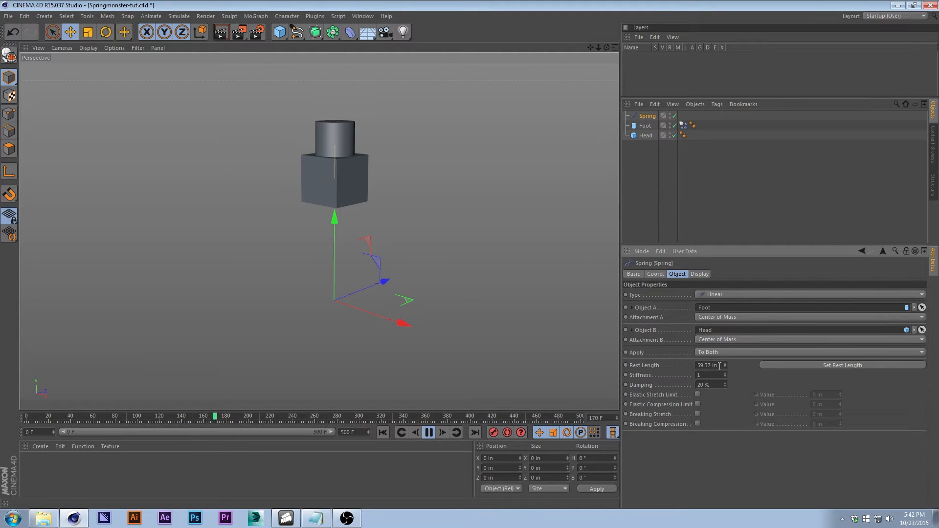
scroll(720, 366, down, 20)
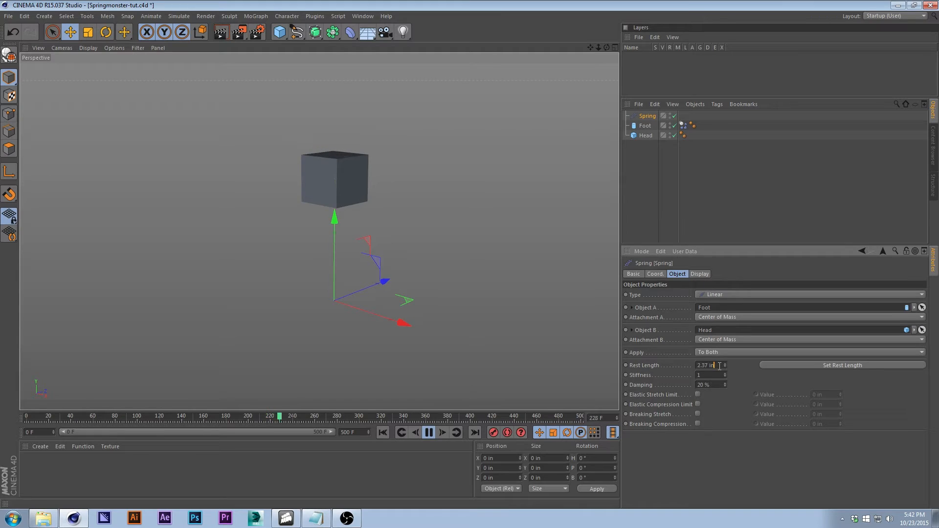
scroll(719, 366, down, 3)
Step: Set the Spring's rest length to 220 in
double_click(712, 366)
text(20 in)
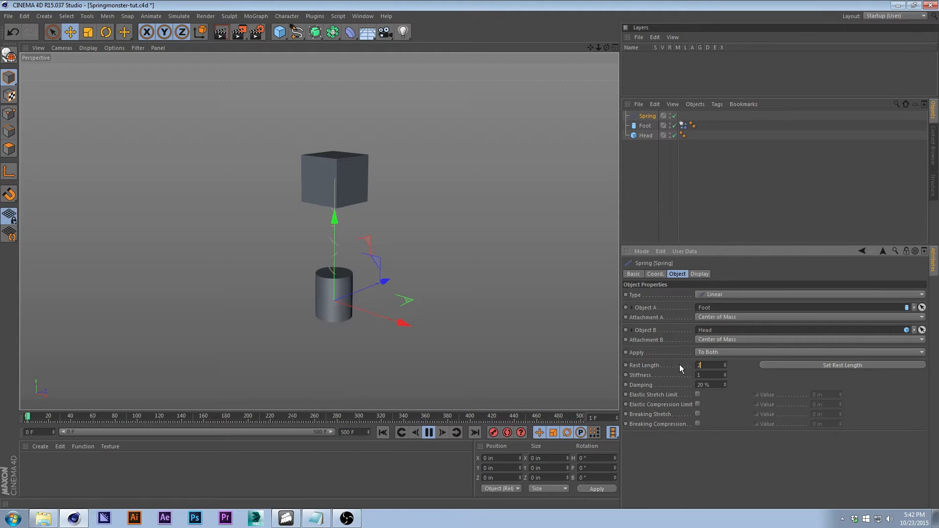
drag(706, 366, 683, 361)
text(220)
key(Return)
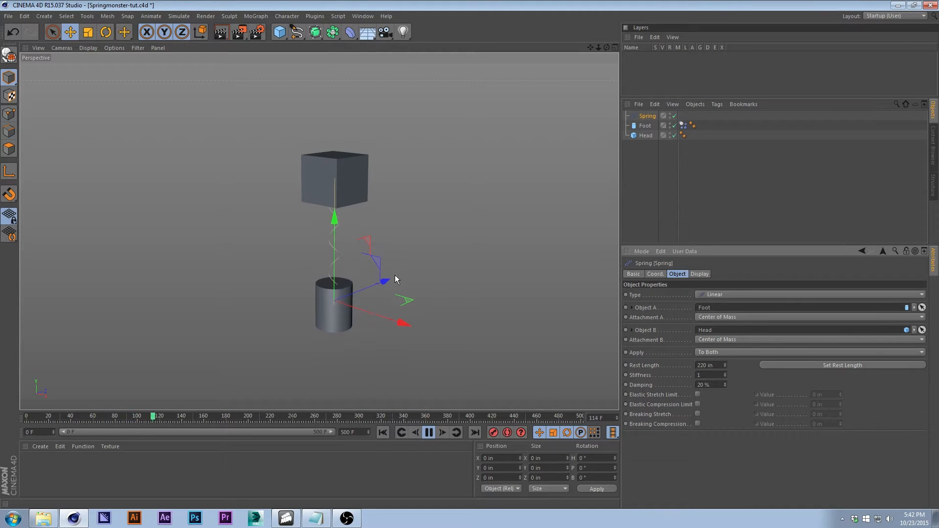
Step: Test the spring's response by moving the Head vertically during playback, and undo the move
click(383, 432)
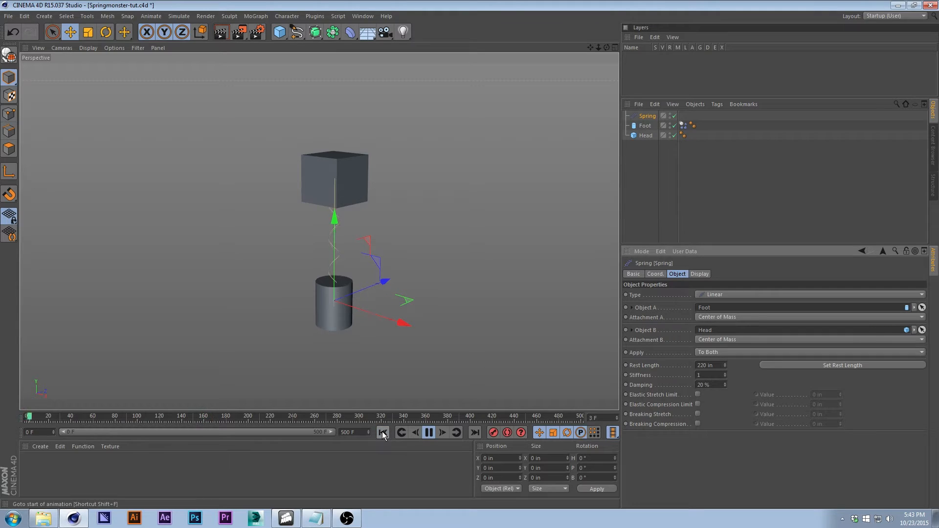
click(356, 172)
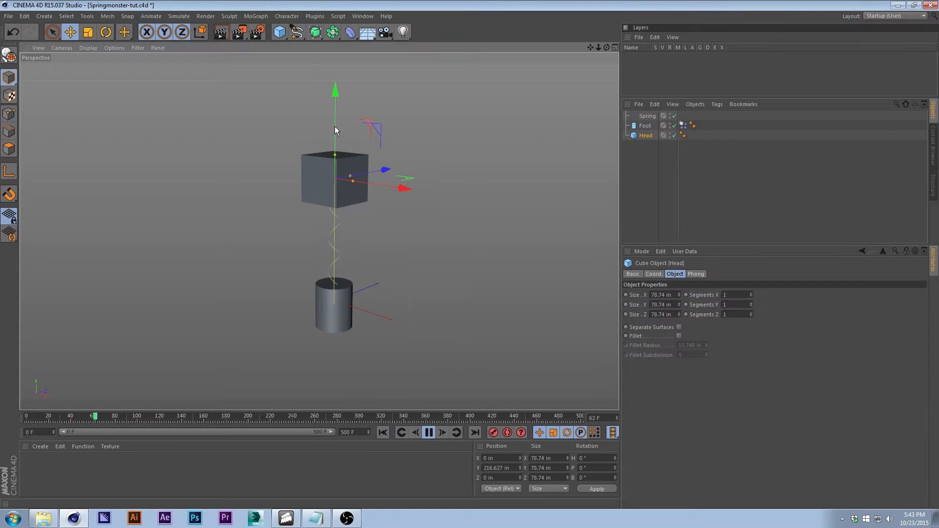
drag(335, 126, 274, 431)
drag(337, 430, 345, 511)
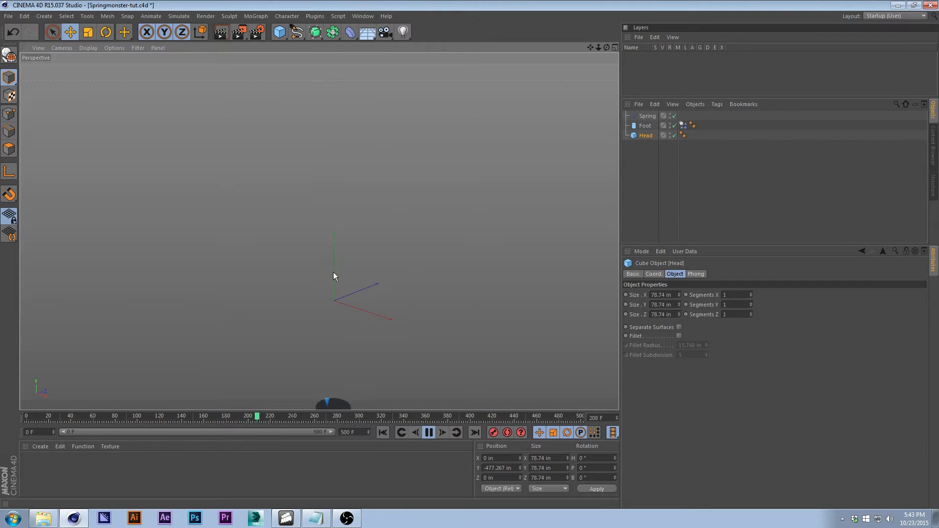
key(ctrl+z)
click(429, 432)
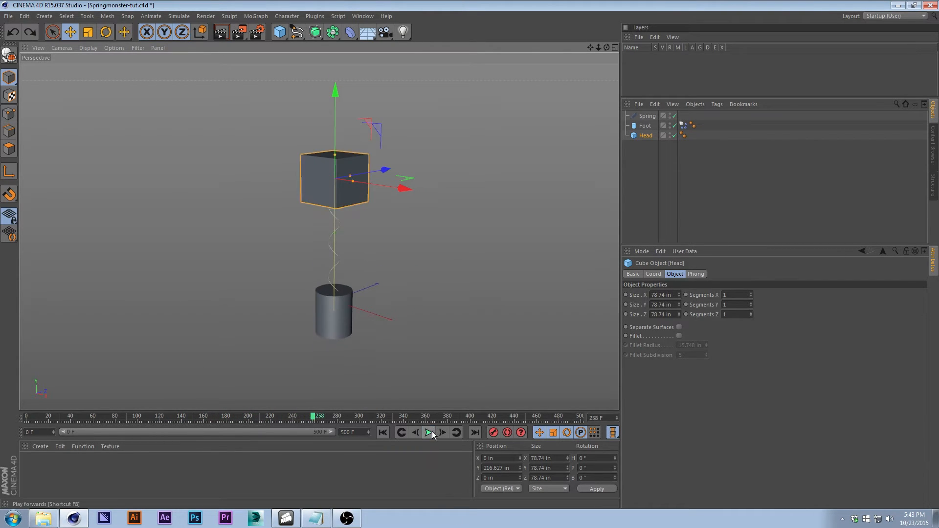
click(383, 432)
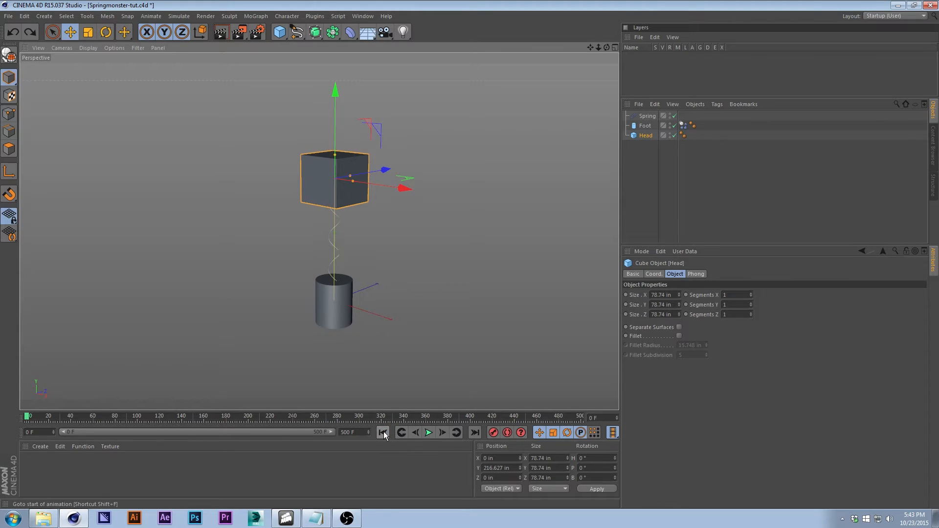
click(474, 175)
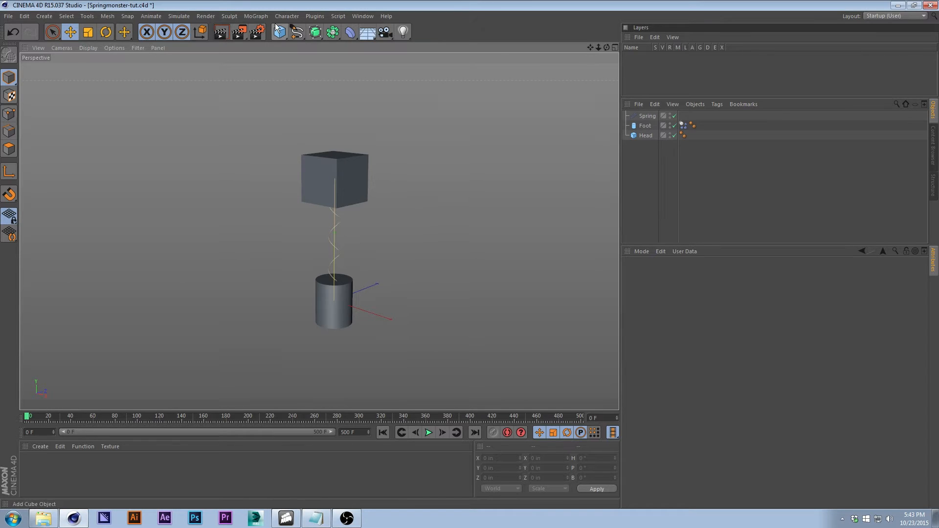
Step: Add a Helix spline pitched 90° to stand upright, and raise it to a Y position of about 192 in under the Head
click(297, 32)
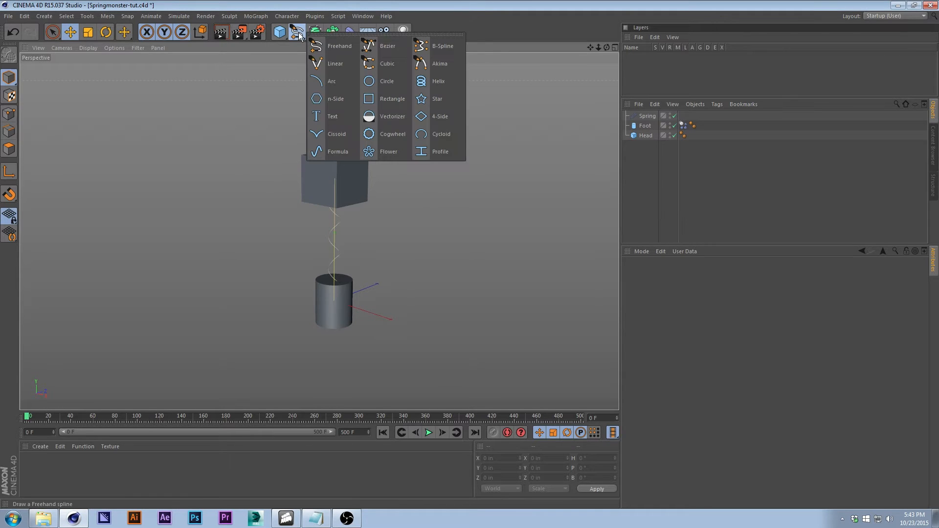
click(433, 82)
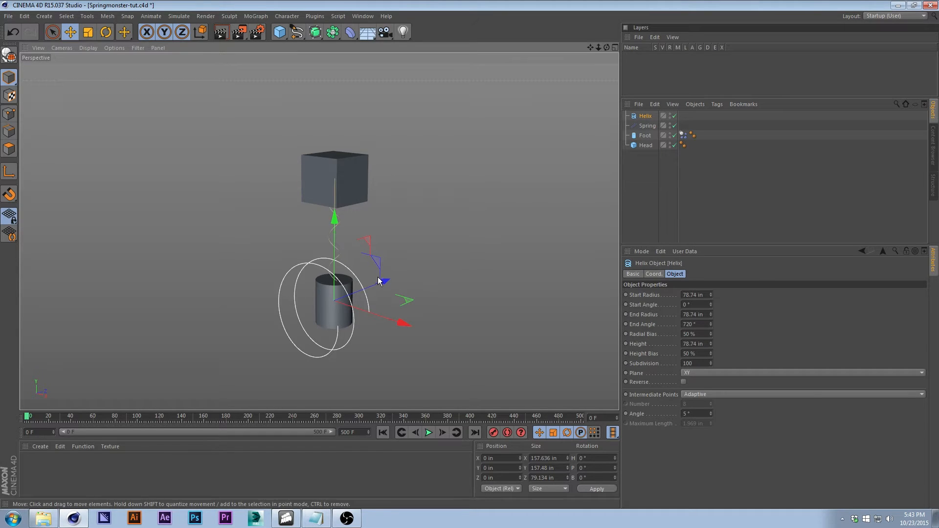
key(r)
drag(334, 251, 319, 315)
key(e)
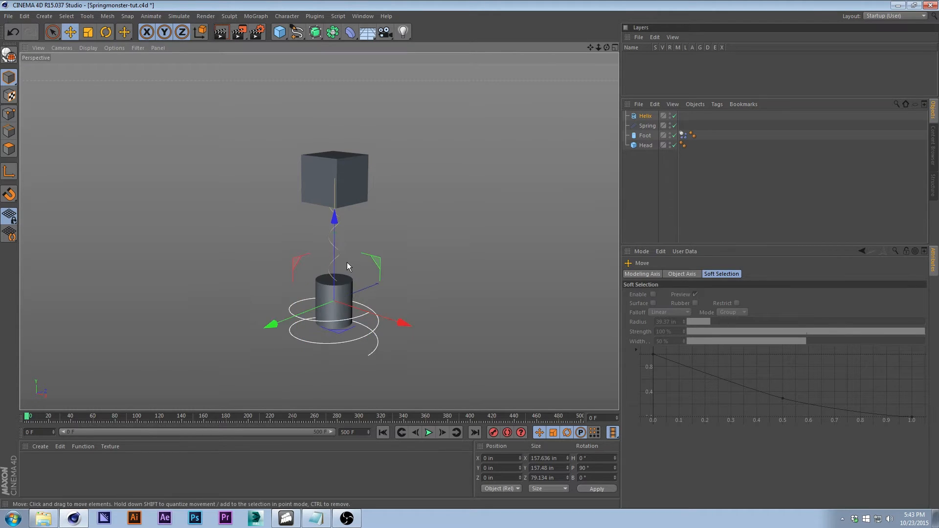
drag(333, 250, 333, 139)
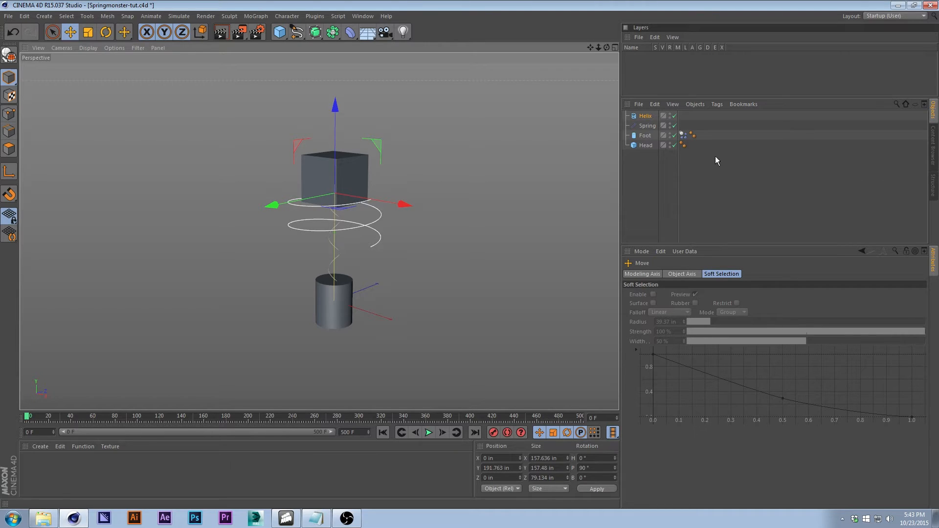
Step: Set the Helix's start radius and end radius to 20 in
click(646, 117)
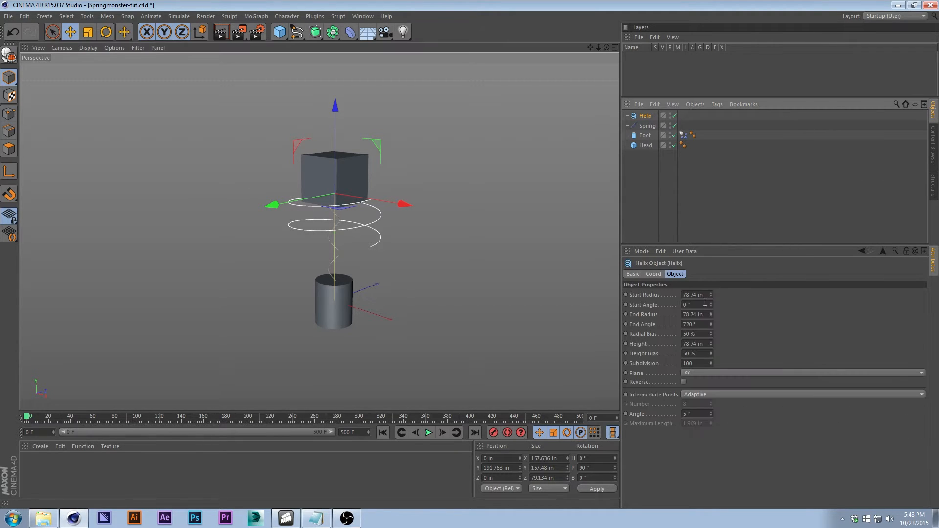
double_click(705, 294)
text(20)
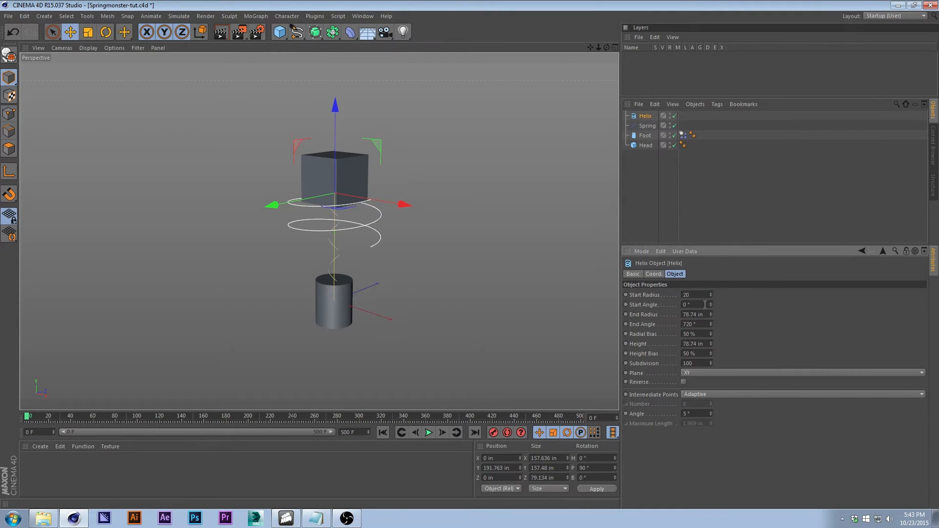
key(Return)
key(Return)
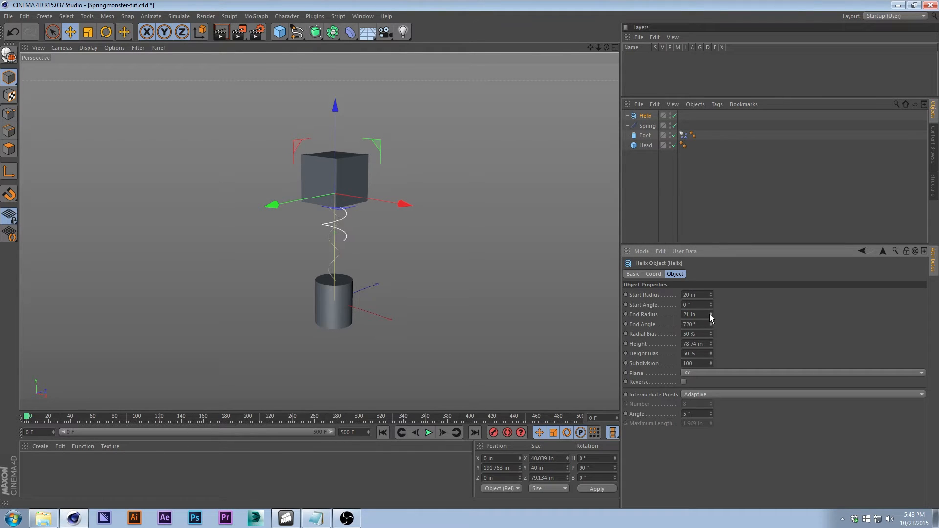
mouse_move(710, 315)
mouse_down()
mouse_move(711, 303)
mouse_move(699, 314)
mouse_up()
text(20)
key(Return)
Step: Move the Helix up to a Y position of about 217 in so its upper end sits inside the Head
scroll(363, 248, up, 5)
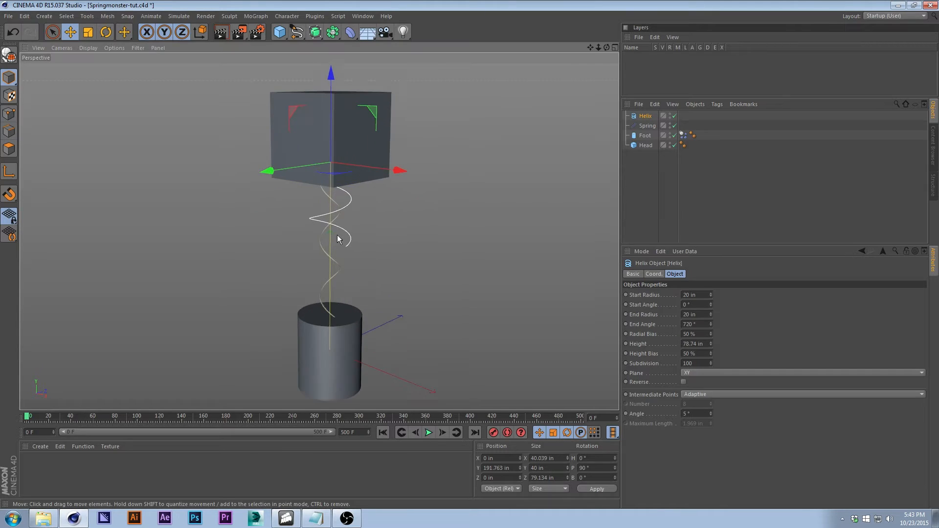
alt+drag(338, 239, 330, 160)
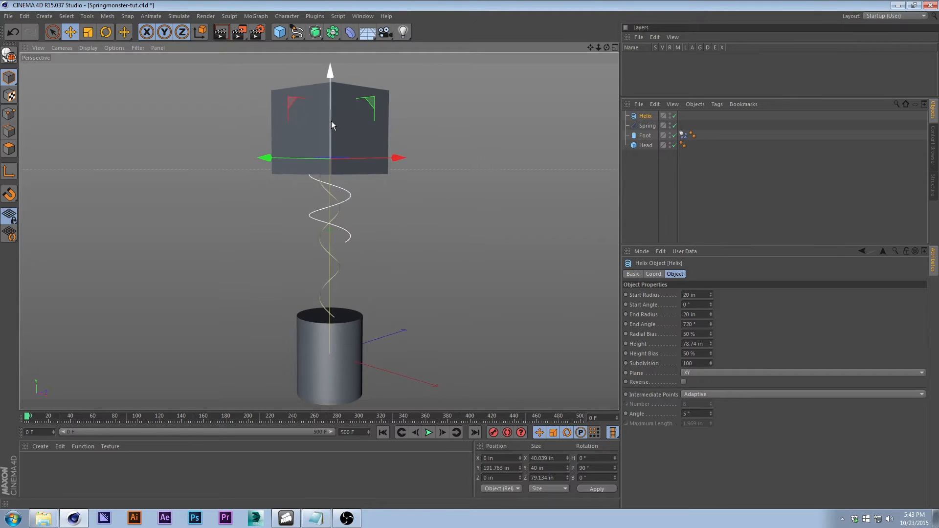
drag(331, 118, 331, 90)
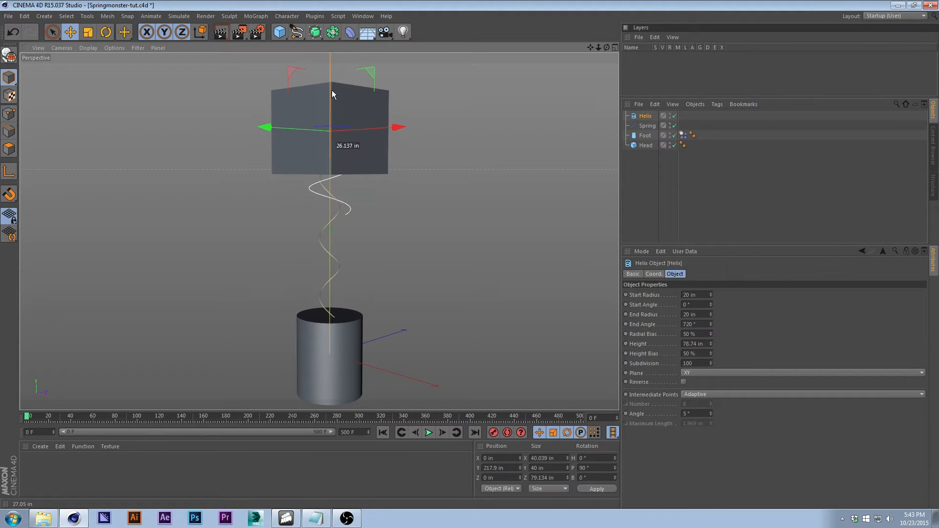
mouse_move(338, 134)
alt+mouse_down()
mouse_move(339, 155)
mouse_move(337, 145)
alt+mouse_up()
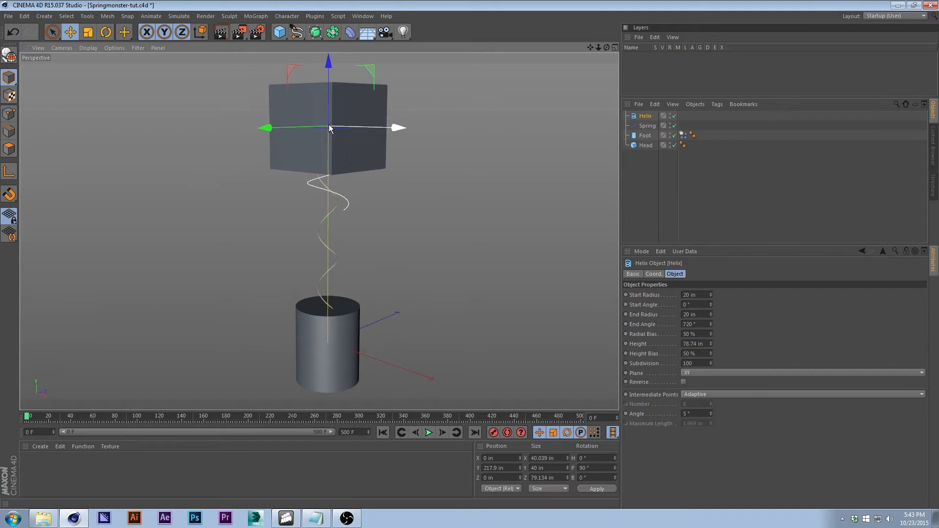
scroll(330, 125, down, 2)
drag(330, 100, 329, 102)
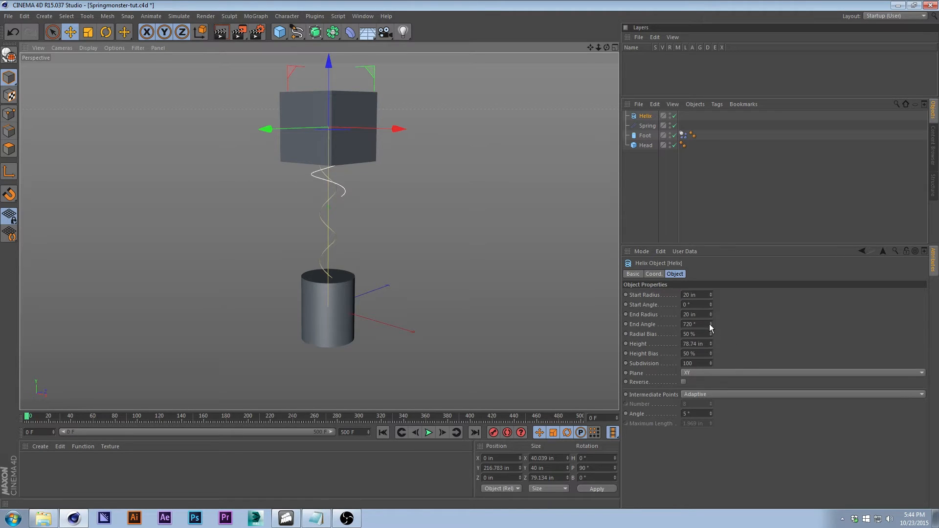
Step: Set the Helix's height to 203.74 in, end radius to 22 in and end angle to 3344°
drag(710, 344, 767, 345)
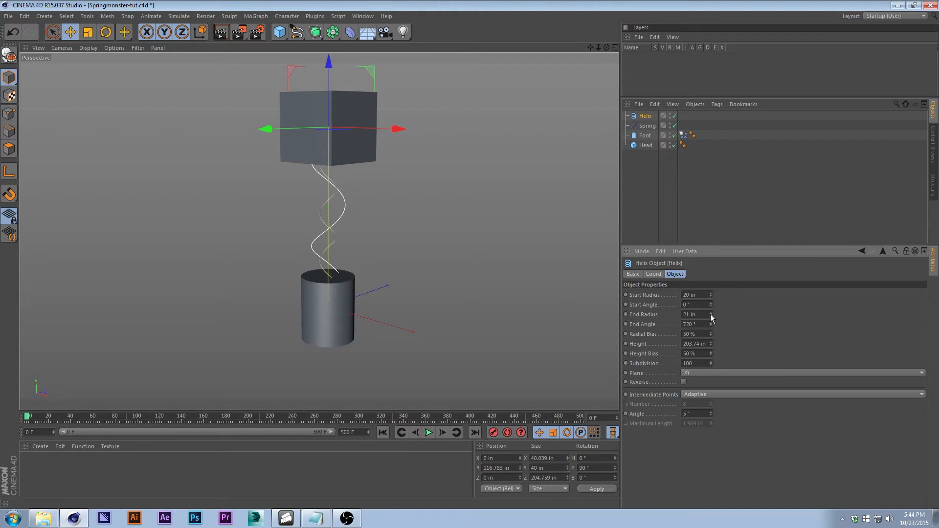
click(710, 314)
drag(701, 315, 674, 321)
text(3344)
key(Return)
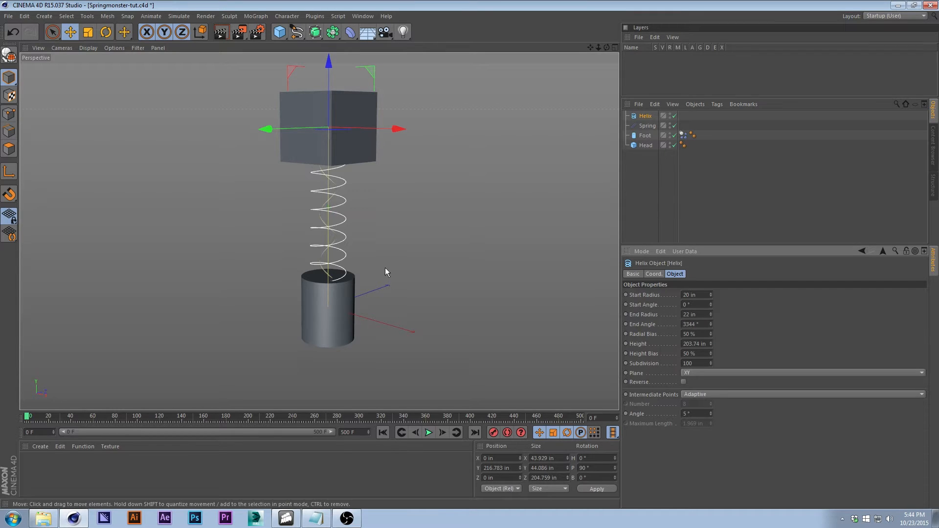
Step: Play the simulation with the Helix in place, raise the Head to compare their motion, and undo the move
click(445, 213)
alt+drag(443, 214, 406, 219)
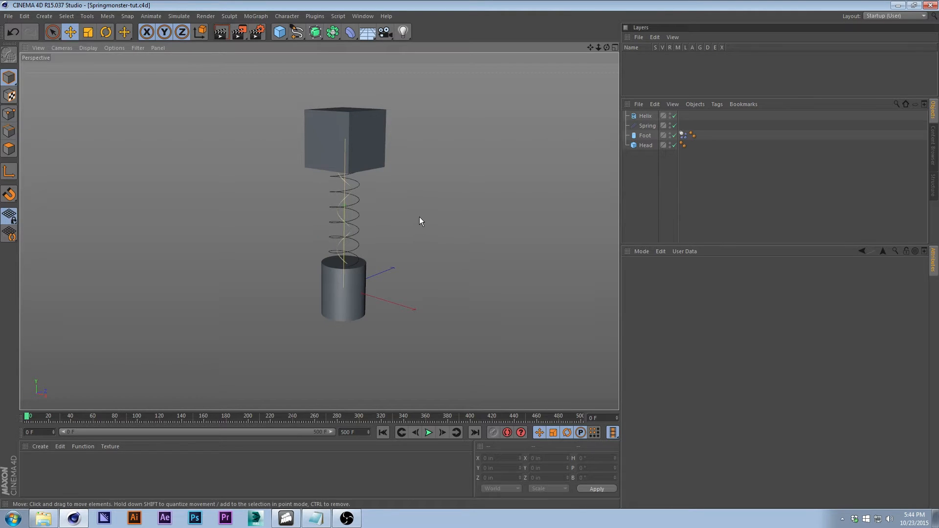
key(F8)
click(368, 113)
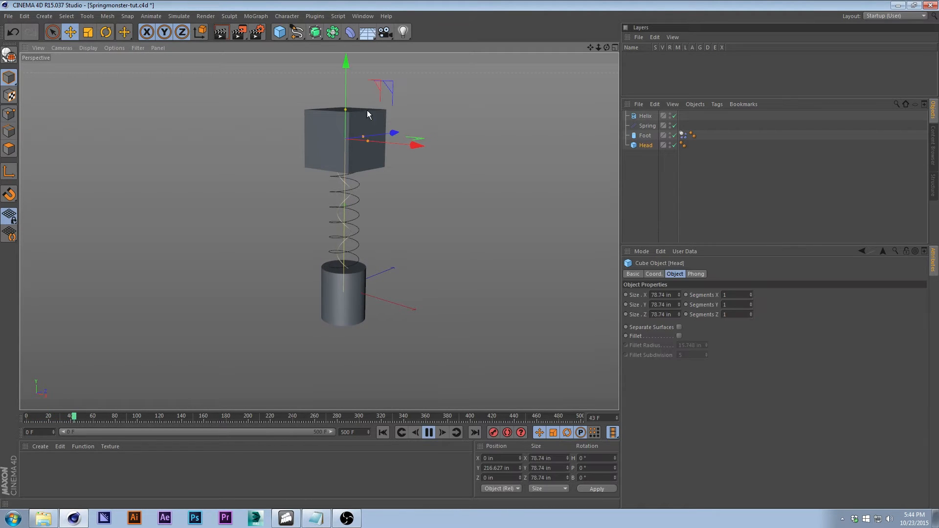
drag(345, 78, 360, 57)
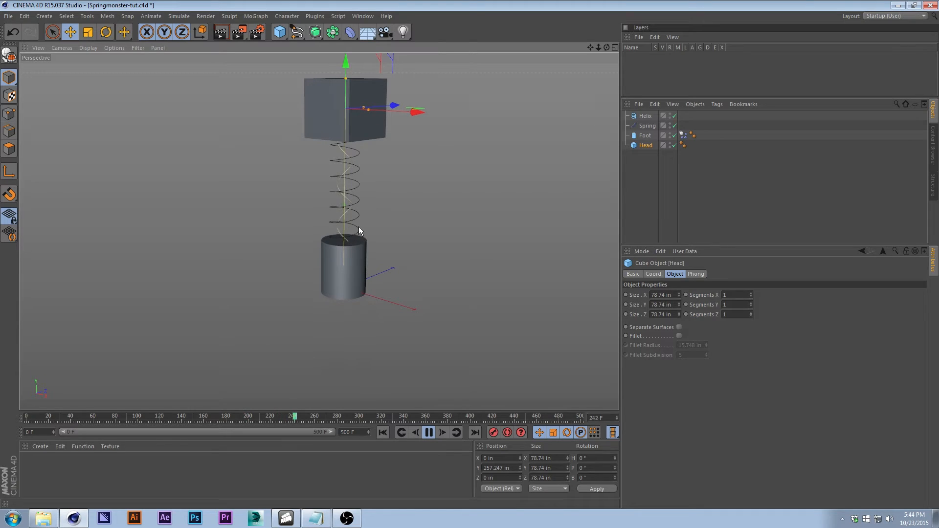
key(ctrl+z)
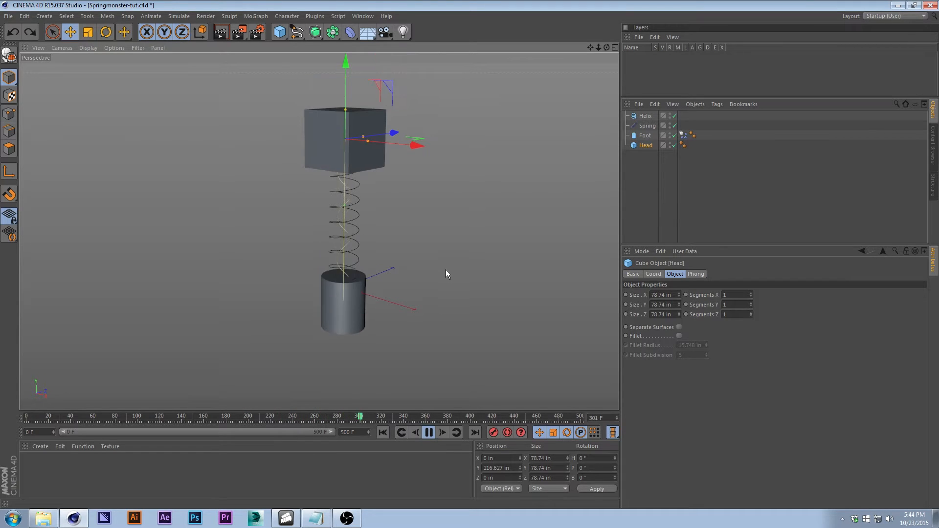
click(429, 432)
click(383, 432)
click(439, 188)
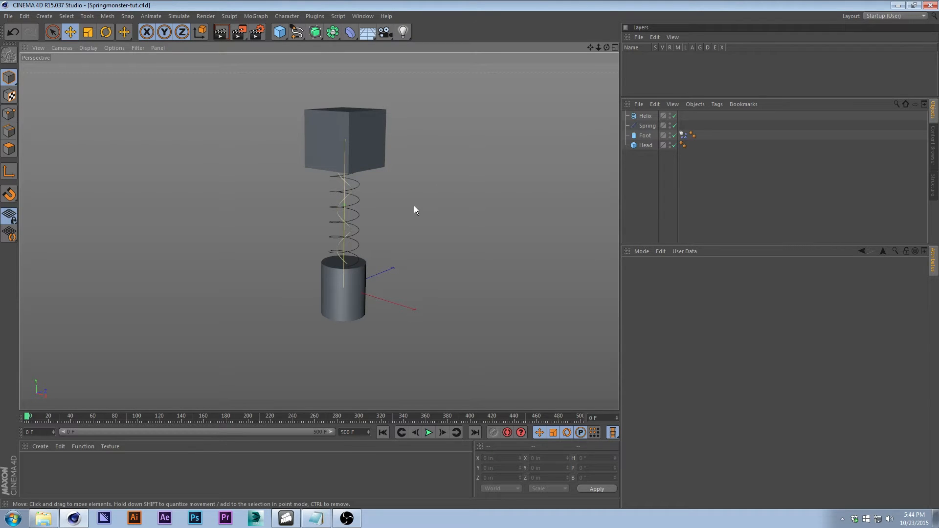
Step: Reorder the object list so the Head sits directly above the Spring, and select the Spring
click(646, 126)
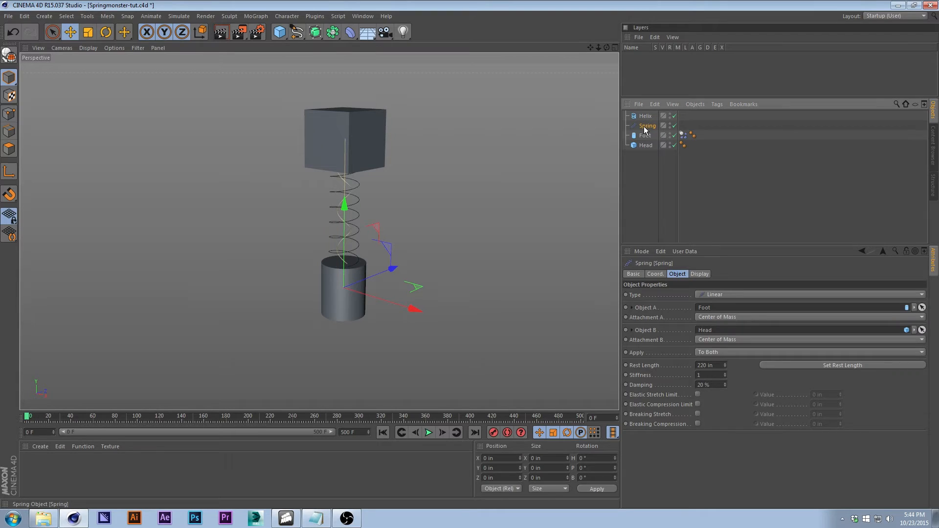
mouse_move(645, 130)
mouse_down()
mouse_move(641, 150)
mouse_move(647, 122)
mouse_up()
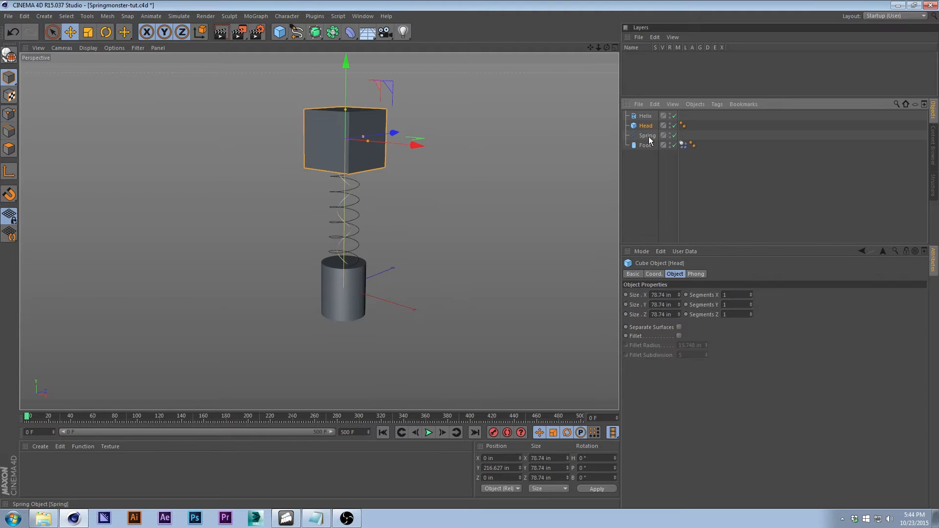
click(647, 136)
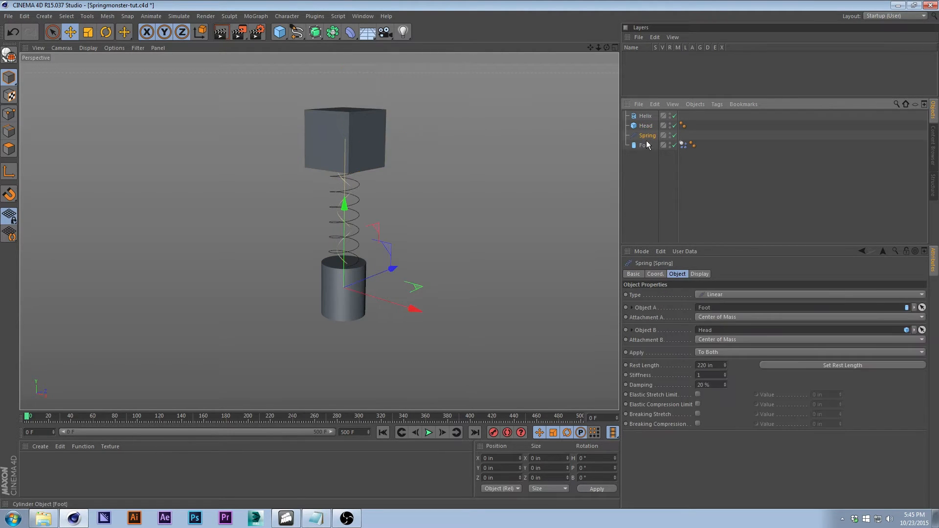
Step: Add a Sweep generator as the parent of the Helix
click(645, 146)
click(647, 127)
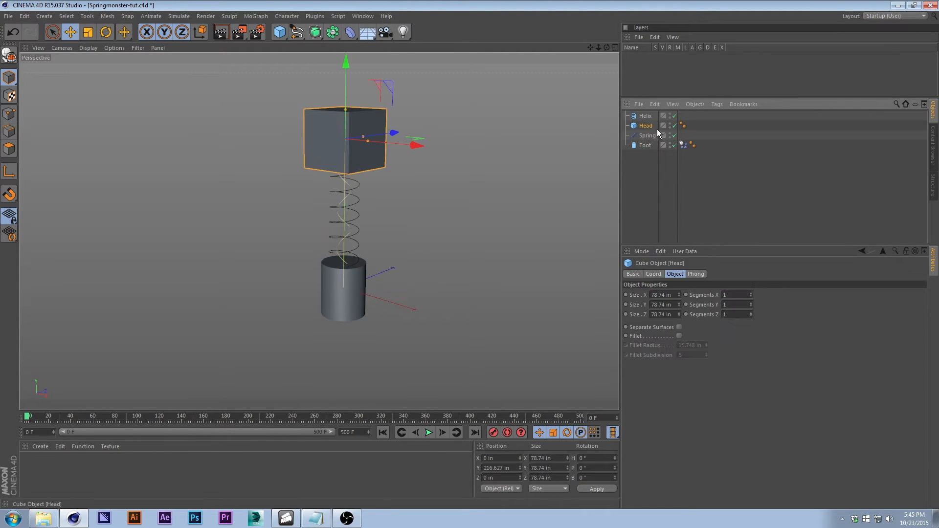
click(650, 115)
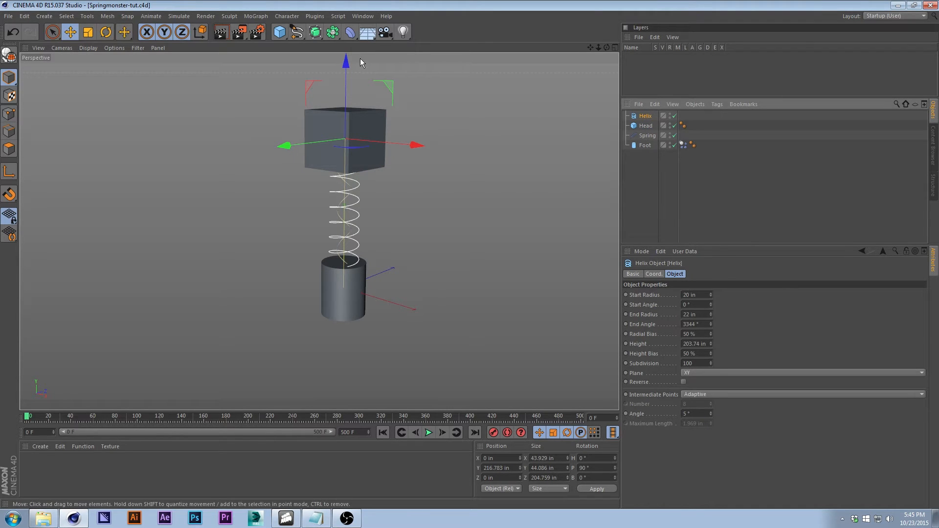
click(314, 32)
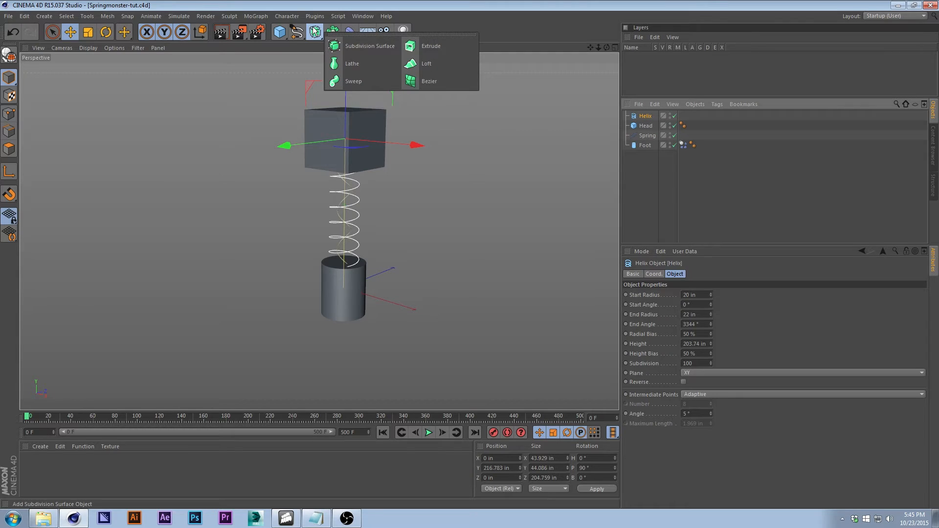
click(333, 33)
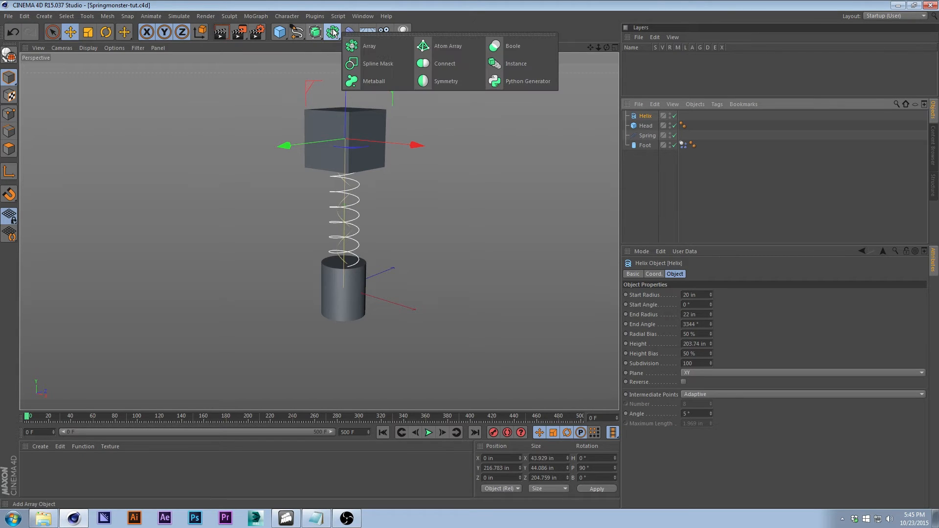
click(314, 31)
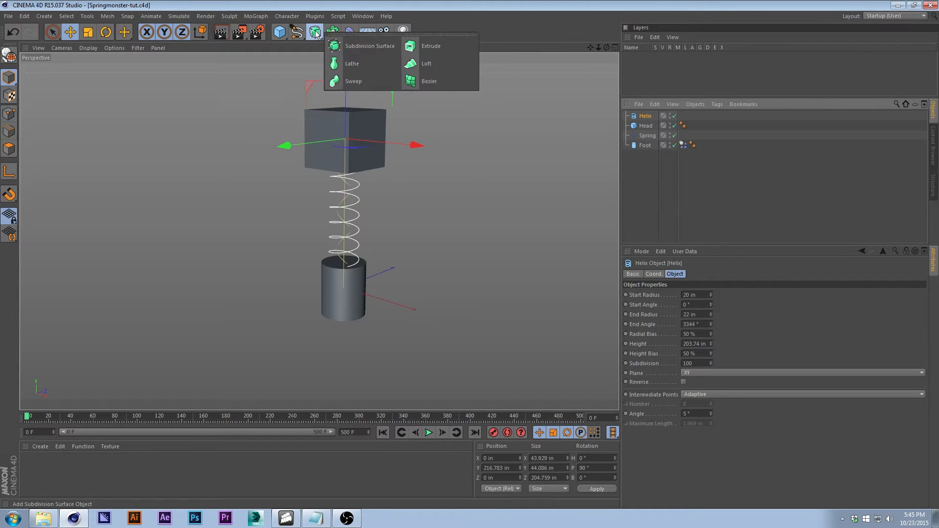
alt+click(371, 82)
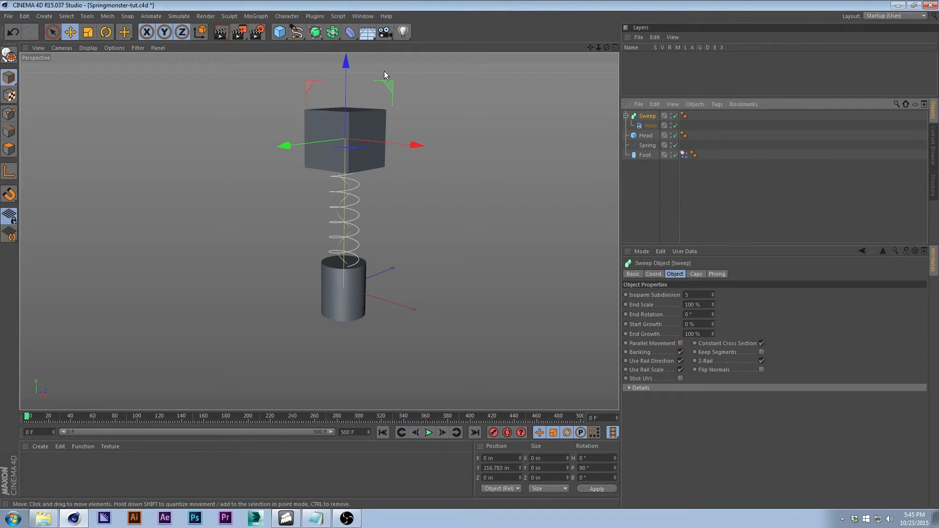
Step: Add a Circle spline above the Helix inside the Sweep and set its radius to 2 in
click(297, 31)
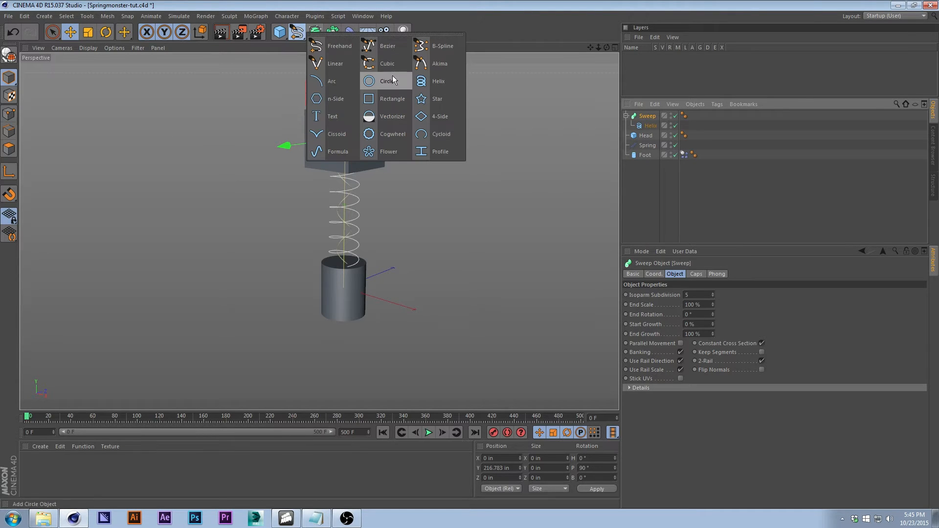
click(390, 90)
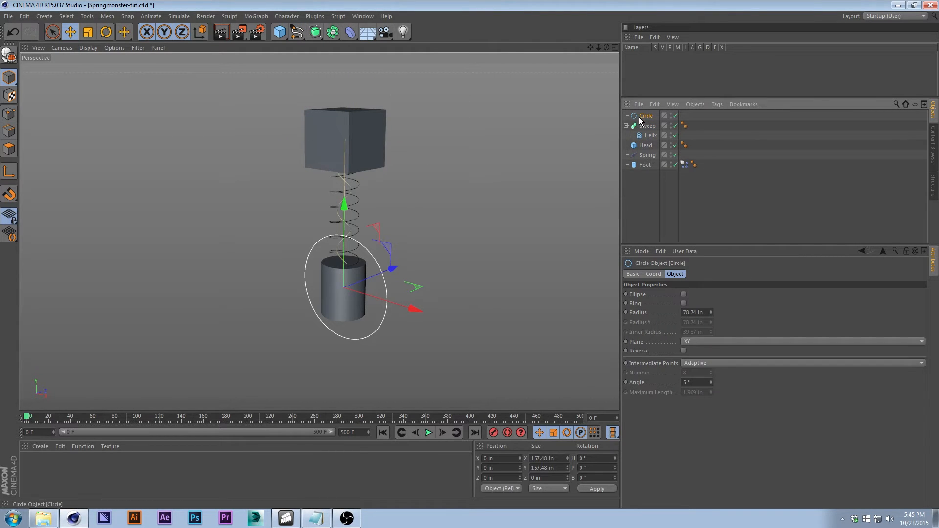
mouse_move(647, 117)
mouse_down()
mouse_move(655, 117)
mouse_move(649, 128)
mouse_up()
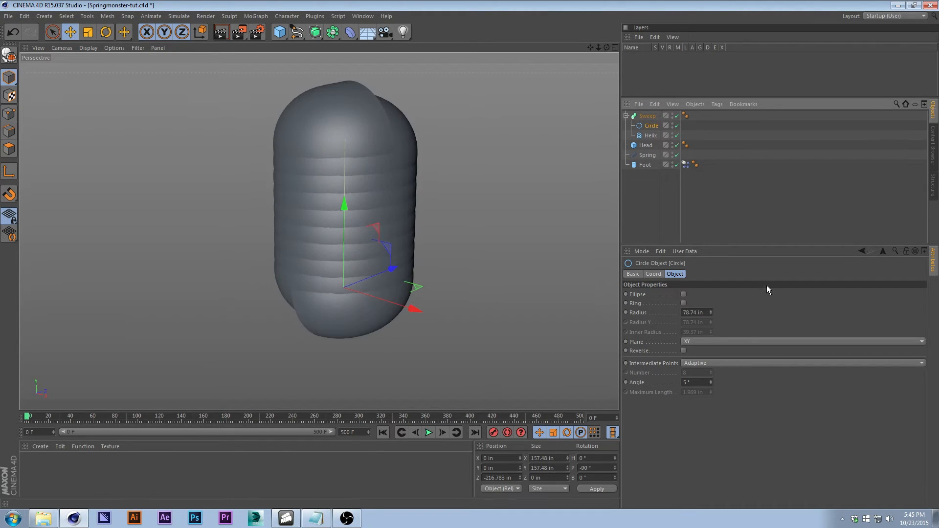
click(704, 312)
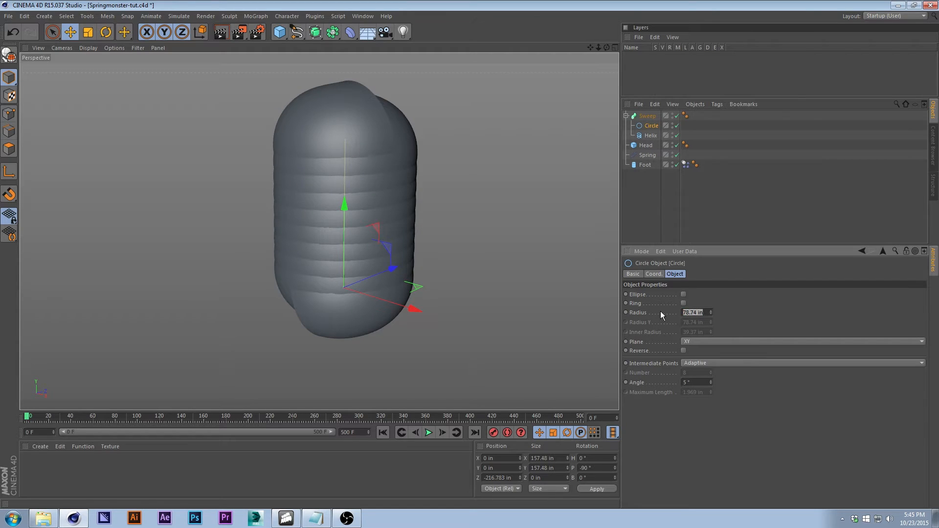
text(2)
key(Return)
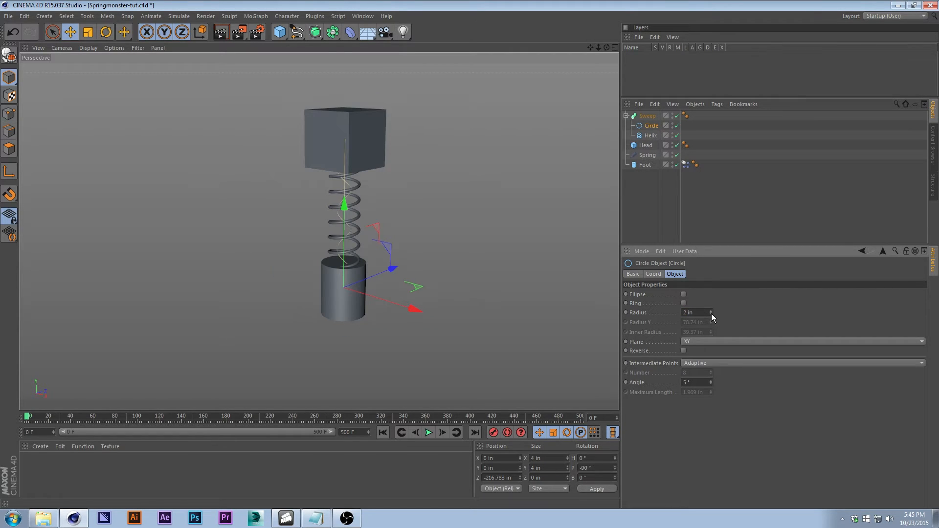
Step: Add a Disc as the floor and enlarge its outer radius to about 556 in
scroll(418, 260, up, 2)
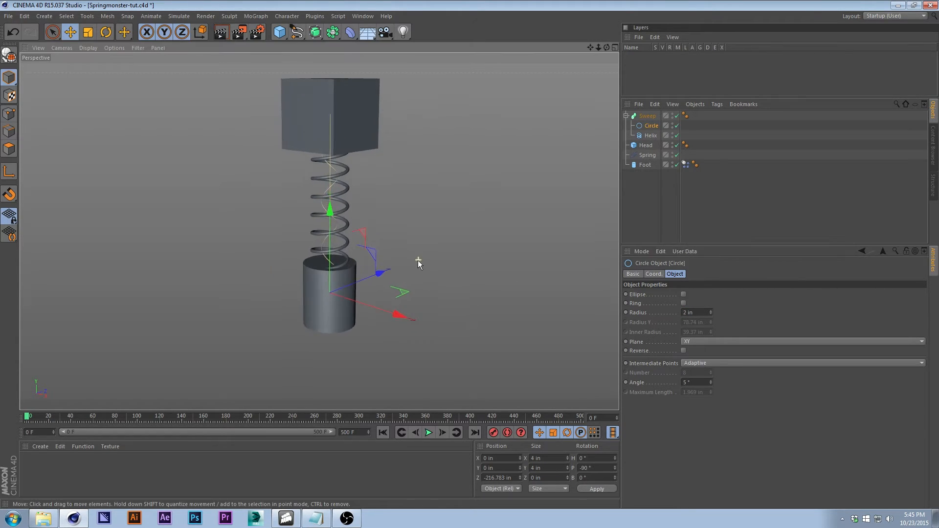
alt+middle_drag(337, 252, 392, 233)
alt+drag(392, 233, 400, 242)
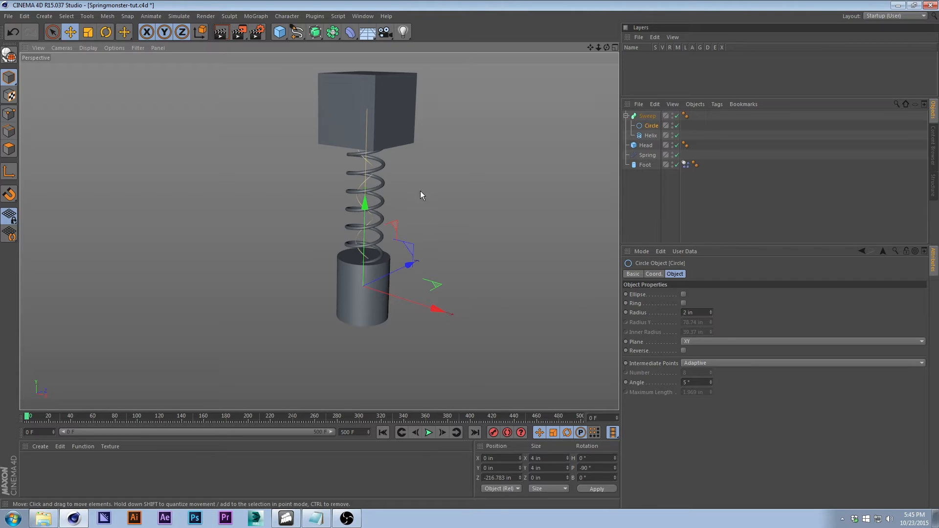
click(441, 203)
alt+drag(426, 287, 422, 294)
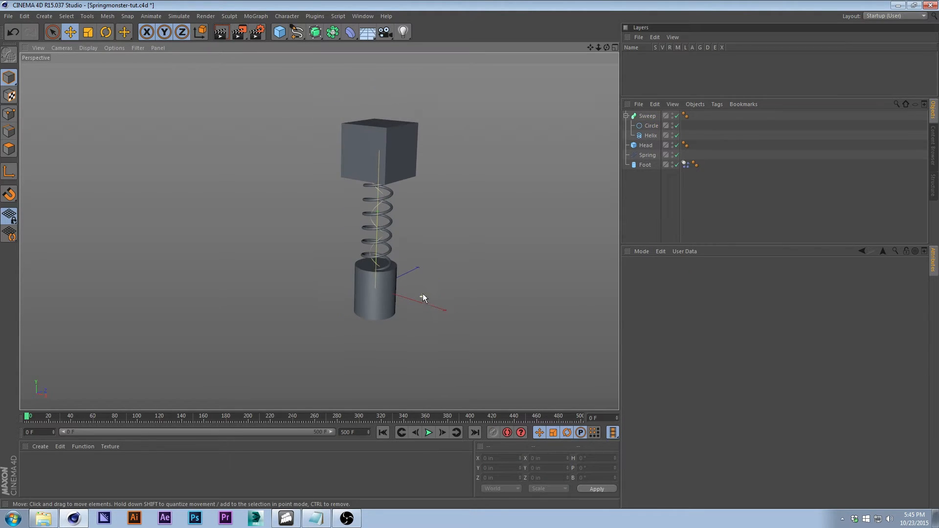
click(279, 32)
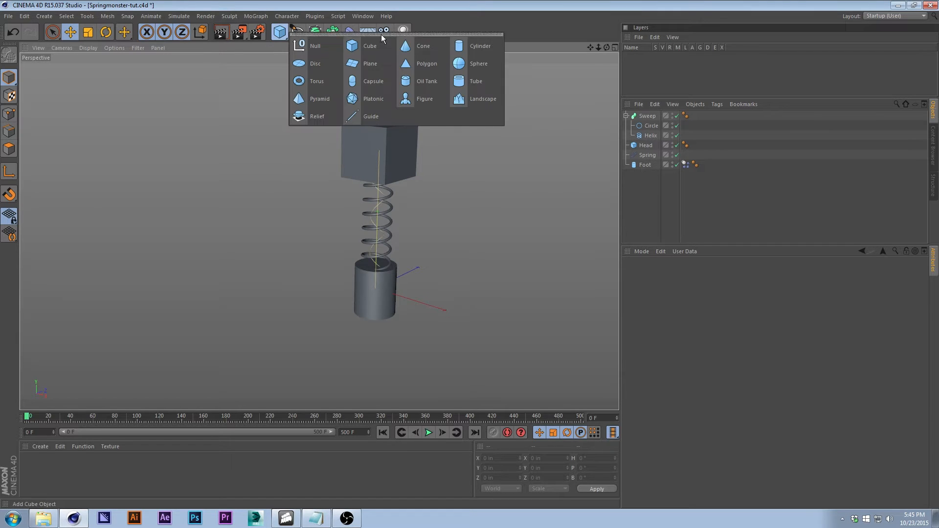
click(315, 69)
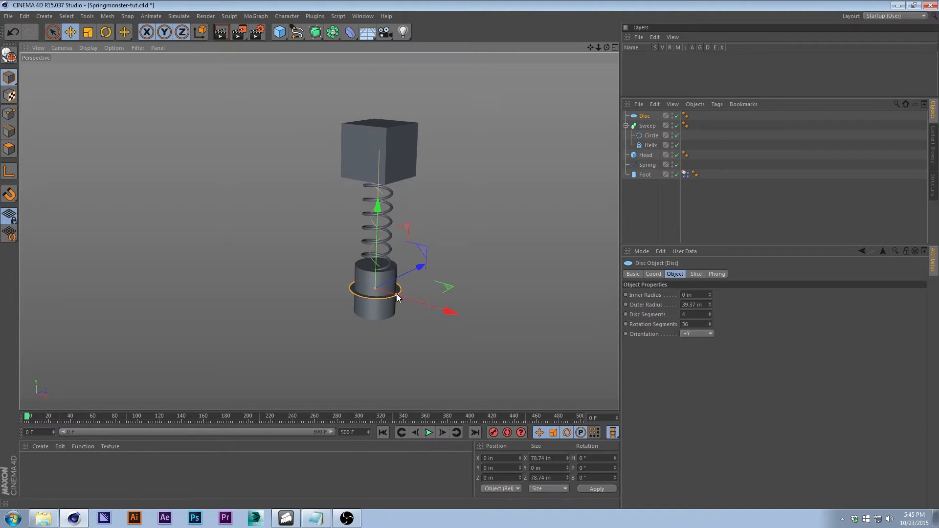
drag(397, 295, 839, 406)
scroll(515, 187, down, 3)
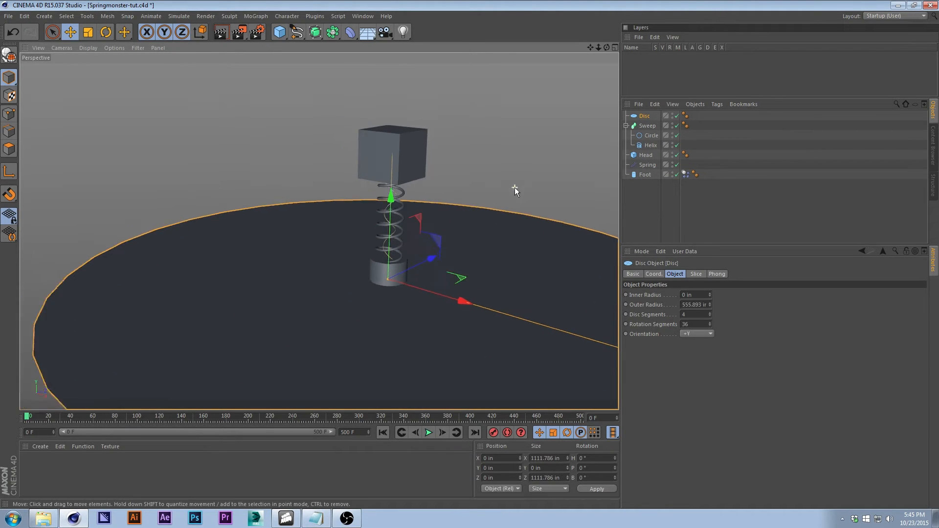
alt+middle_drag(487, 156, 436, 172)
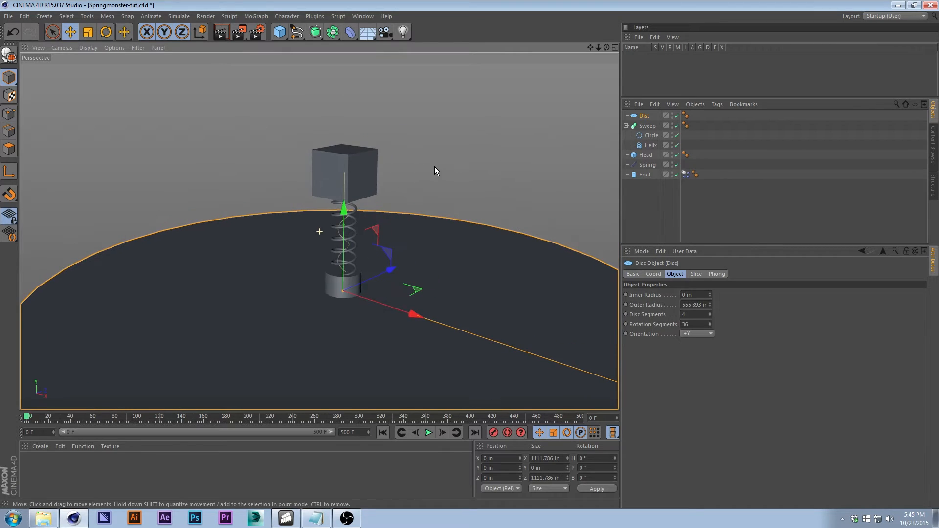
Step: Collapse the Sweep hierarchy and select the Sweep, Head, Spring and Foot together
click(626, 126)
click(639, 203)
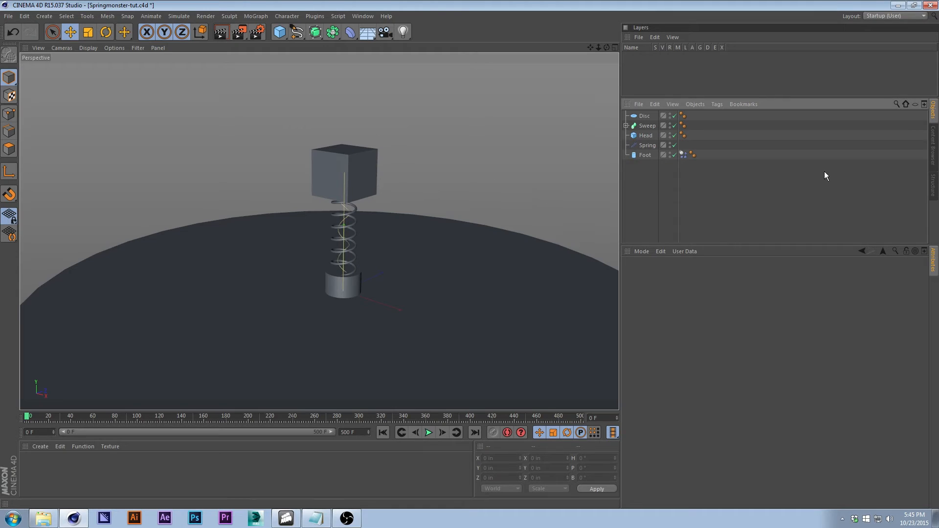
click(645, 155)
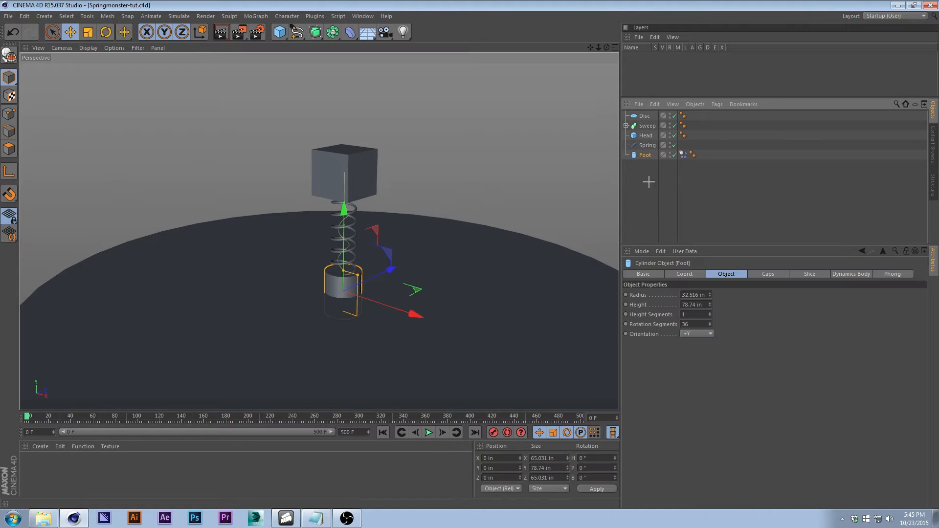
click(648, 180)
click(644, 115)
click(647, 125)
shift+click(645, 155)
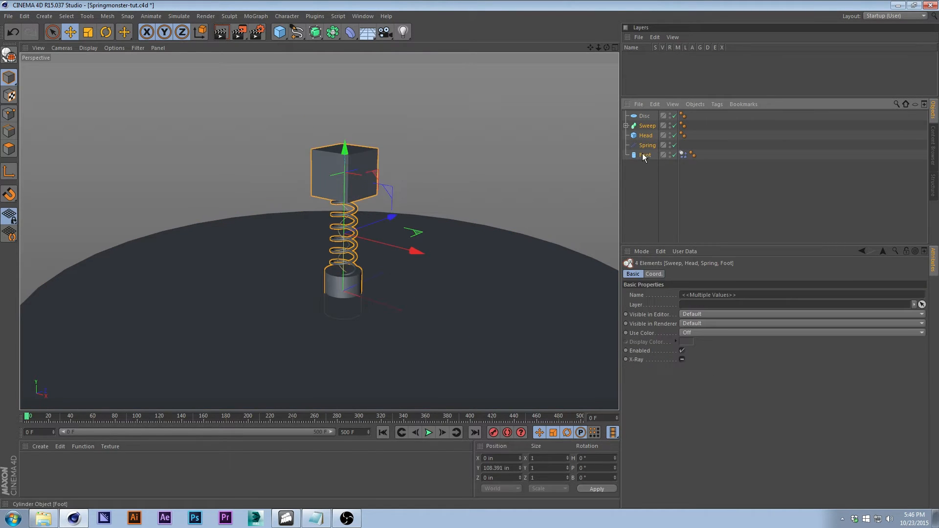
Step: Try raising the selected Sweep, Head, Spring and Foot about 220 in above the Disc, and undo the move
drag(342, 154, 349, 29)
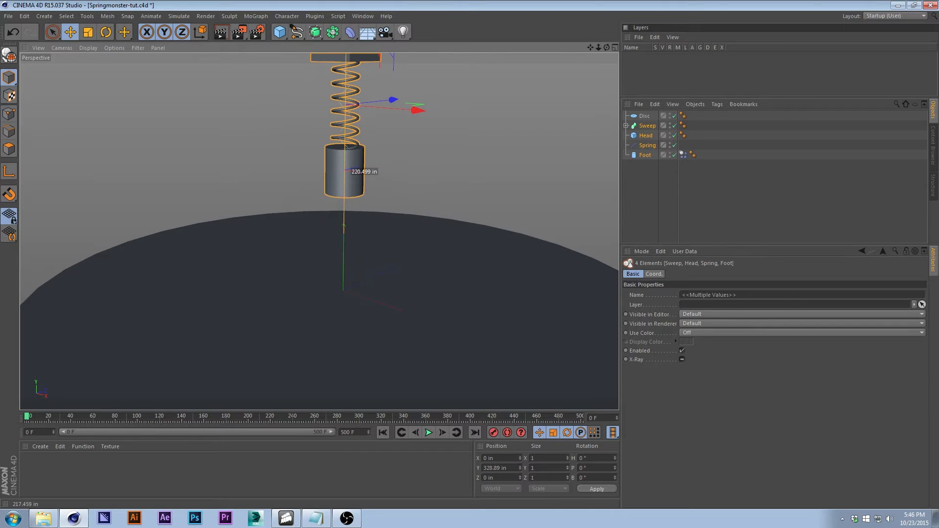
alt+middle_drag(439, 138, 434, 239)
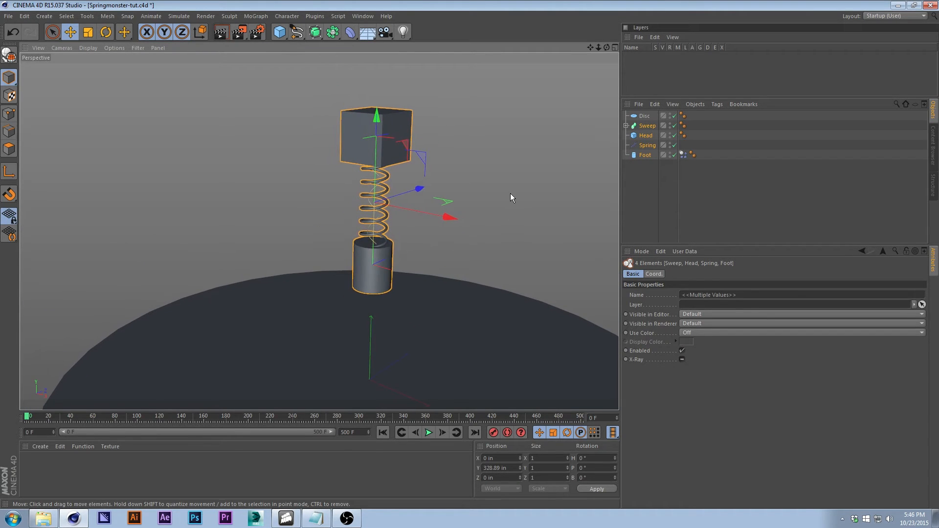
click(504, 190)
key(ctrl+z)
key(ctrl+z)
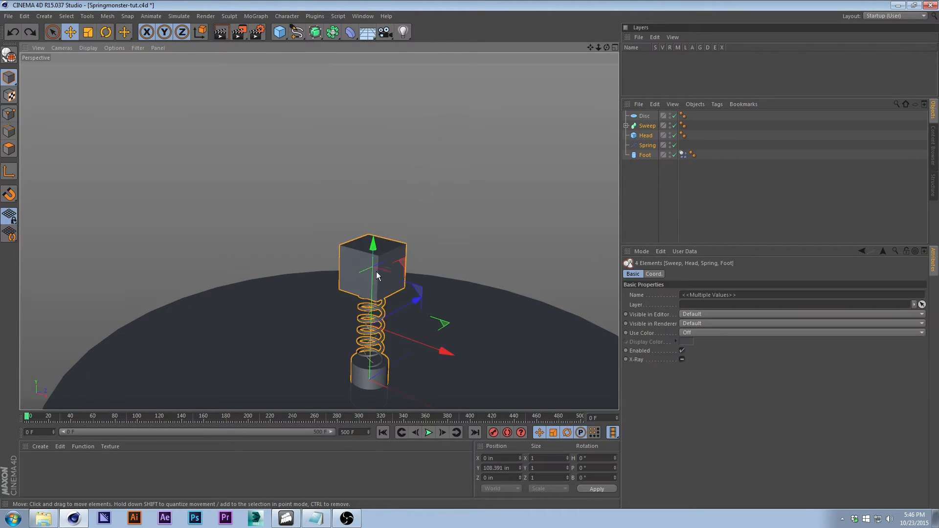
Step: Raise the Sweep, Head, Spring and Foot together by about 138 in so the Foot hovers over the Disc, and deselect them
mouse_move(371, 252)
mouse_down()
mouse_move(380, 170)
mouse_move(401, 105)
mouse_move(401, 172)
mouse_move(399, 121)
mouse_move(437, 166)
mouse_move(409, 218)
mouse_move(426, 236)
mouse_move(423, 201)
mouse_up()
click(452, 182)
scroll(430, 169, up, 4)
scroll(403, 185, down, 4)
scroll(429, 186, up, 3)
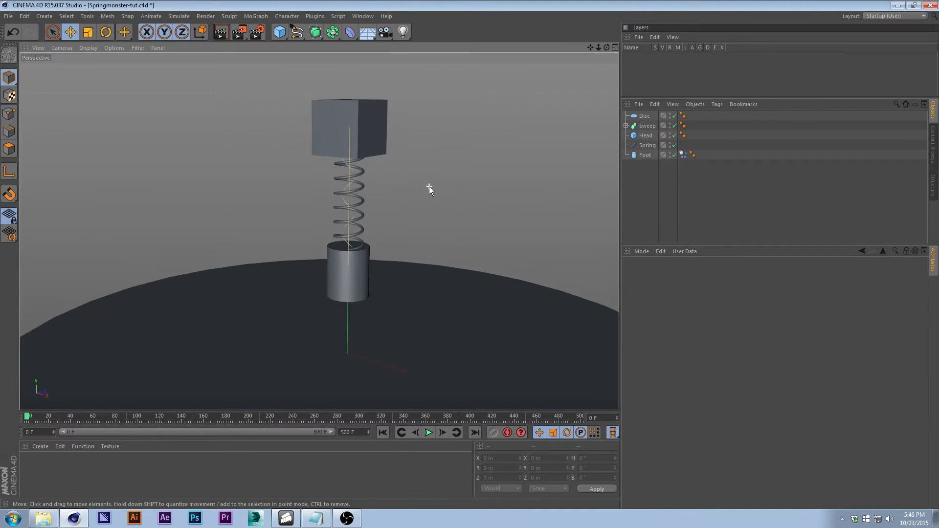
Step: Add an XPresso tag to the Sweep
click(646, 126)
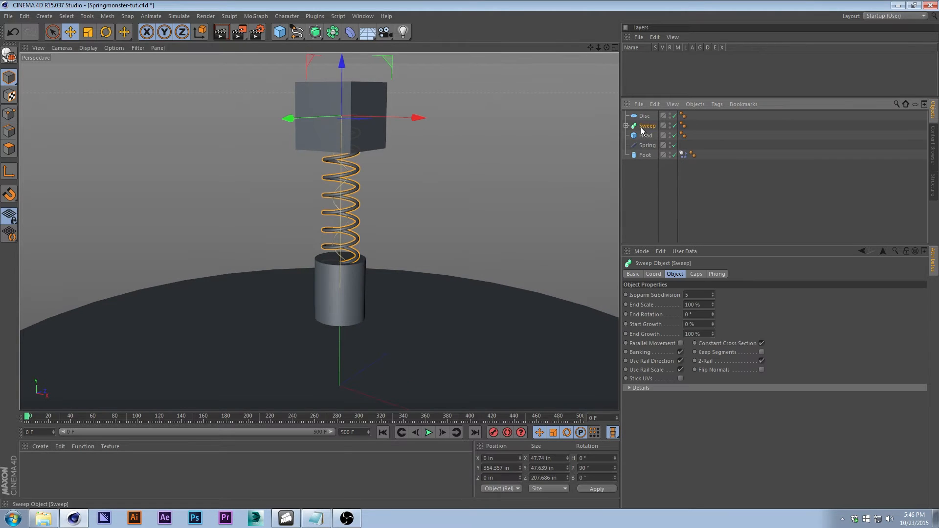
right_click(644, 131)
mouse_move(666, 134)
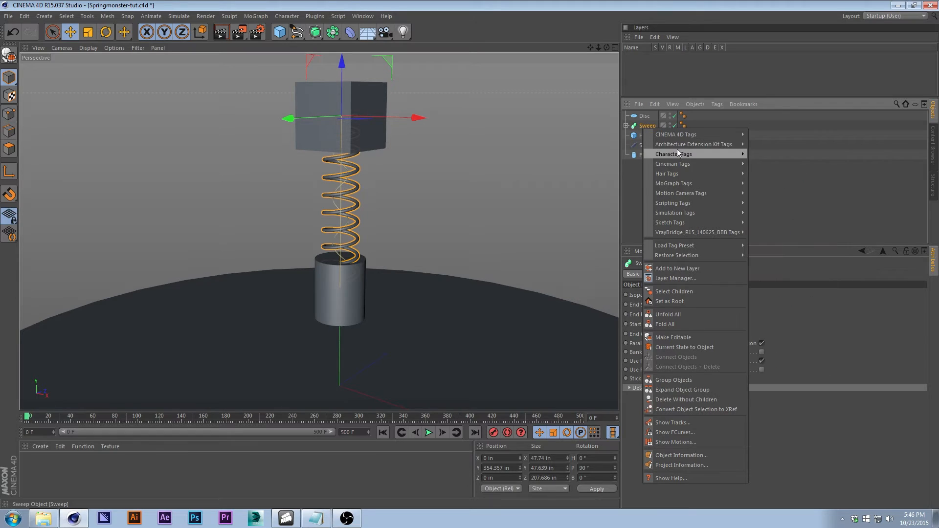
right_click(651, 125)
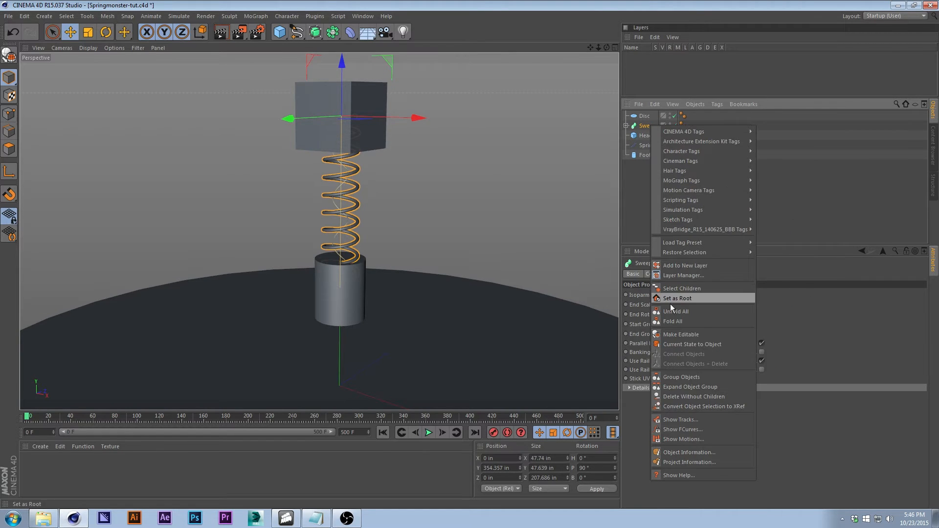
mouse_move(708, 134)
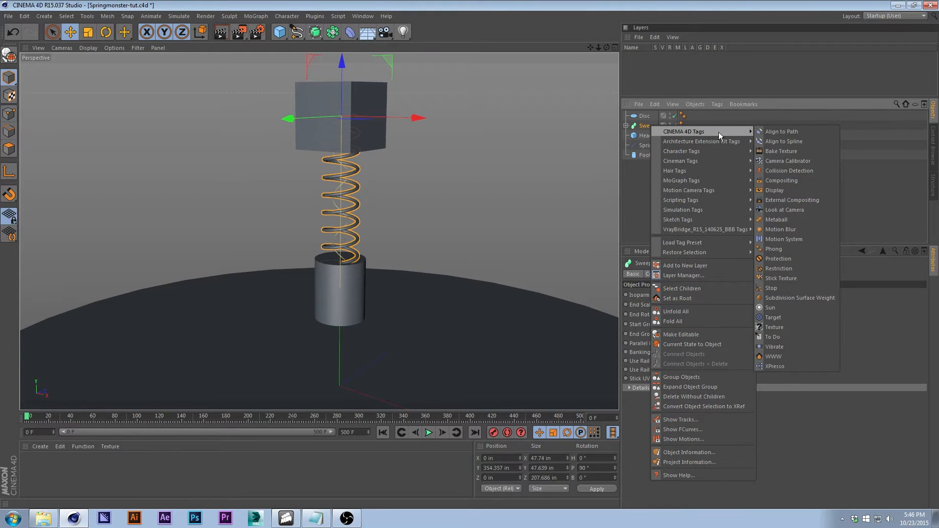
click(773, 366)
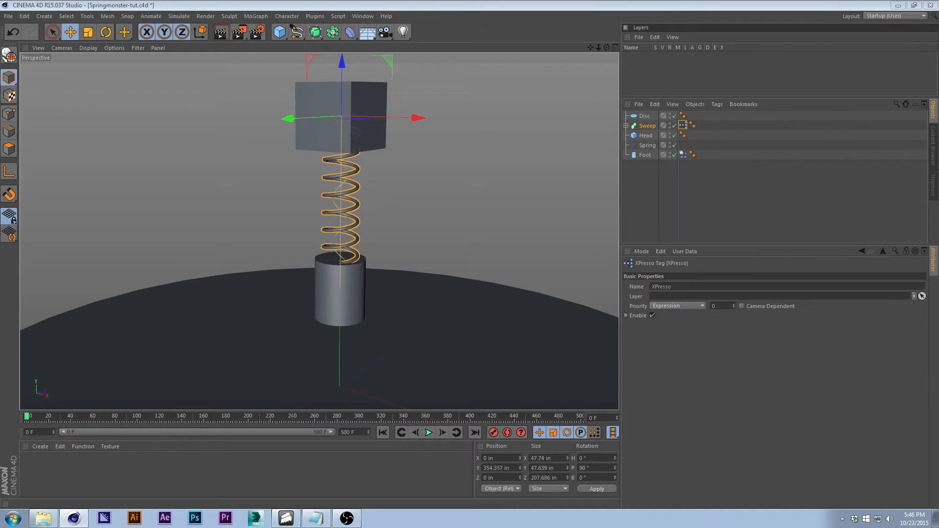
Step: Reposition the XPresso Editor window beside the spring monster so both the model and the object list stay visible
drag(920, 128, 310, 177)
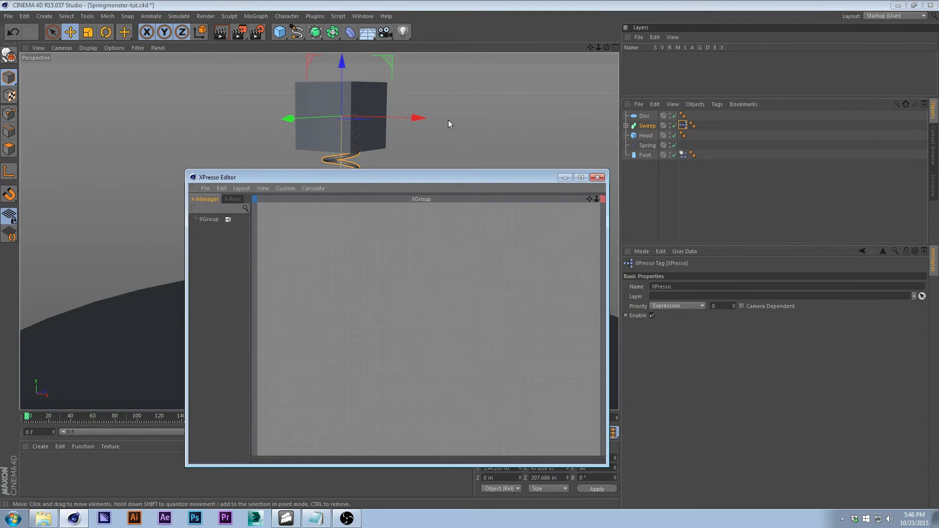
middle_click(448, 120)
middle_click(293, 93)
alt+middle_drag(418, 123, 583, 124)
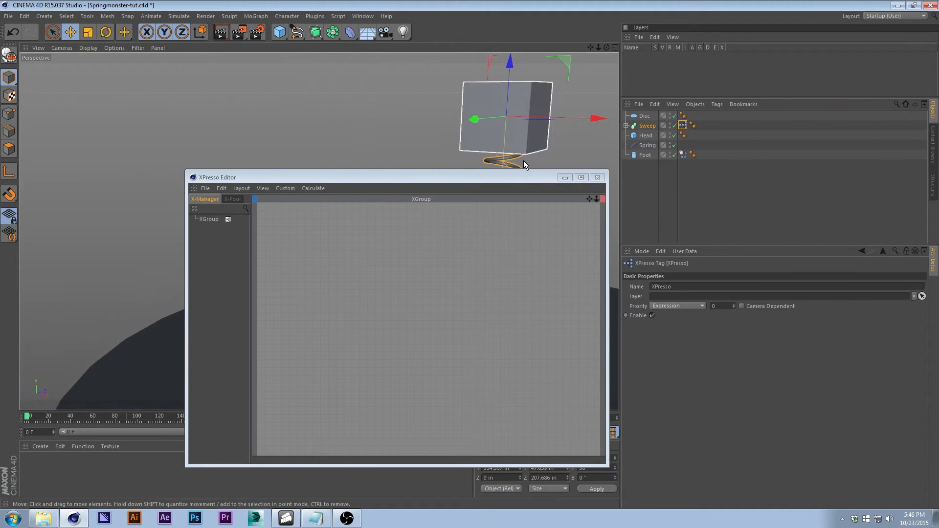
drag(502, 177, 347, 82)
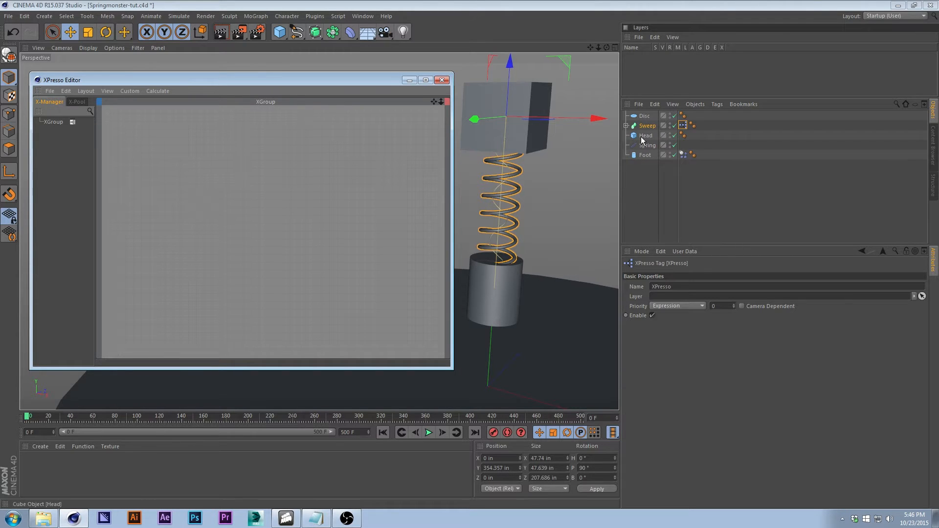
Step: Expand the Sweep hierarchy and add its Helix as a node in the XPresso Editor
click(626, 126)
click(653, 148)
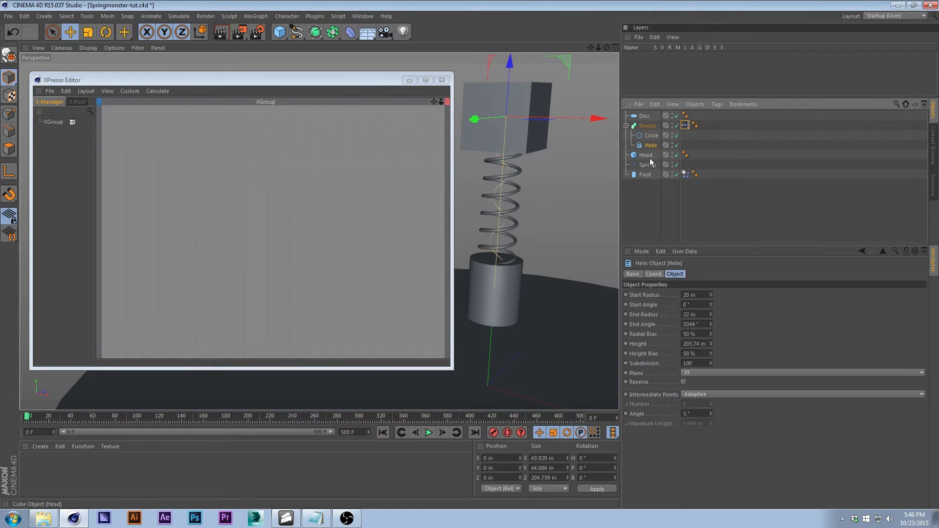
drag(272, 161, 309, 151)
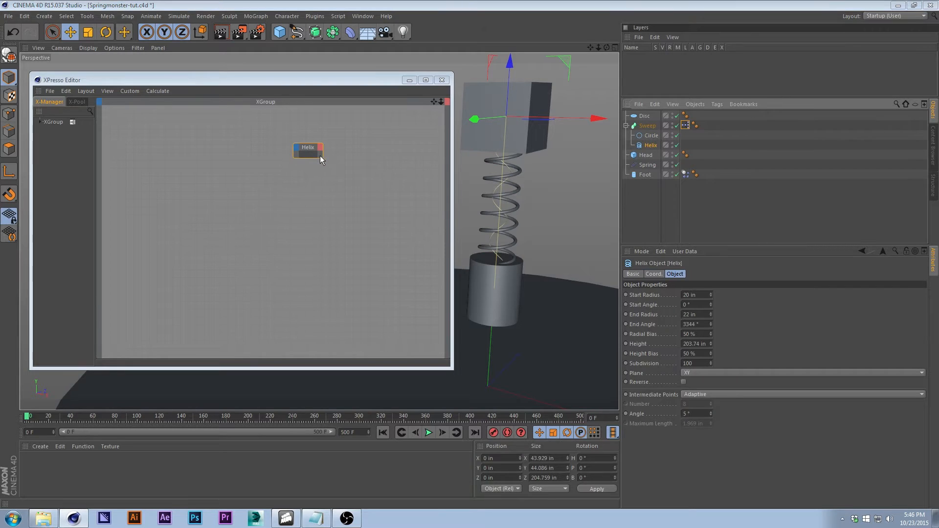
Step: Enlarge the Helix node and add the Foot as a second, enlarged node beside it in the XPresso Editor
drag(322, 157, 370, 172)
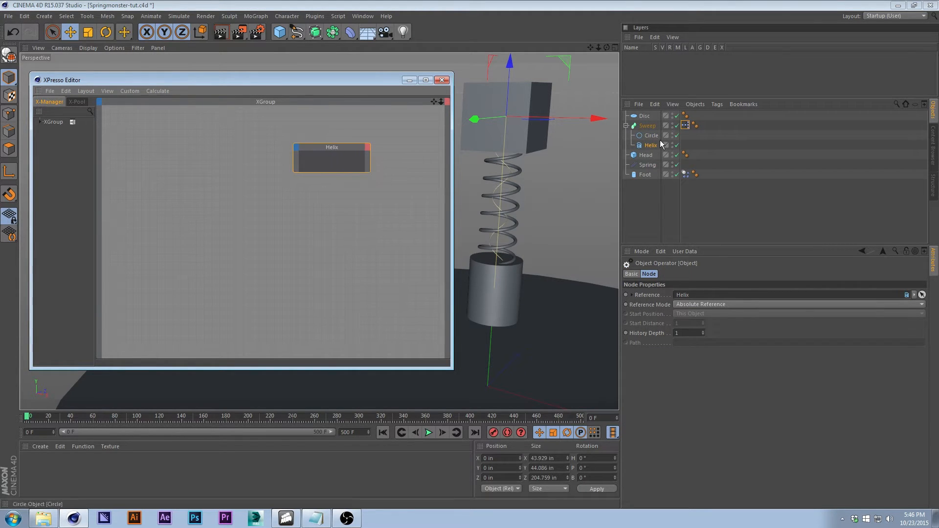
drag(638, 174, 218, 202)
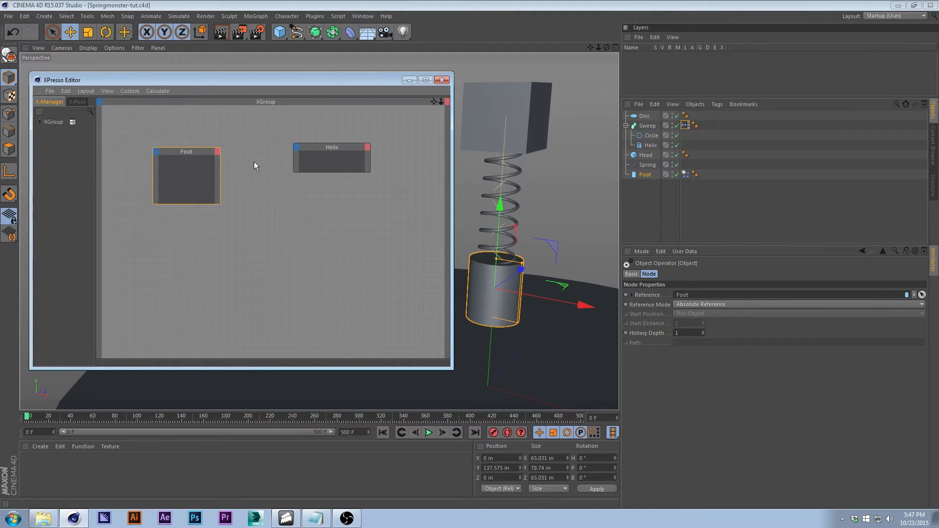
click(217, 151)
mouse_move(250, 217)
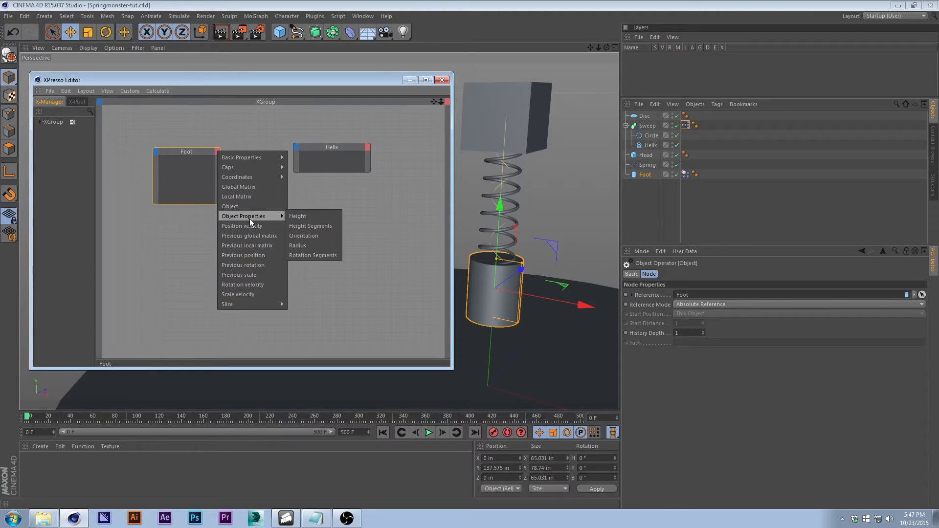
click(355, 188)
Step: Create a Null object and raise it to the centre of the Head, at about 354 in on Y
drag(334, 80, 310, 75)
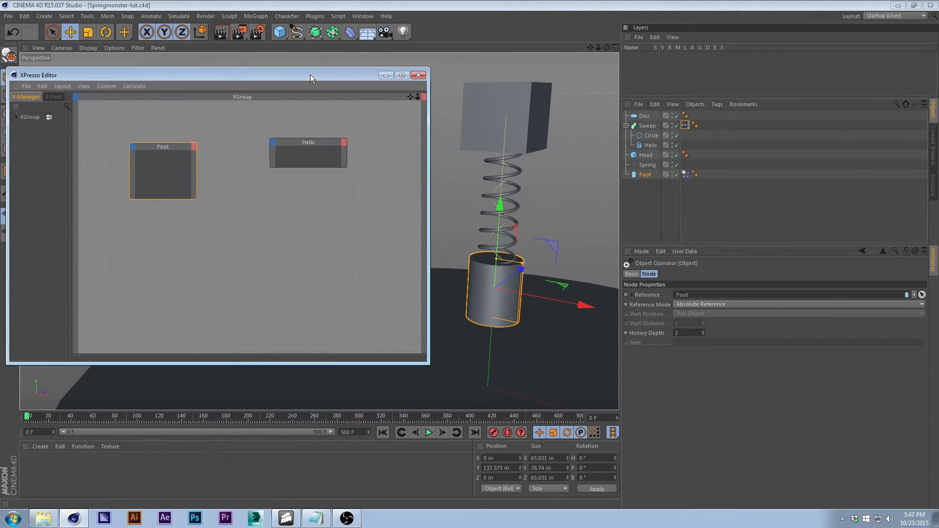
click(560, 166)
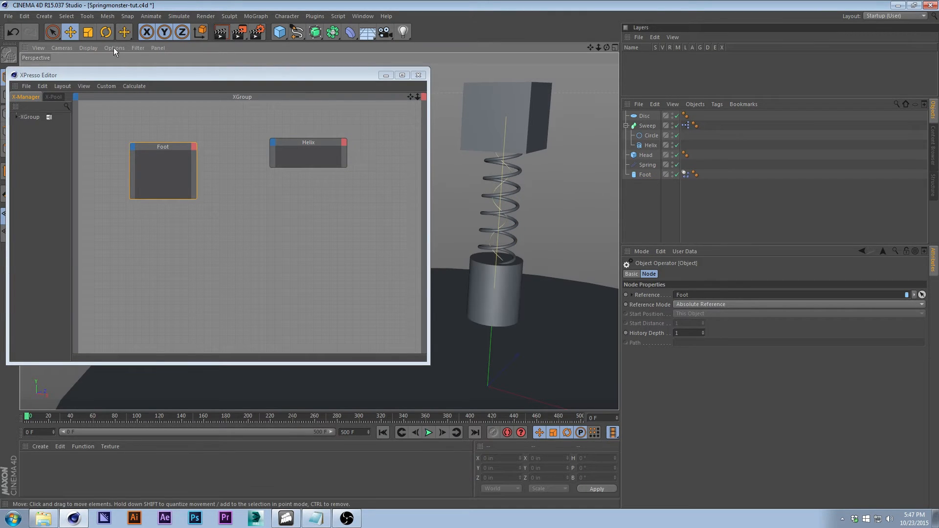
click(29, 15)
mouse_move(58, 17)
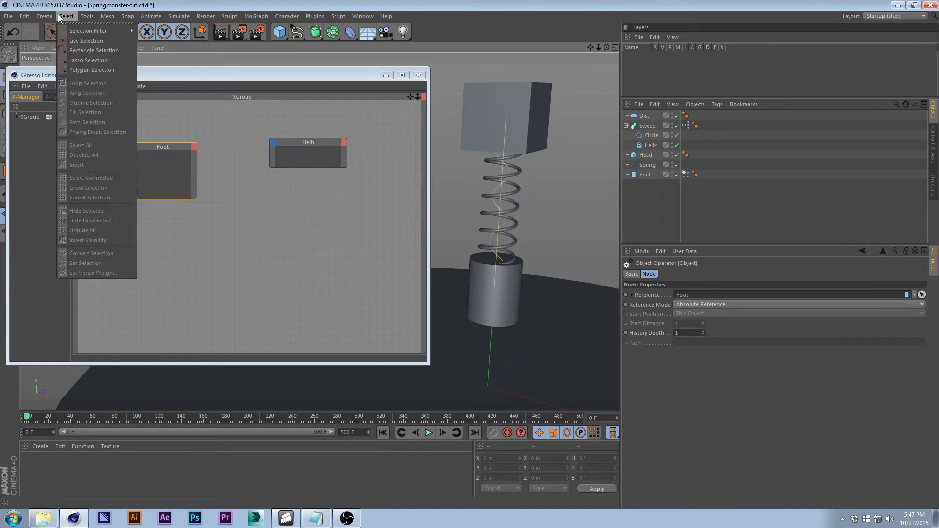
click(98, 31)
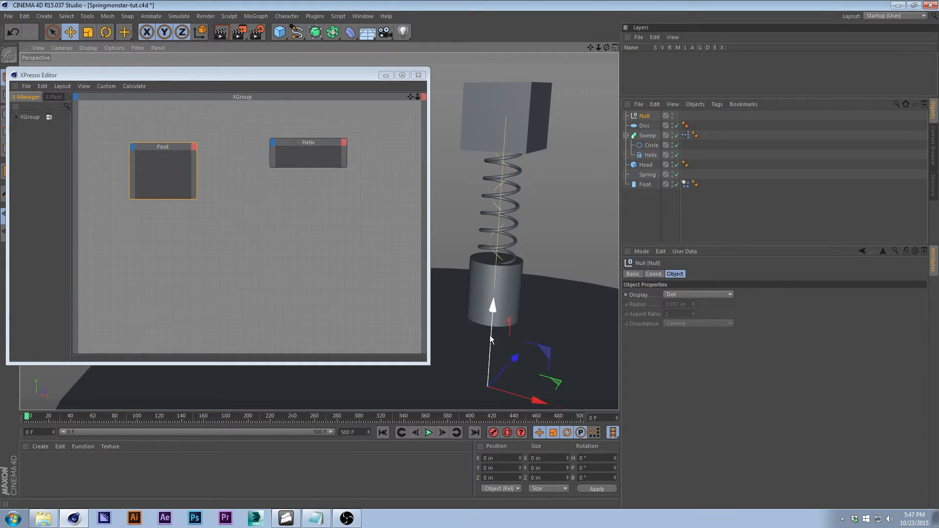
drag(489, 336, 519, 131)
alt+drag(549, 196, 530, 191)
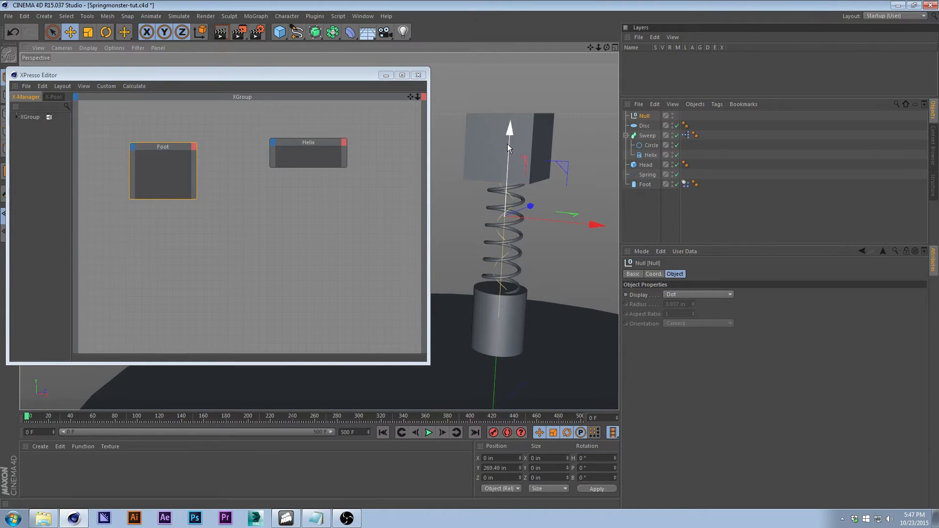
drag(507, 144, 506, 87)
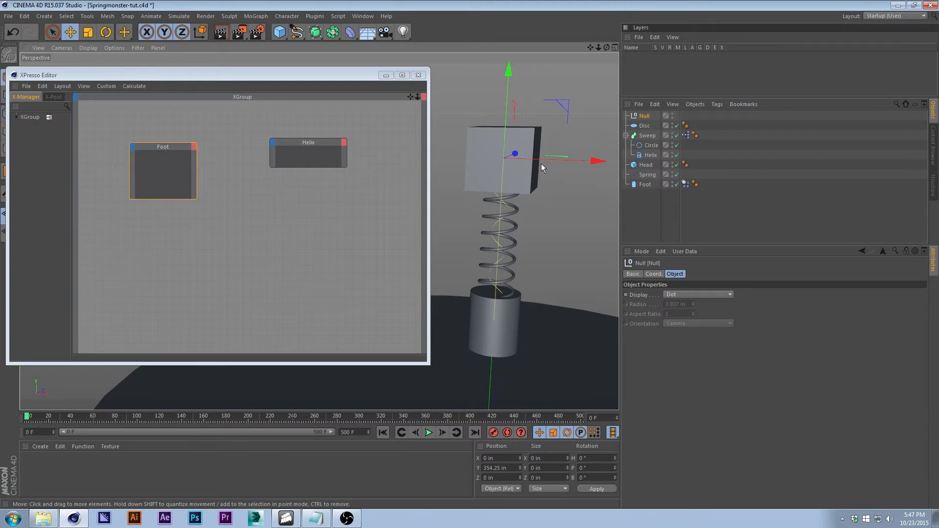
alt+drag(541, 163, 494, 220)
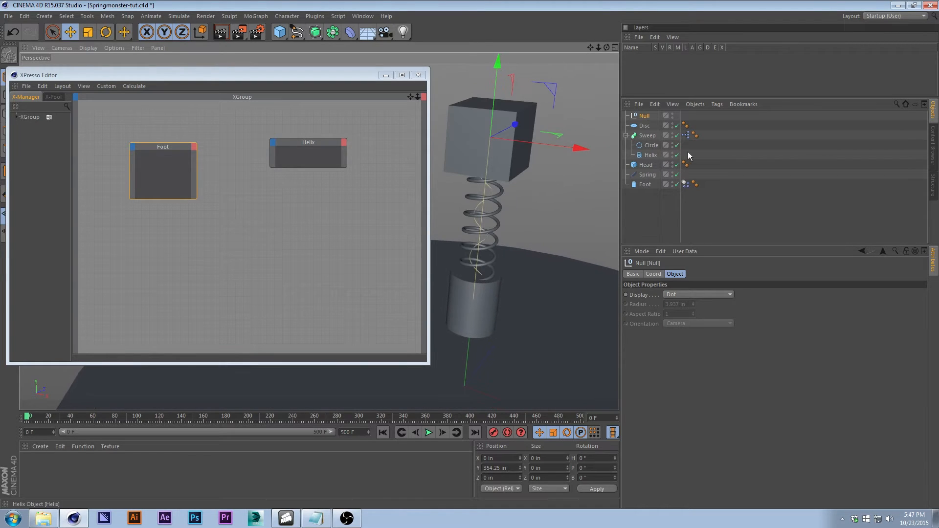
Step: Make the Foot a child of the Null, and put the XPresso Editor away to clear the view of the monster
drag(644, 118, 649, 175)
click(641, 187)
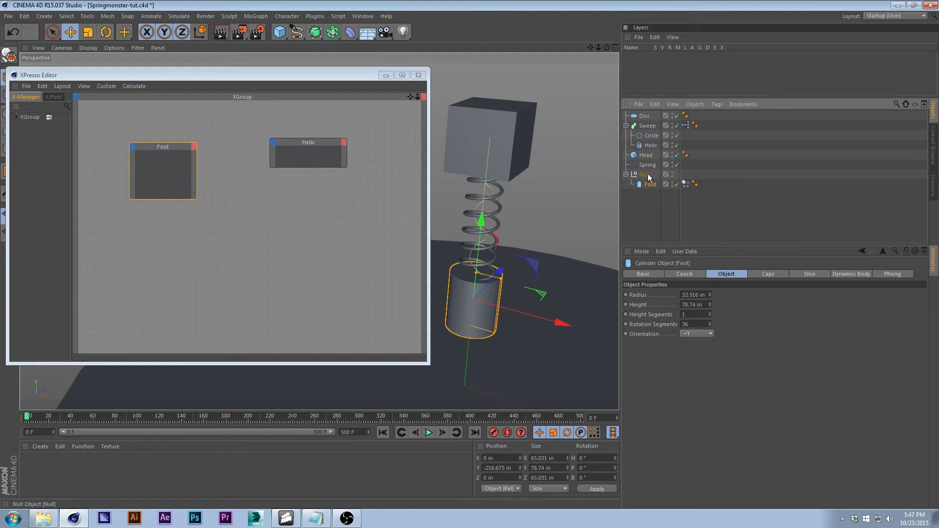
click(386, 76)
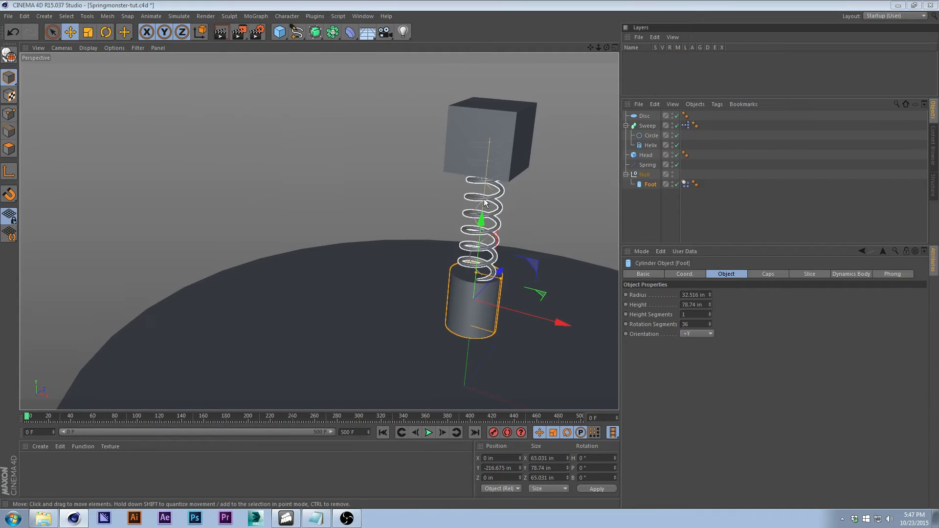
alt+middle_drag(484, 199, 404, 204)
alt+drag(404, 203, 405, 189)
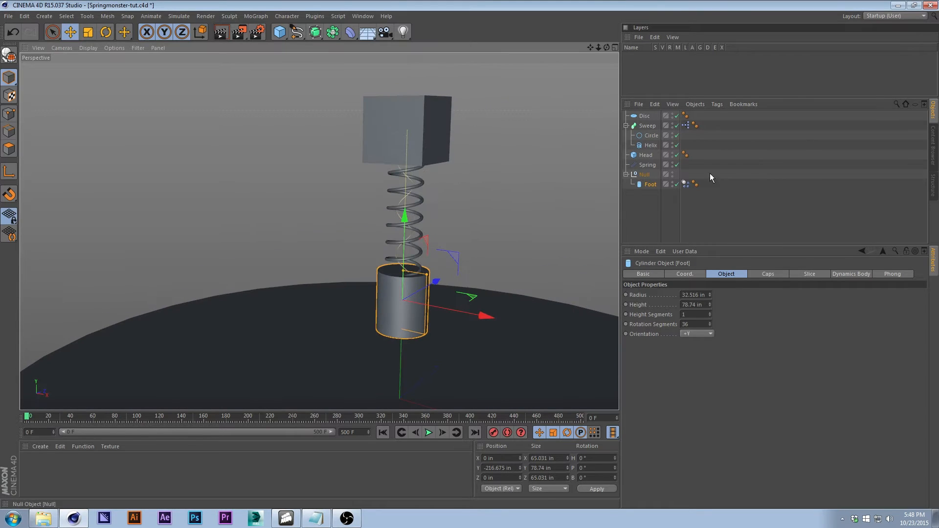
Step: Try moving and rotating the Null to see how the Foot swings around the Head, and undo each change
click(646, 178)
click(651, 184)
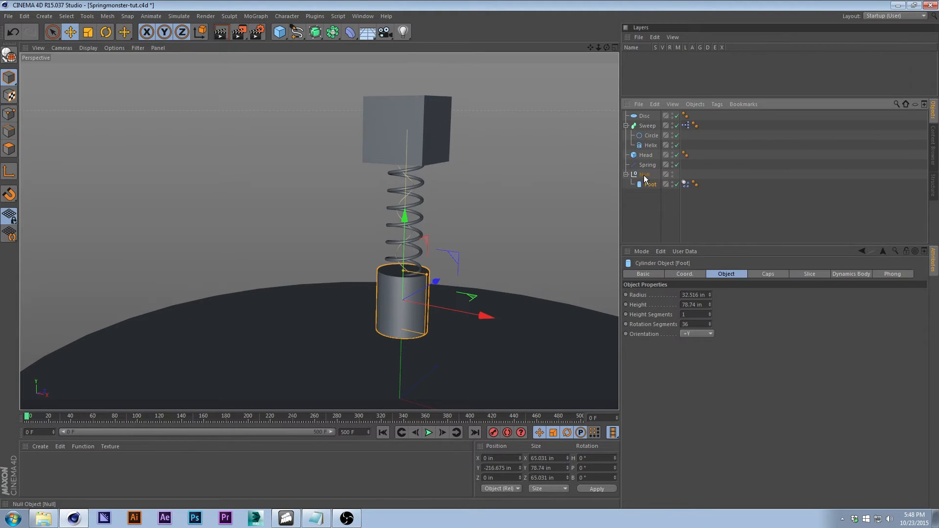
click(644, 176)
drag(409, 76, 342, 137)
key(ctrl+z)
key(r)
drag(373, 87, 384, 82)
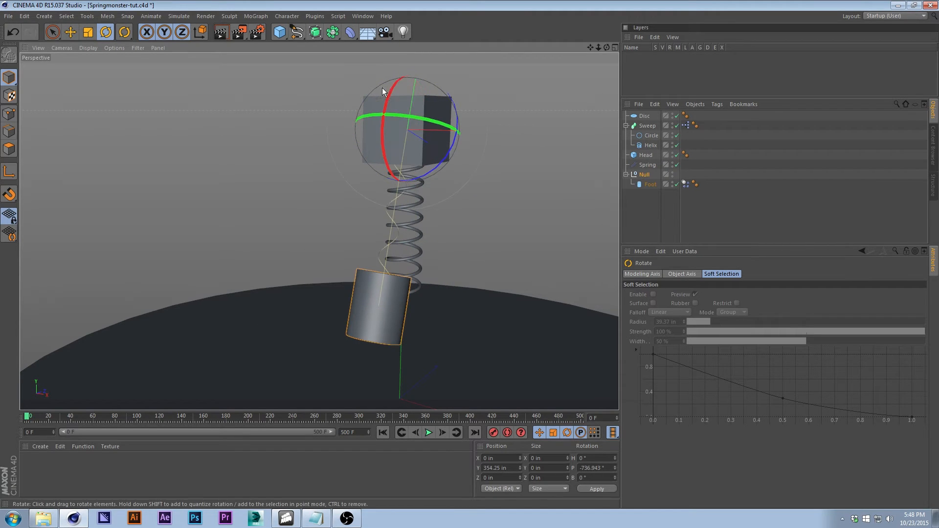
key(ctrl+z)
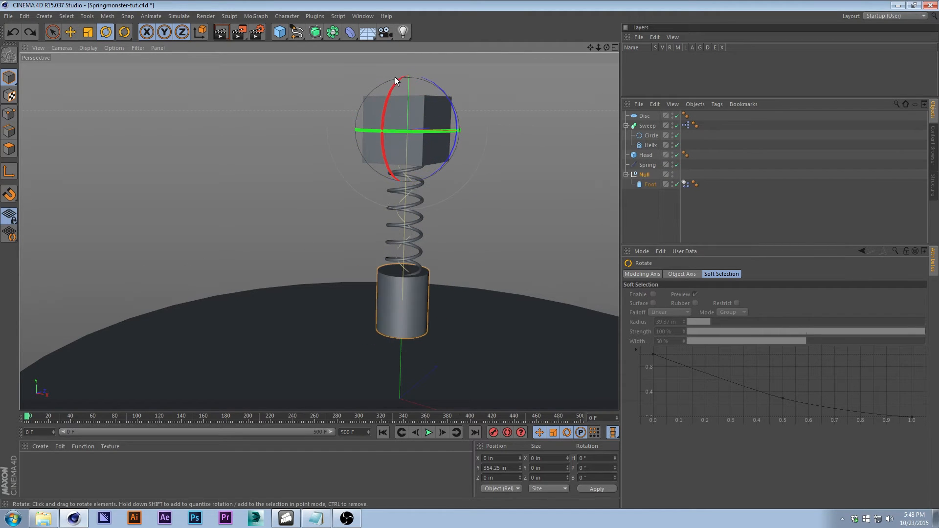
Step: Try raising the Head by about 36 in along Y, undo the move, and deselect the Head
click(422, 114)
key(e)
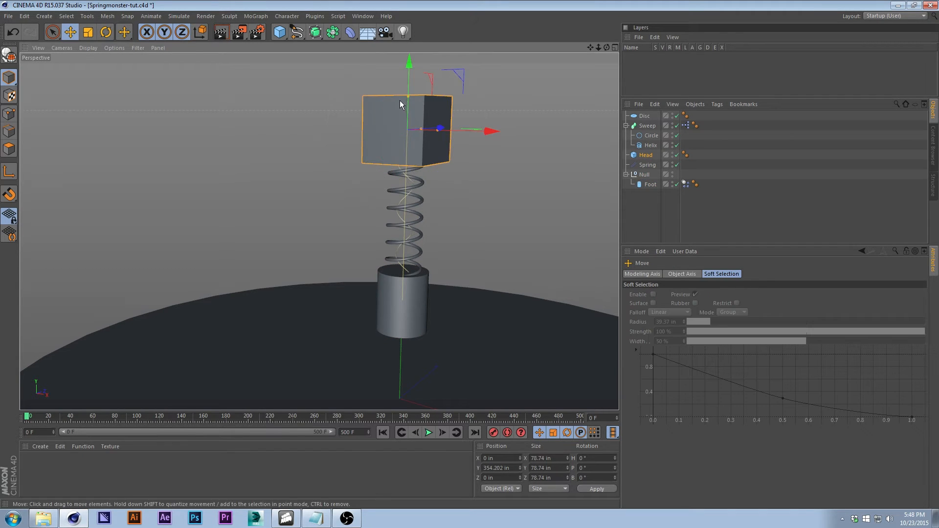
drag(401, 101, 411, 58)
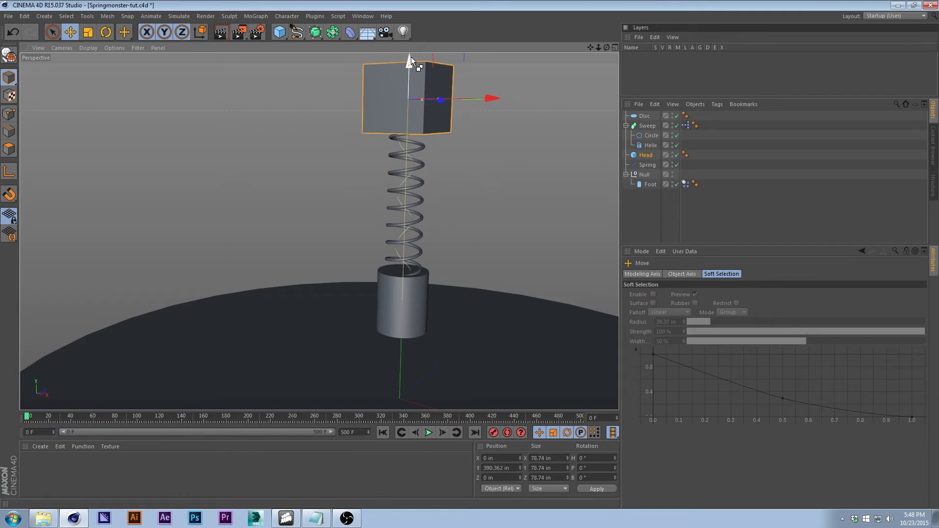
key(ctrl+z)
click(469, 230)
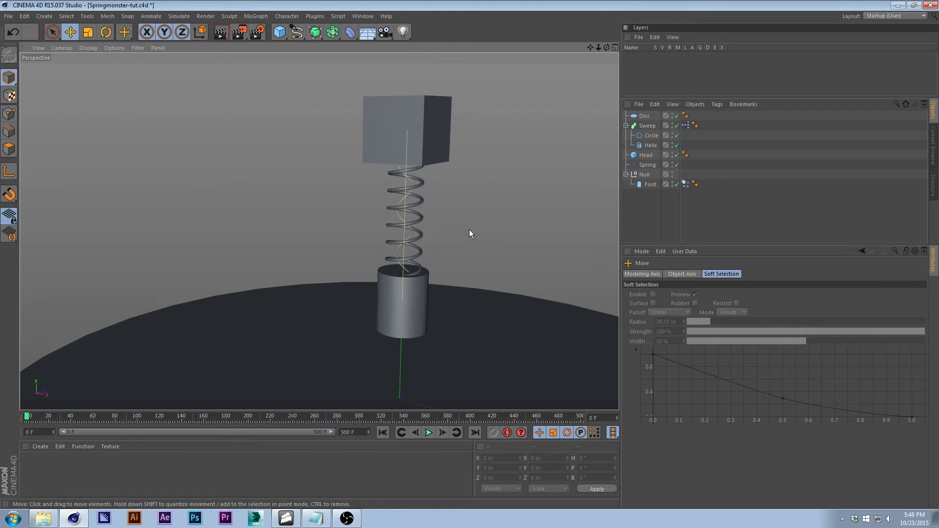
Step: Reopen the Sweep's XPresso expression beside the monster and add a Position output to the Foot node
double_click(686, 126)
drag(226, 93, 185, 95)
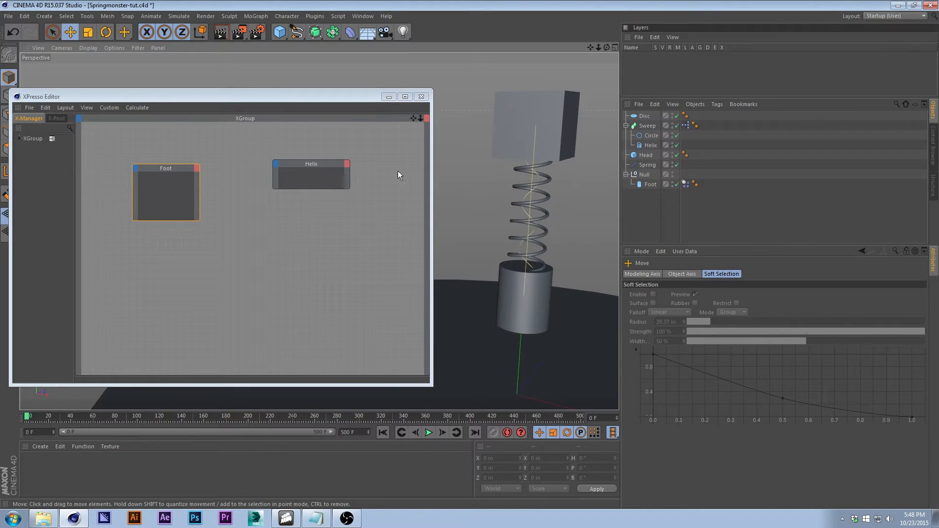
click(277, 214)
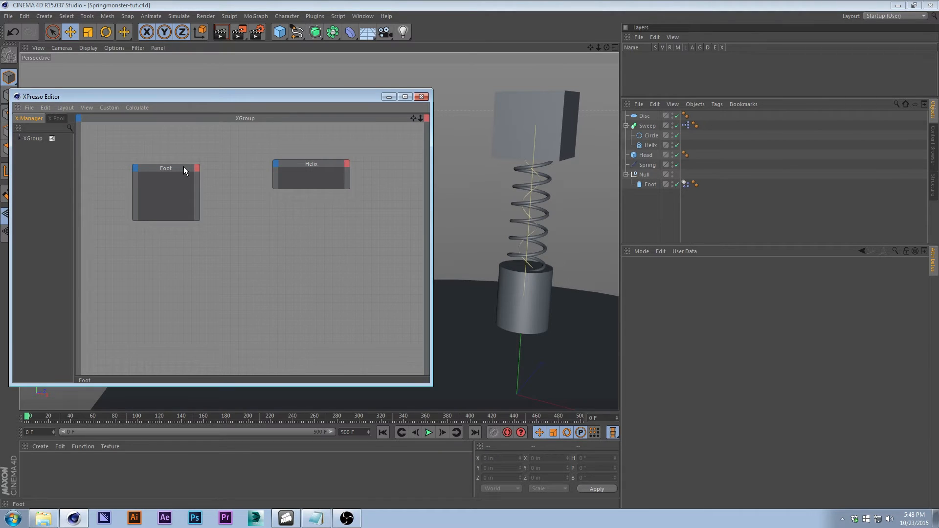
click(196, 168)
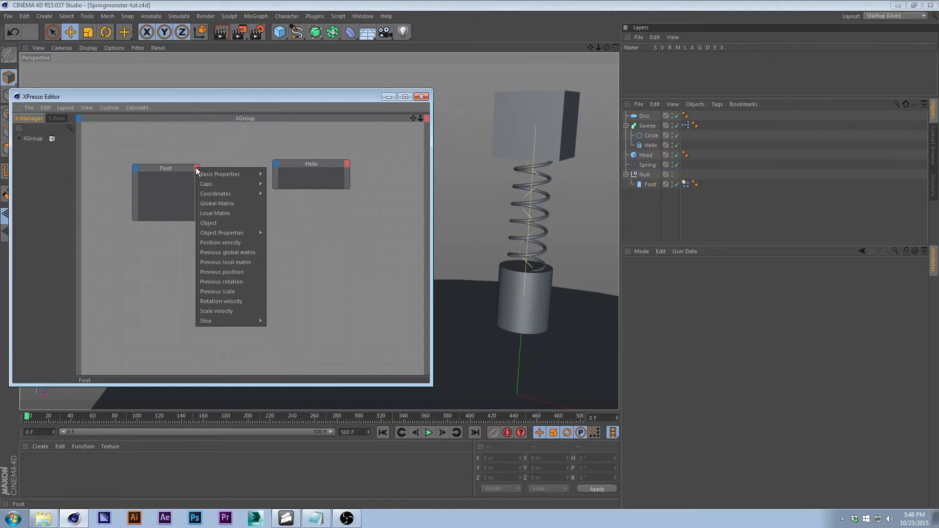
mouse_move(236, 232)
mouse_move(230, 194)
mouse_move(293, 223)
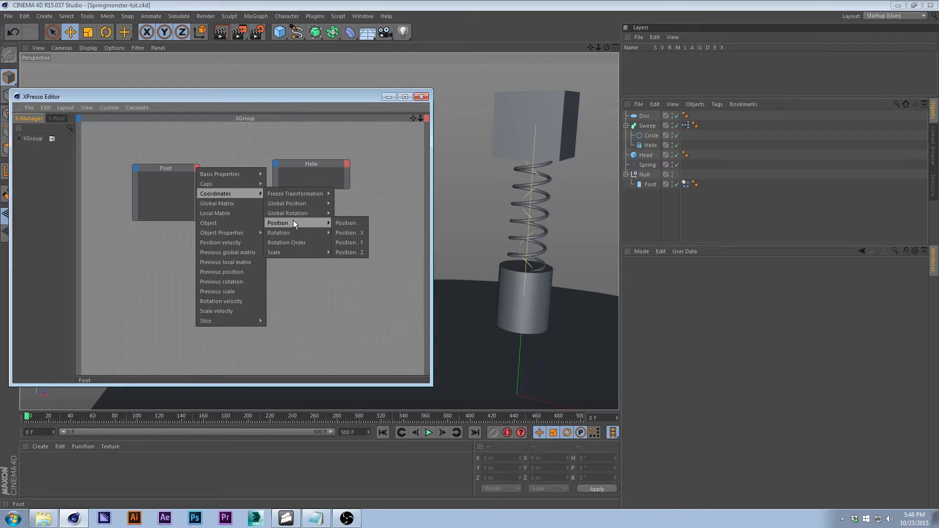
click(341, 223)
Step: Add a Height input to the Helix node and connect it to the Foot node's Position output
click(275, 165)
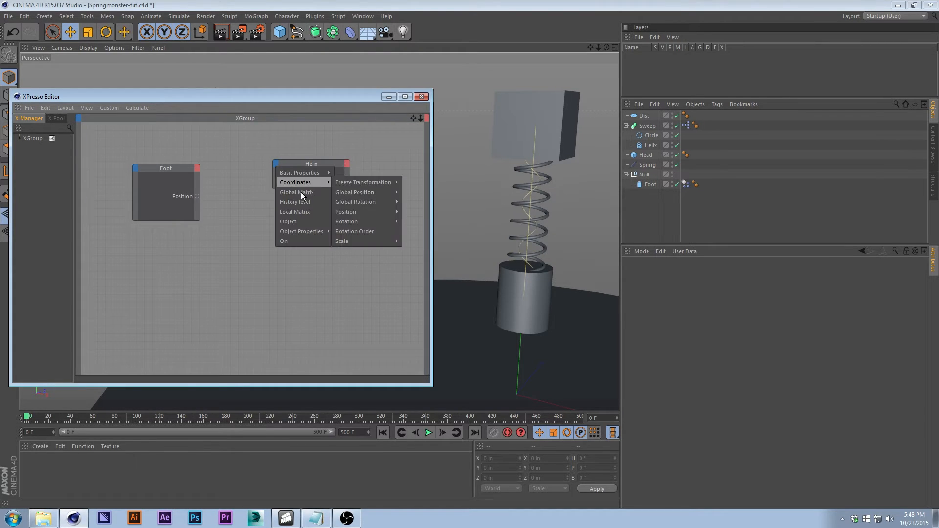
mouse_move(301, 235)
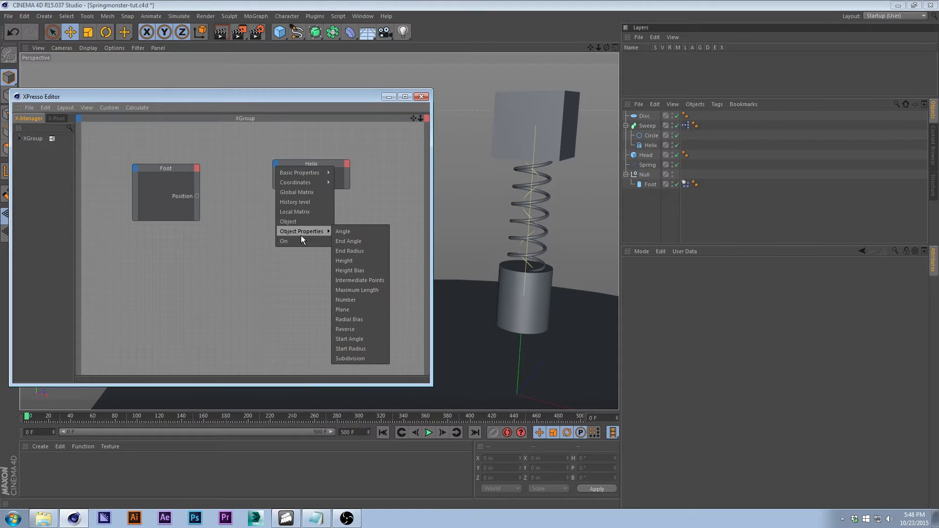
click(356, 261)
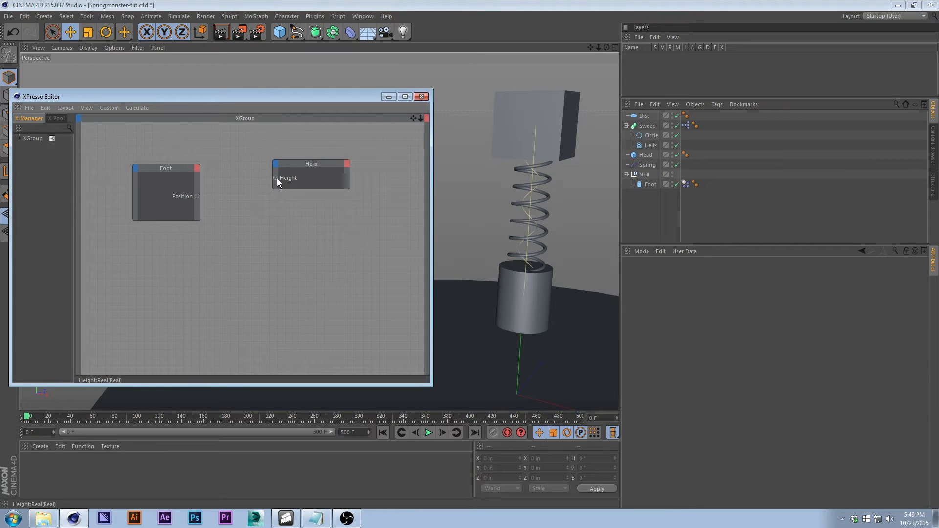
drag(276, 178, 197, 196)
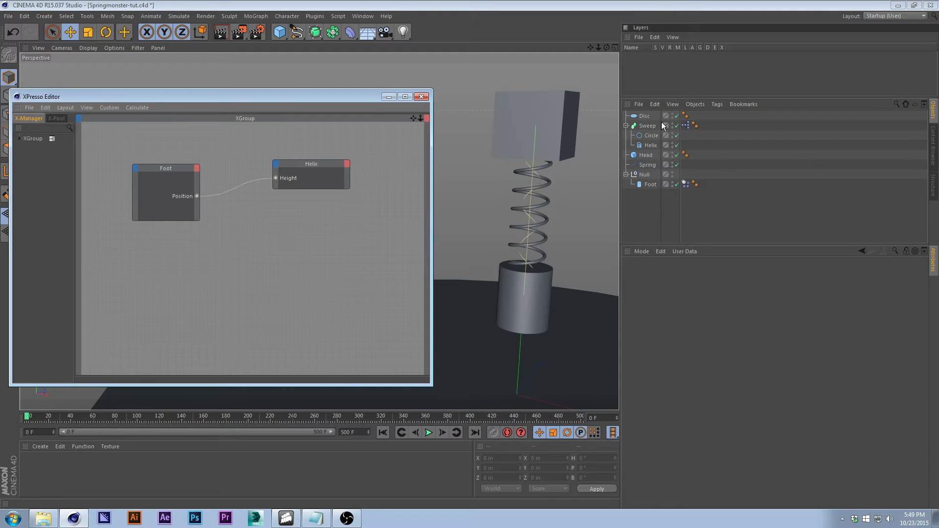
Step: Check the Helix's Height property, move the XPresso Editor out of the viewport, and deselect the Helix
click(650, 145)
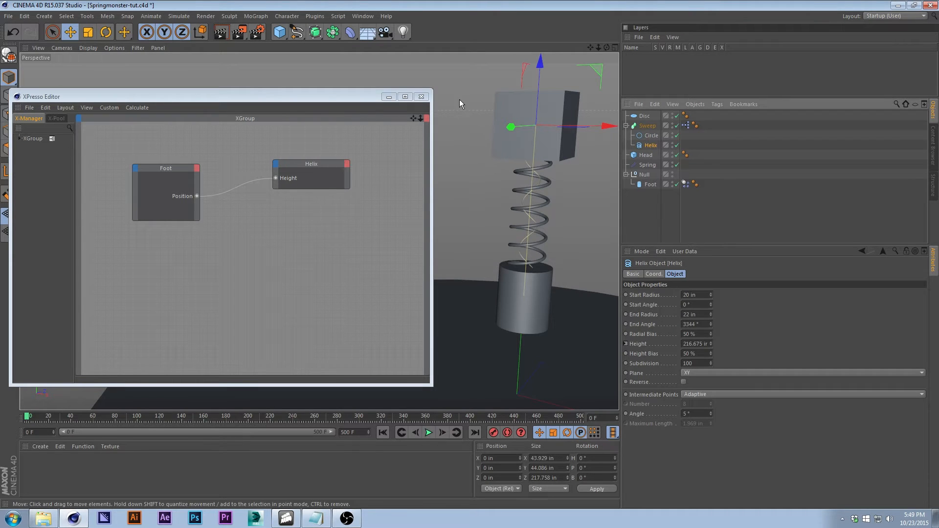
drag(368, 100, 938, 98)
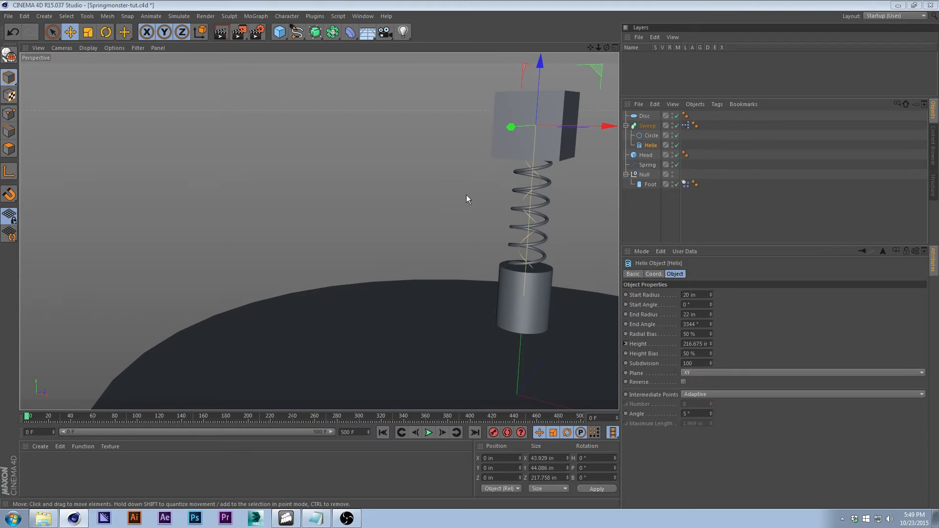
alt+drag(465, 195, 390, 180)
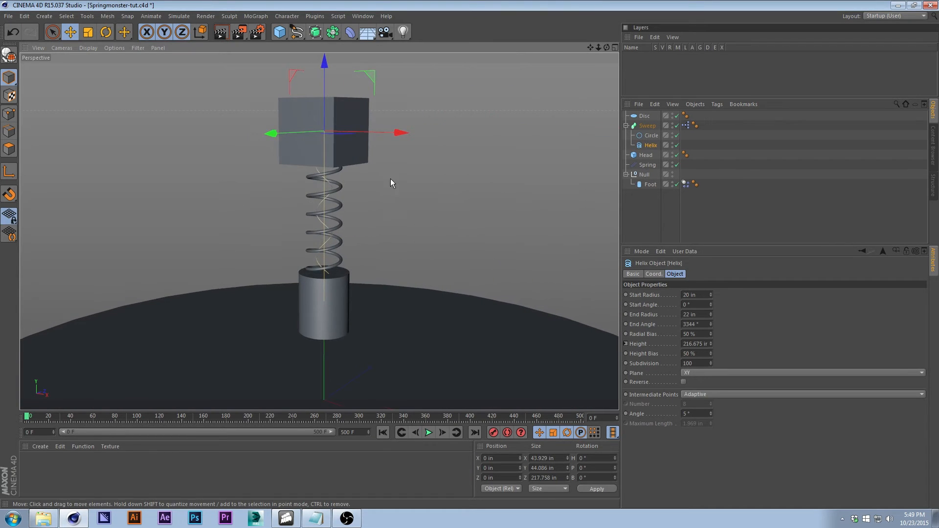
click(469, 131)
Step: Play the animation, try lowering the Head along Y to about 312 in, and undo the move
click(313, 113)
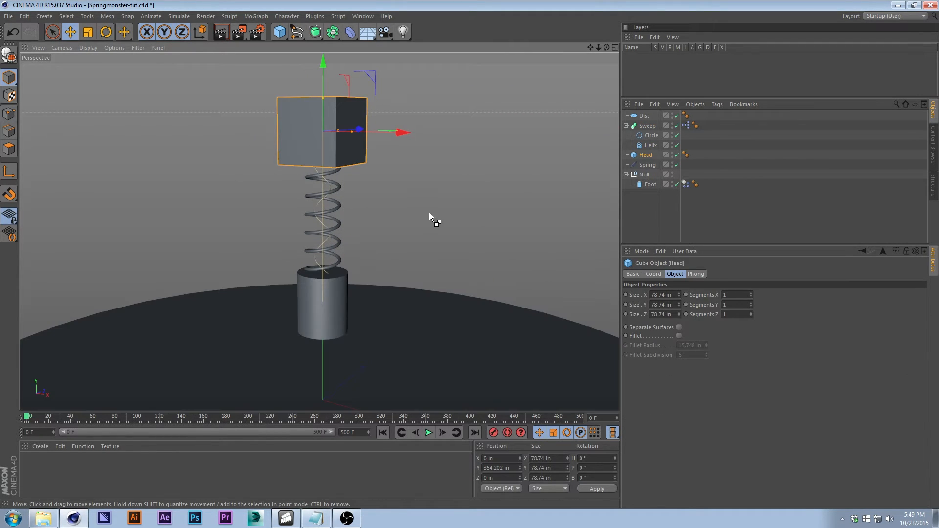
click(428, 433)
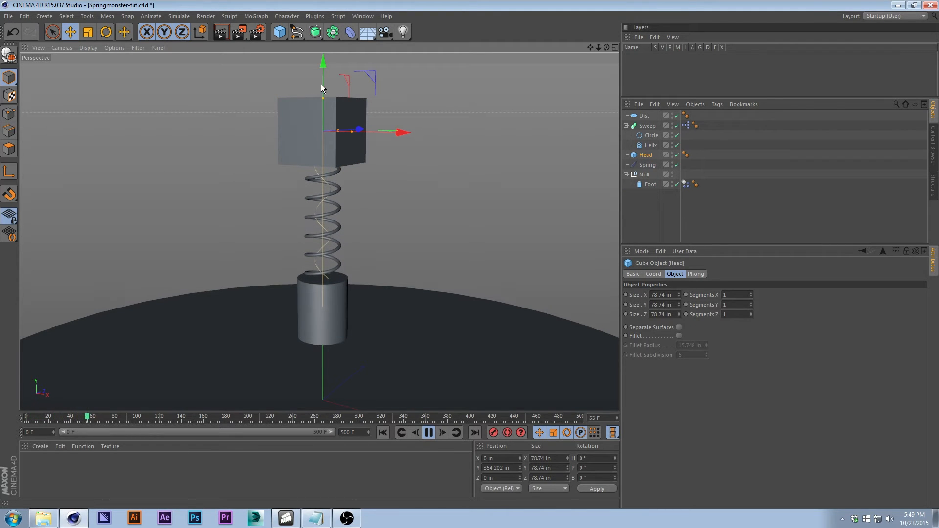
drag(322, 77, 327, 112)
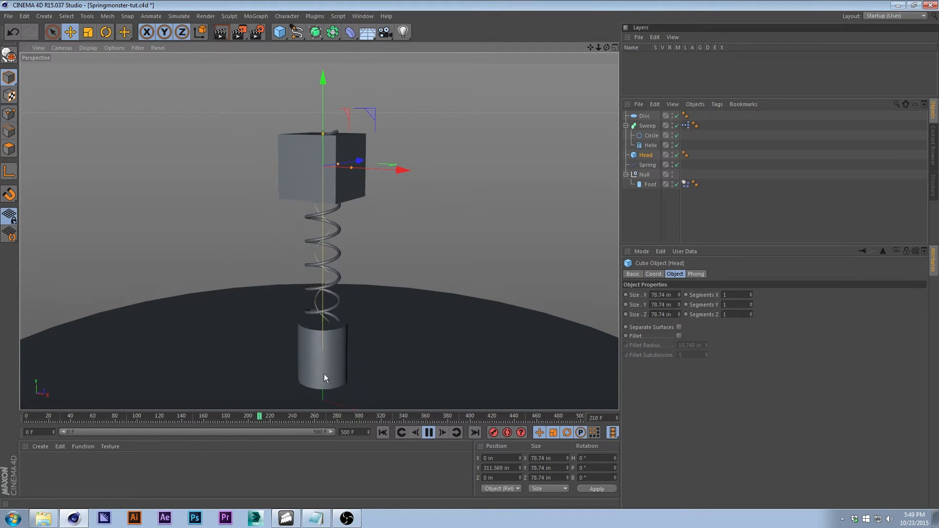
key(ctrl+z)
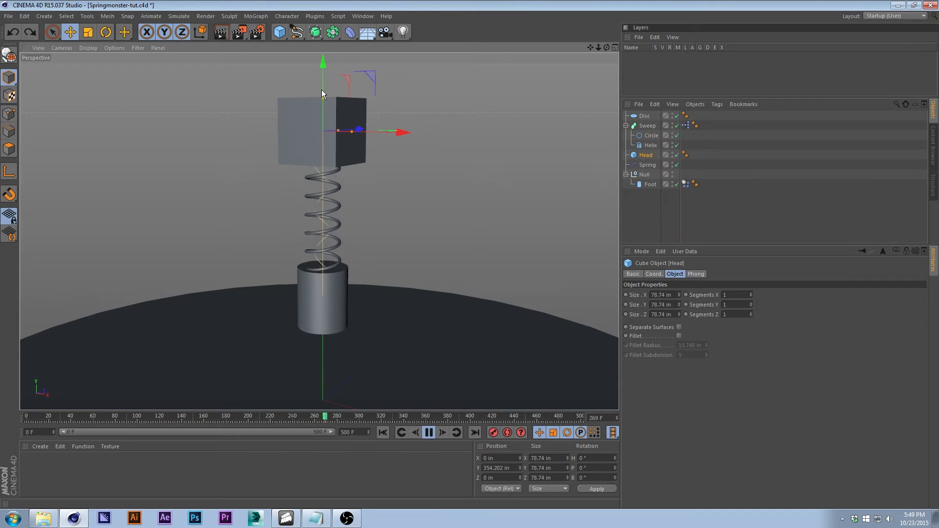
Step: Try lowering the Head along Y to about 184 in and 272 in during playback, undo it, and return to frame 0
drag(324, 82, 350, 173)
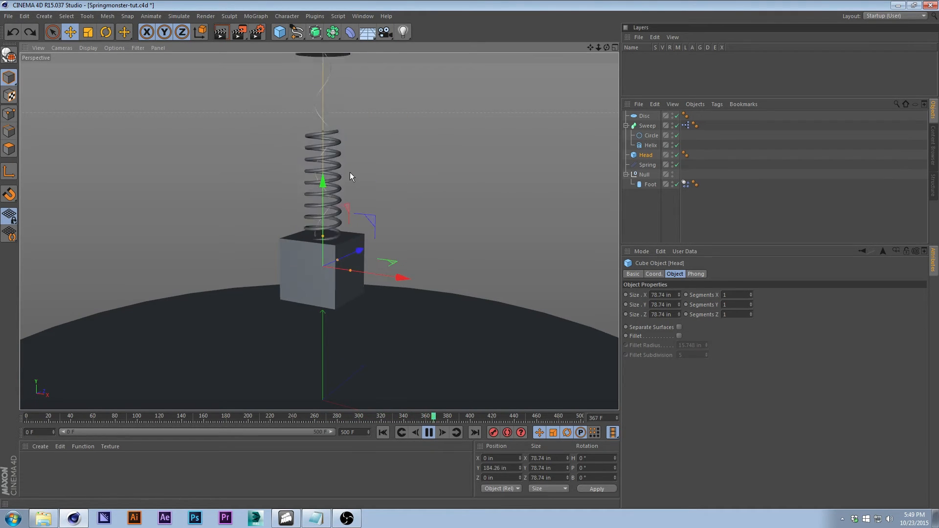
drag(325, 78, 334, 157)
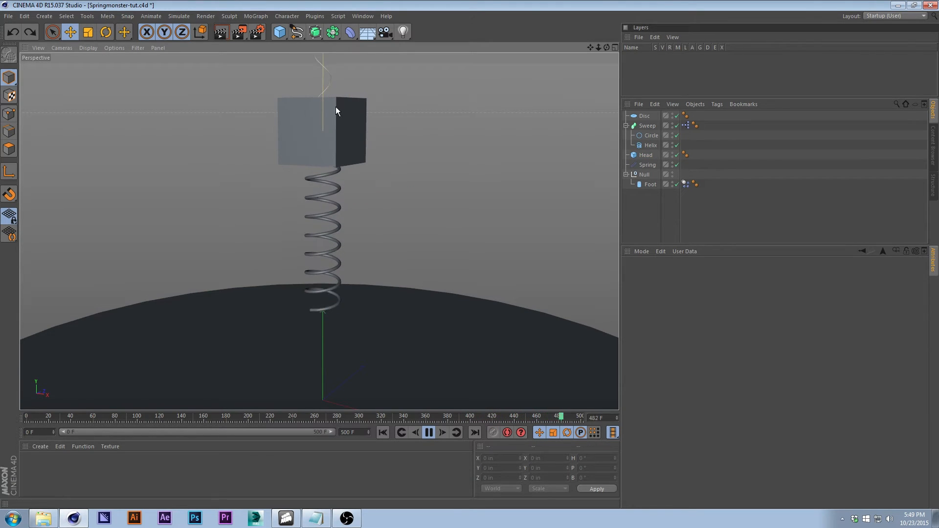
drag(321, 77, 321, 145)
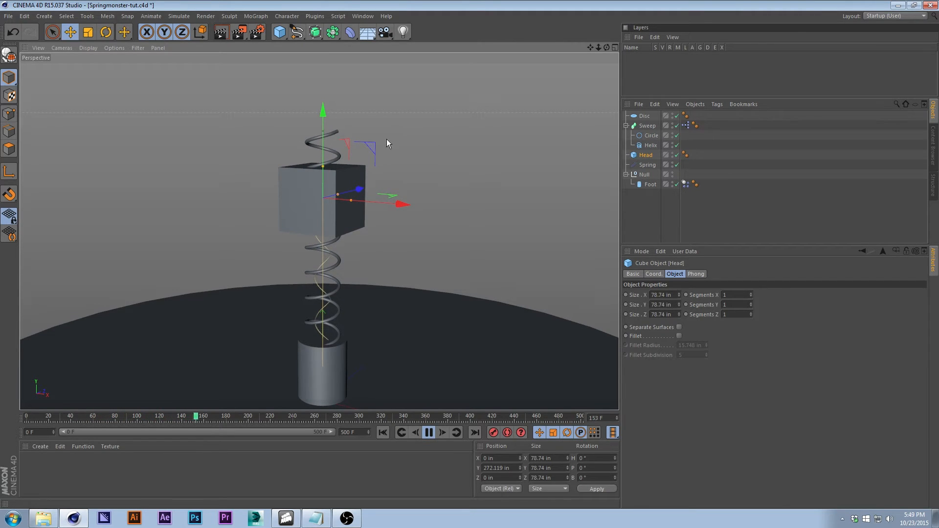
click(430, 432)
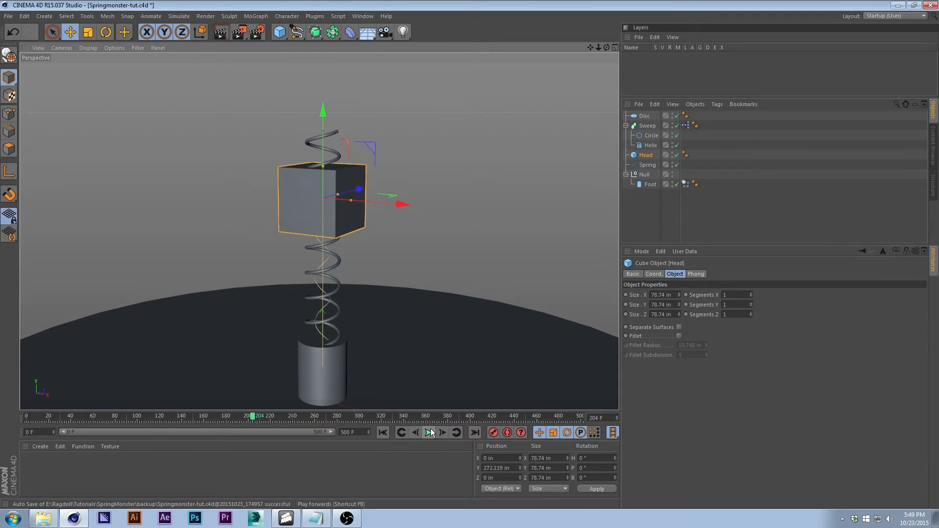
key(ctrl+z)
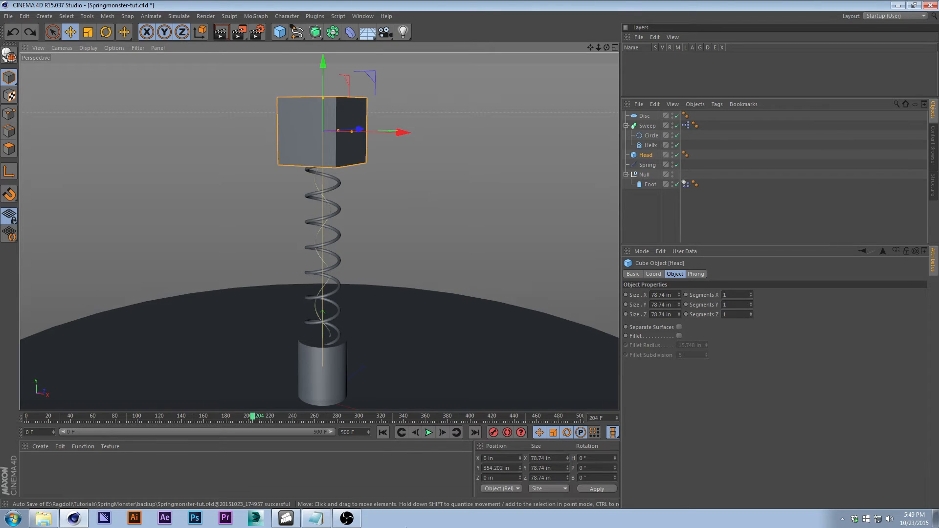
click(380, 433)
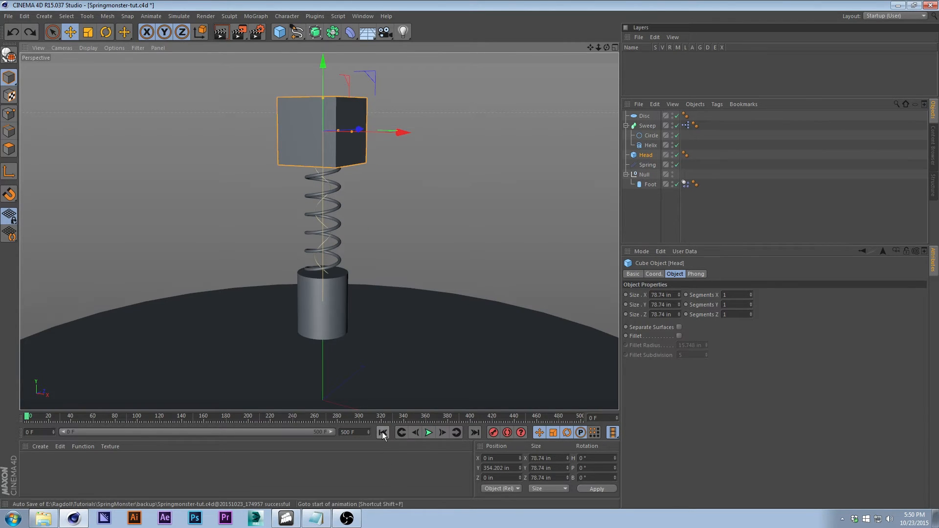
Step: Save the project with nothing selected and turn off the Spring object's display in the viewport
click(406, 208)
key(ctrl+s)
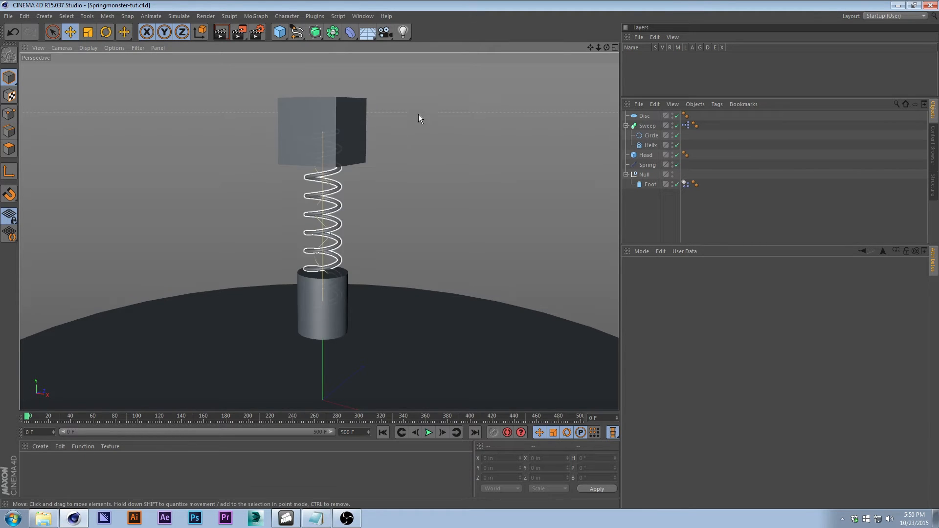
click(647, 164)
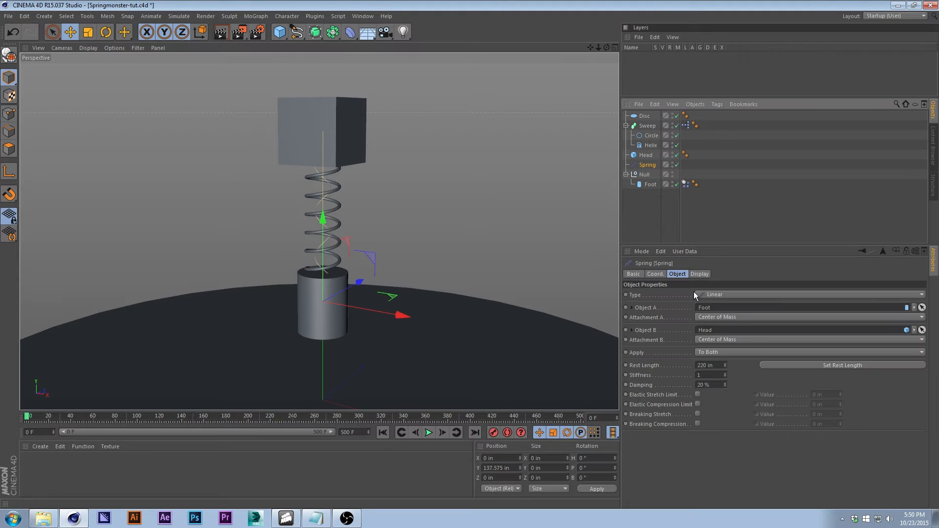
click(702, 274)
click(670, 294)
click(297, 224)
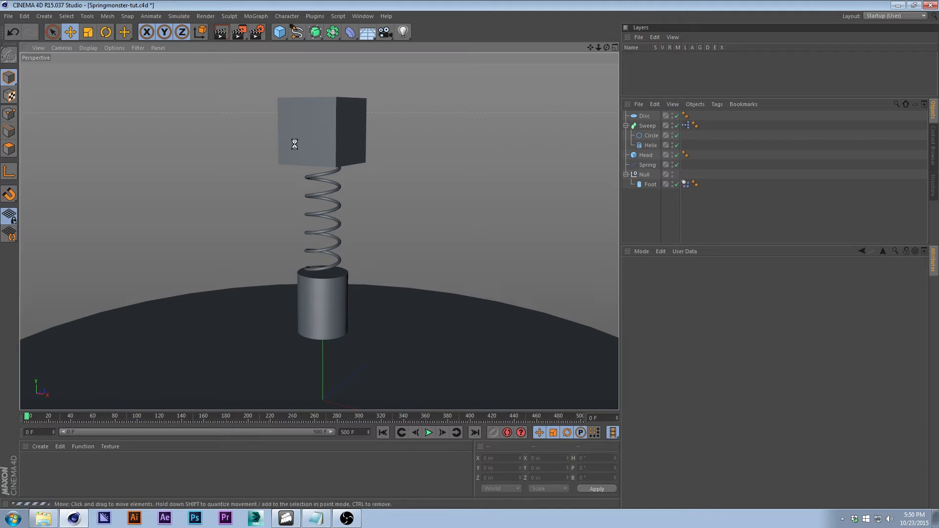
Step: Add a Constraint tag to the Sweep object and place it after the Sweep's other tags
click(356, 128)
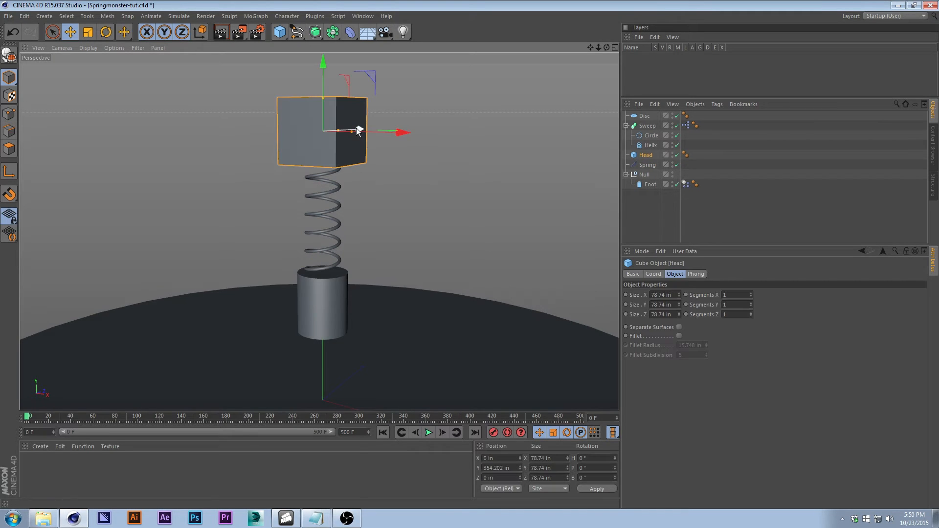
click(327, 196)
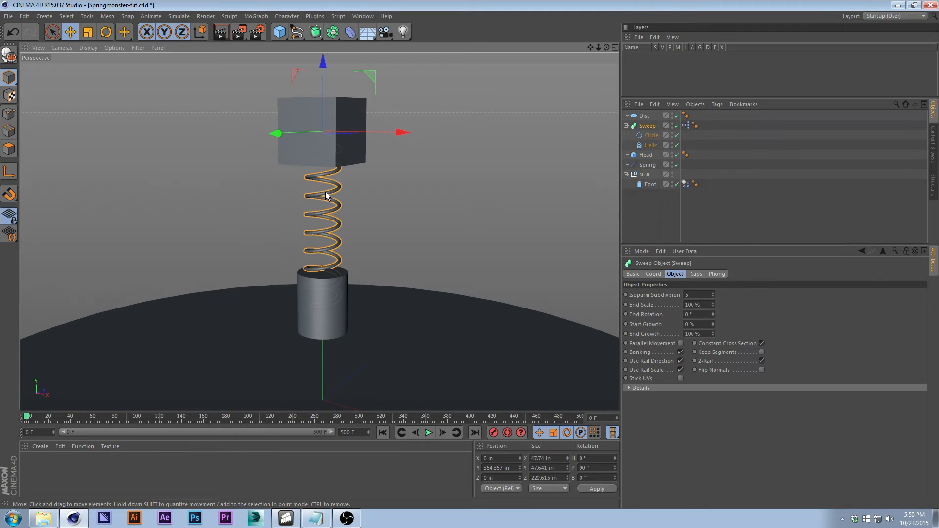
right_click(645, 125)
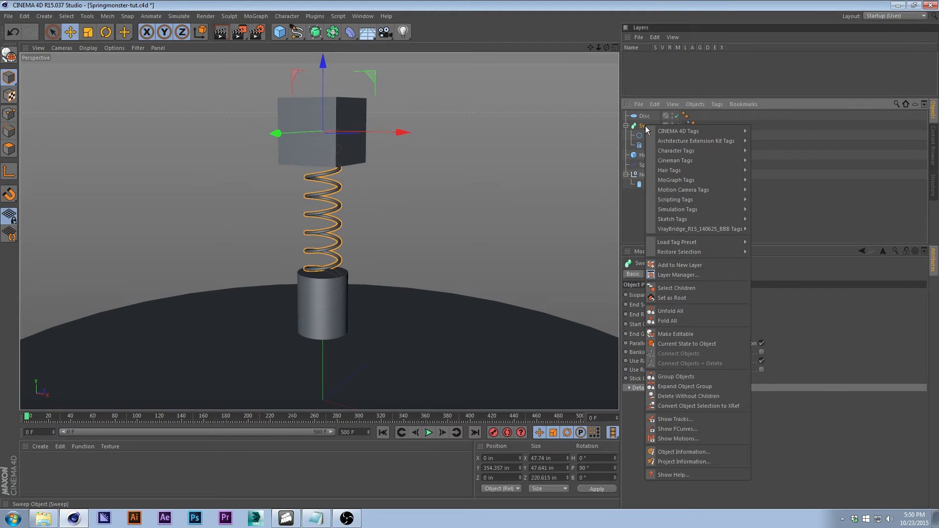
mouse_move(679, 135)
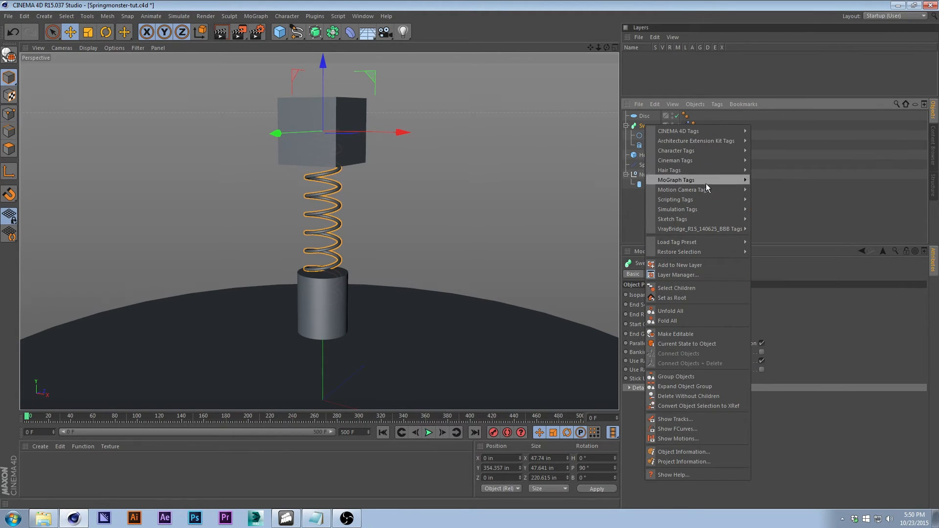
mouse_move(680, 170)
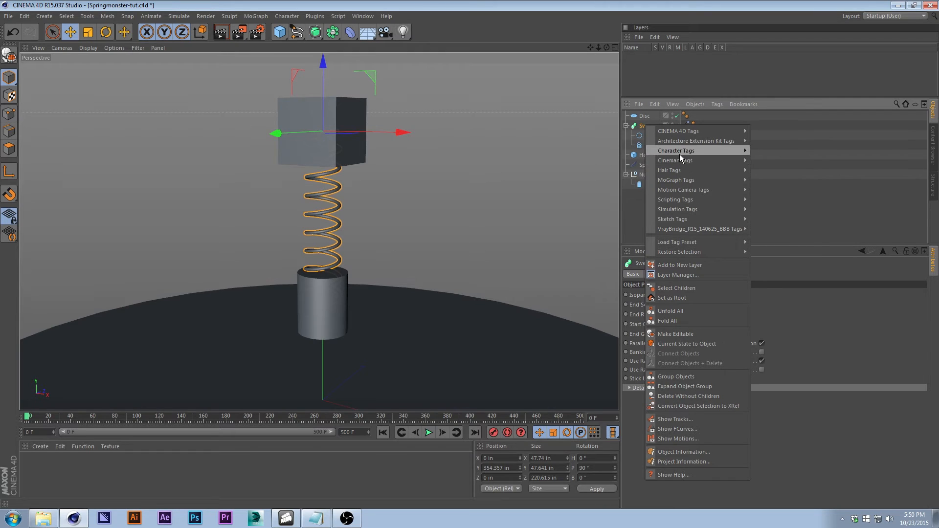
click(790, 152)
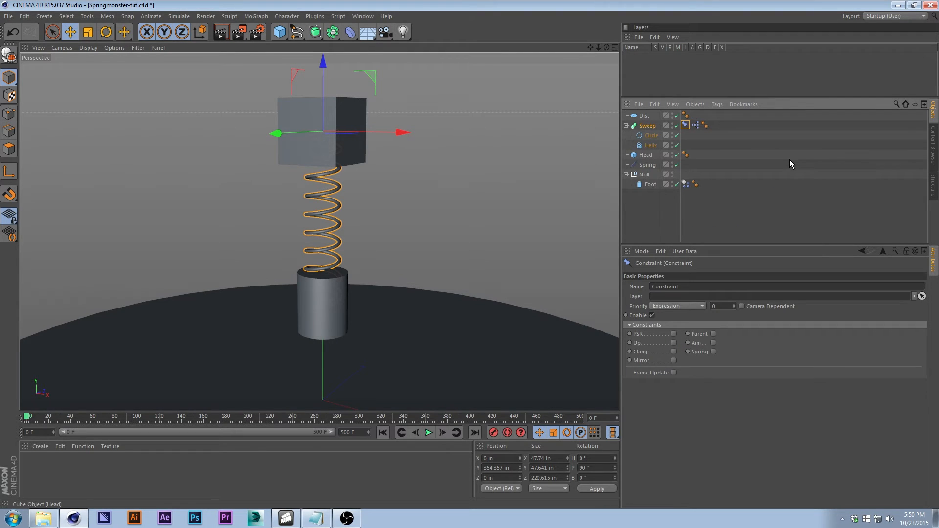
drag(685, 125, 718, 128)
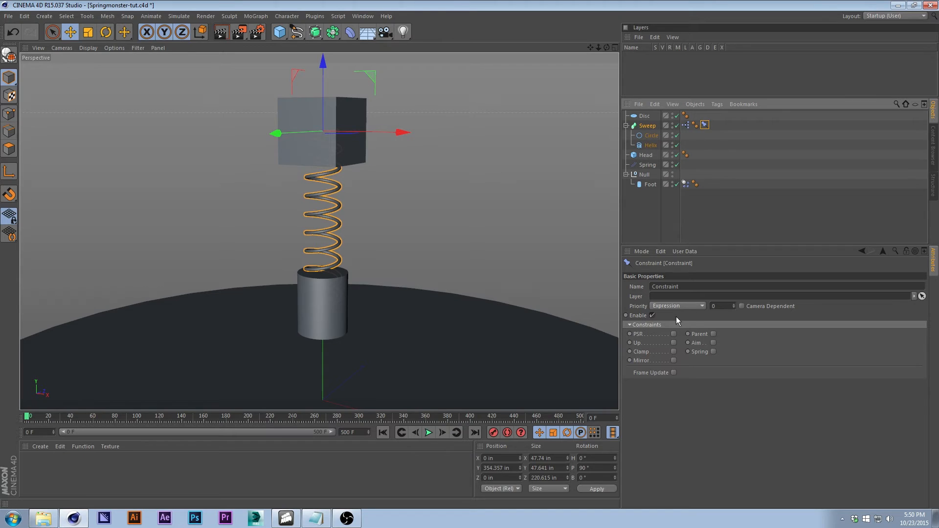
Step: Enable the Parent constraint on the Sweep's Constraint tag with Head as the target, and save the project
click(713, 334)
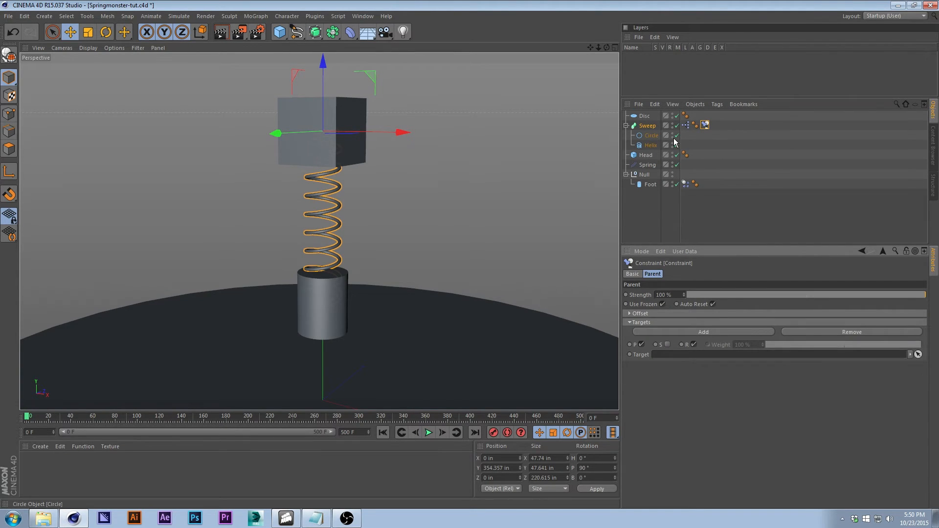
drag(646, 154, 682, 355)
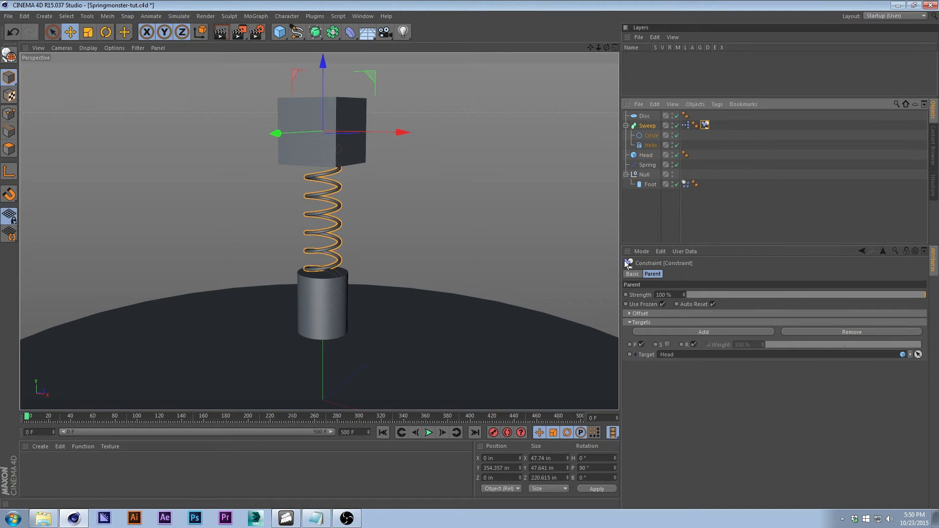
click(477, 92)
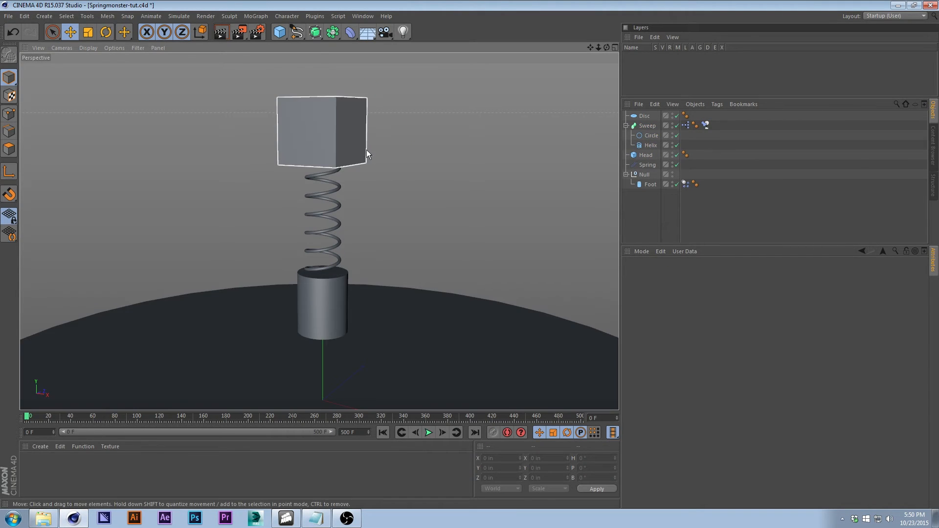
key(ctrl+s)
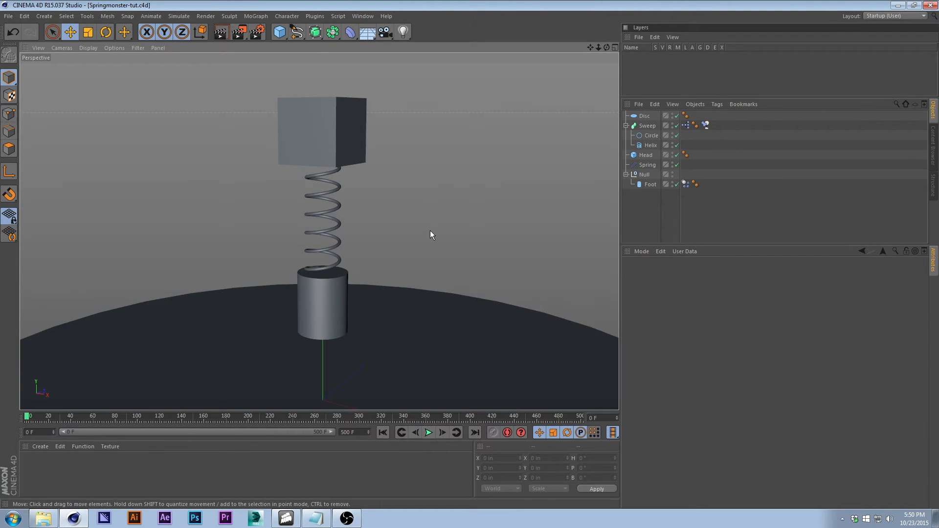
Step: Play the animation, try raising the Head along Y to about 475 in, undo the move, and return to frame 0
click(429, 433)
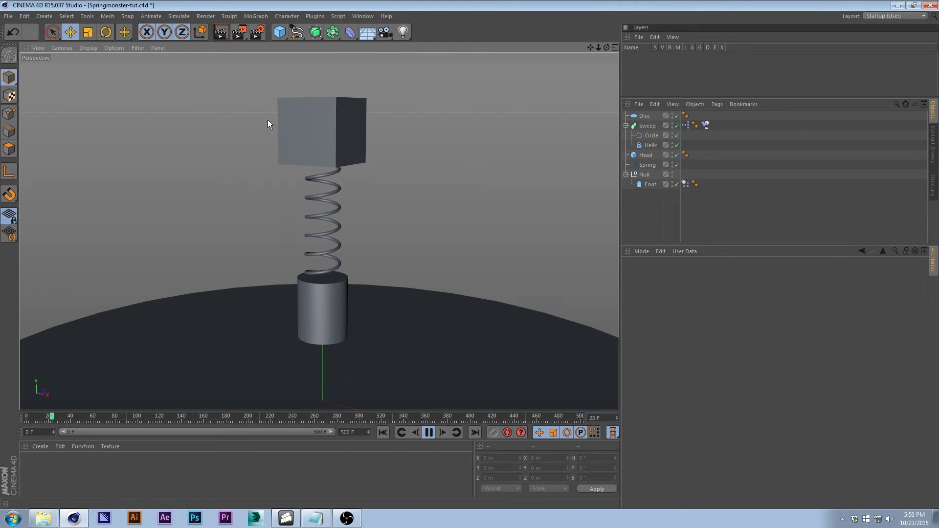
click(319, 118)
drag(319, 70, 319, 11)
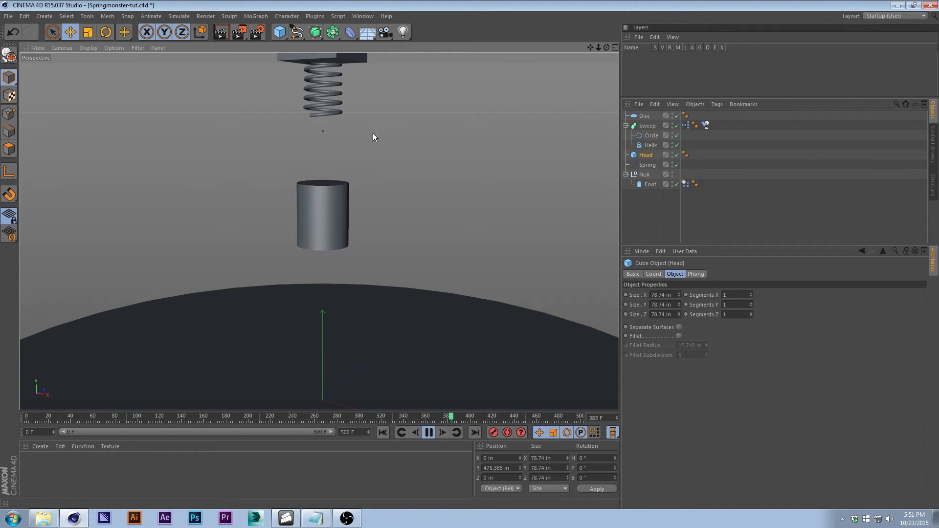
key(ctrl+z)
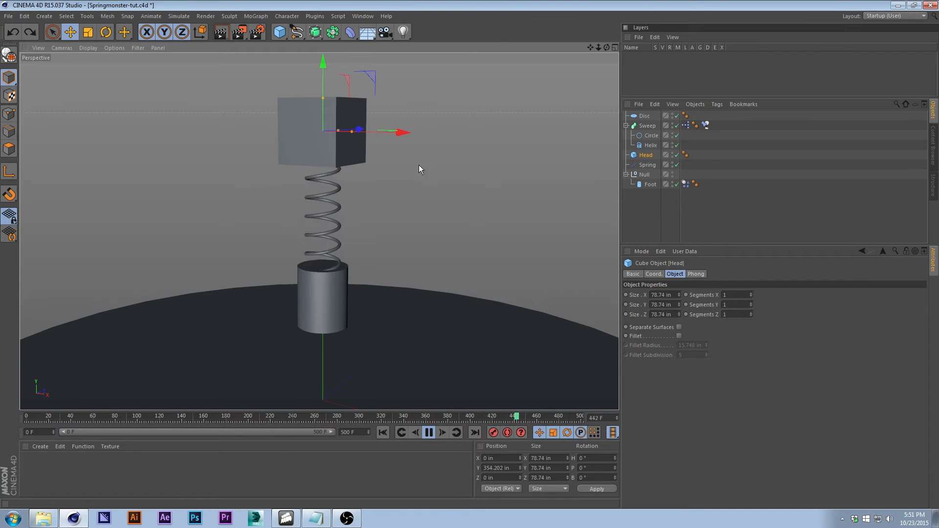
click(429, 433)
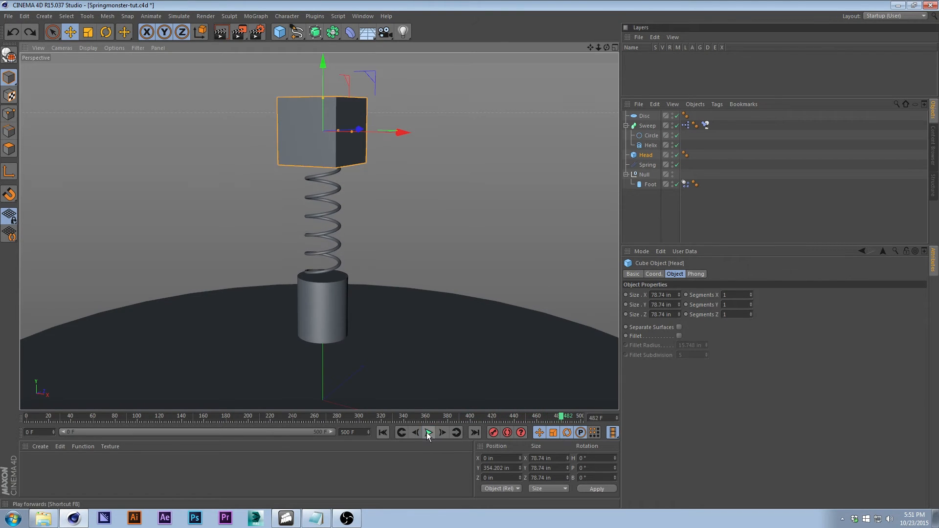
click(382, 432)
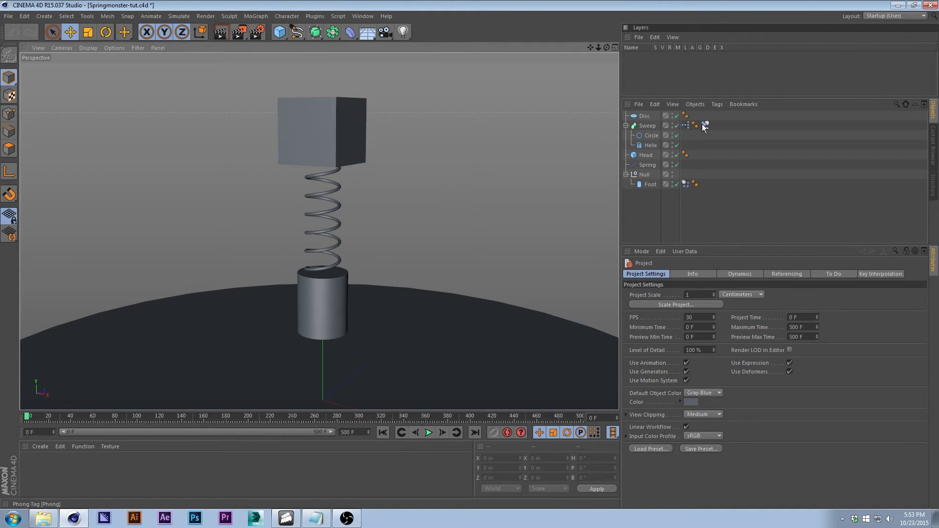
Step: Add a Constraint tag to the Null that holds the Foot
click(645, 174)
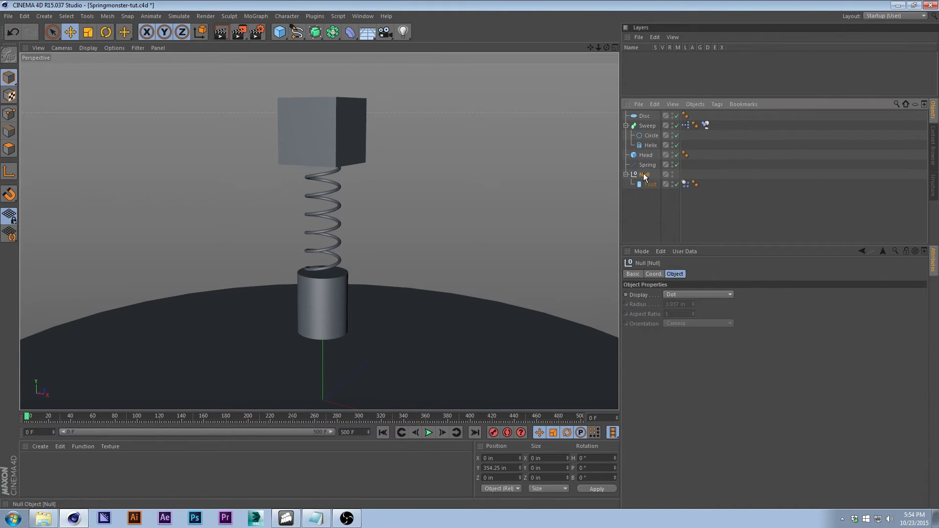
right_click(645, 174)
mouse_move(717, 157)
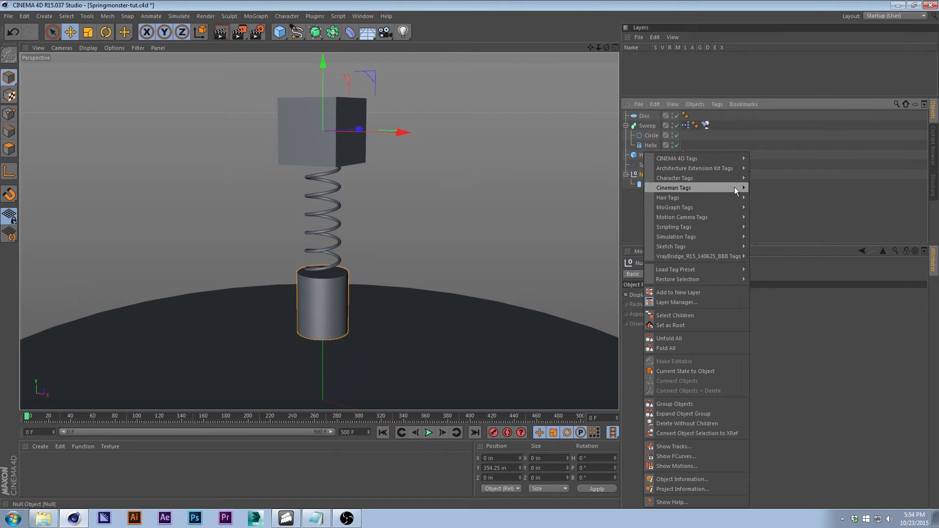
mouse_move(700, 187)
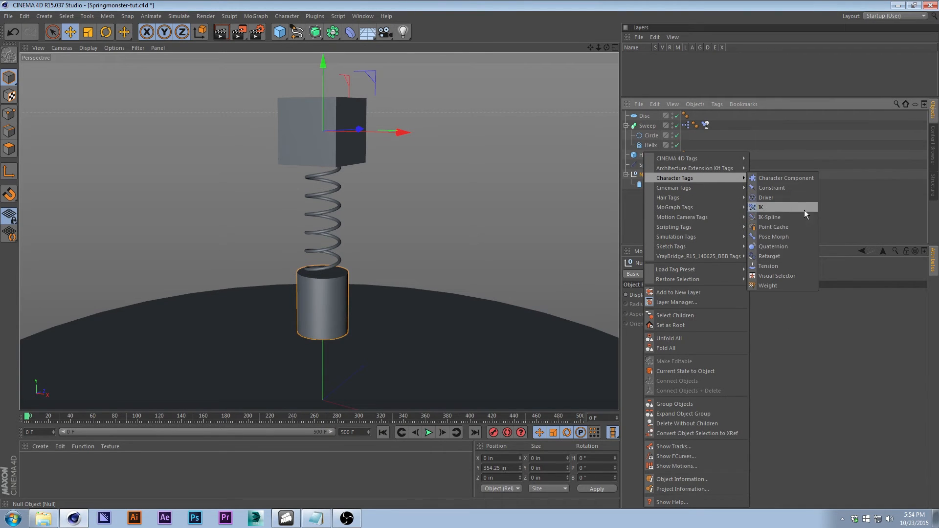
click(786, 192)
Step: Enable the Parent constraint on the Null's Constraint tag, set Head as its target, and deselect everything
click(714, 334)
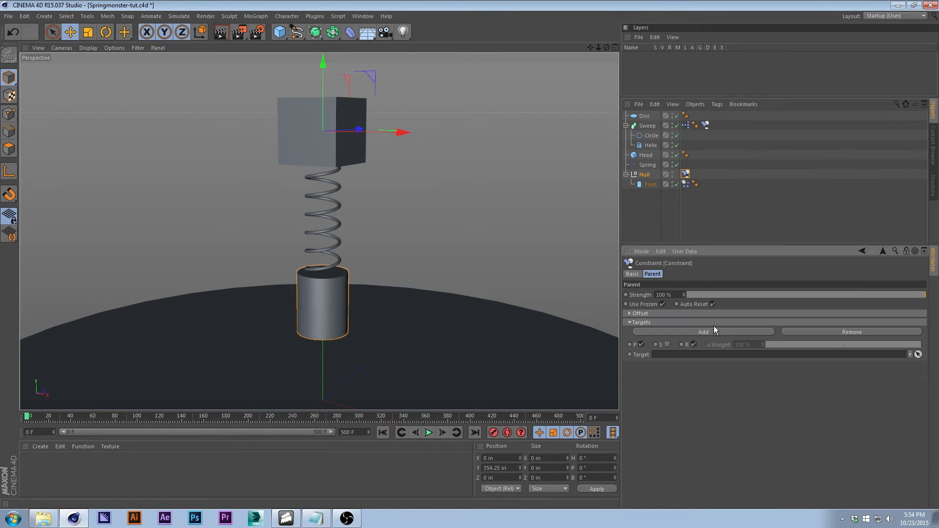
drag(647, 156, 680, 356)
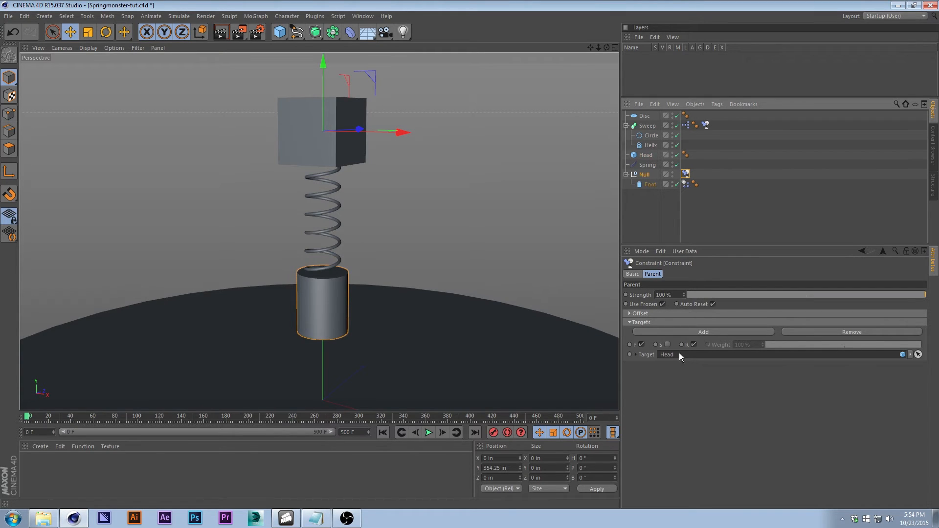
click(477, 160)
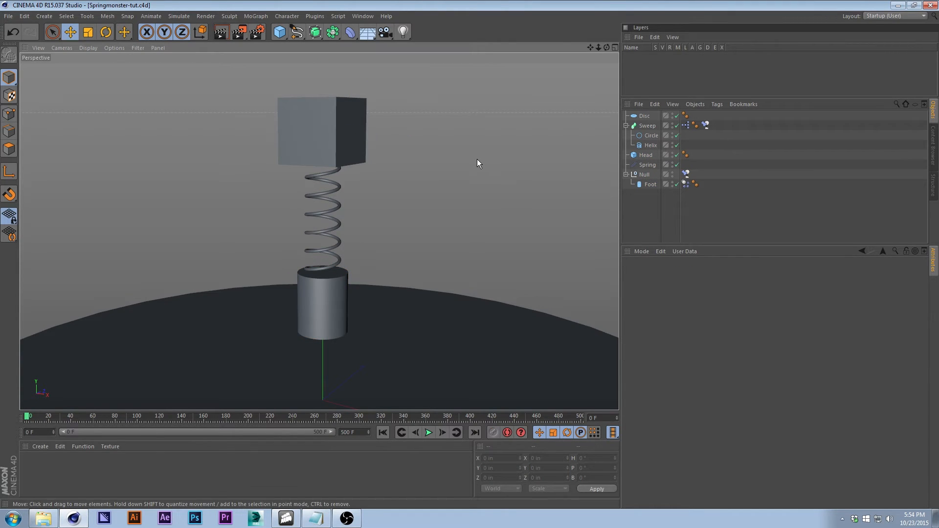
Step: Test the rig during playback by raising the Head about 11 in along Y, undo the move, rewind to frame 0 and deselect everything
click(322, 108)
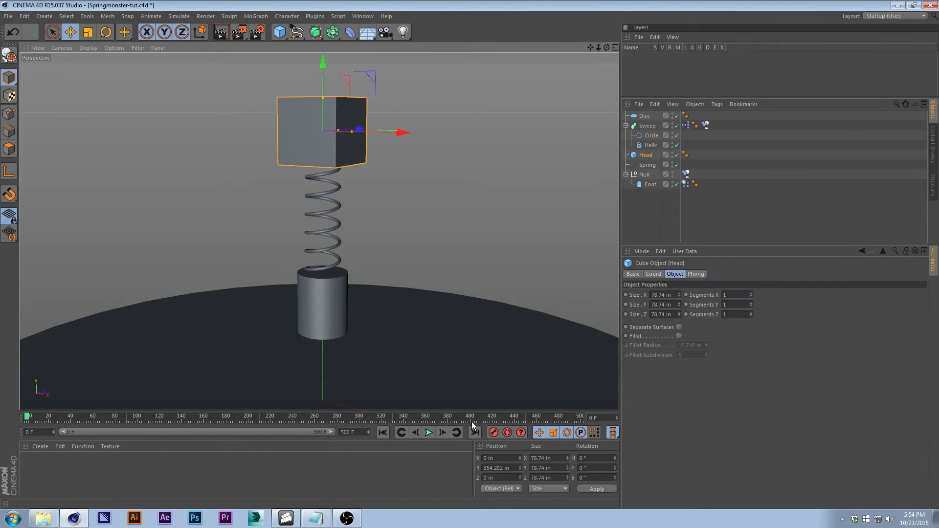
click(428, 433)
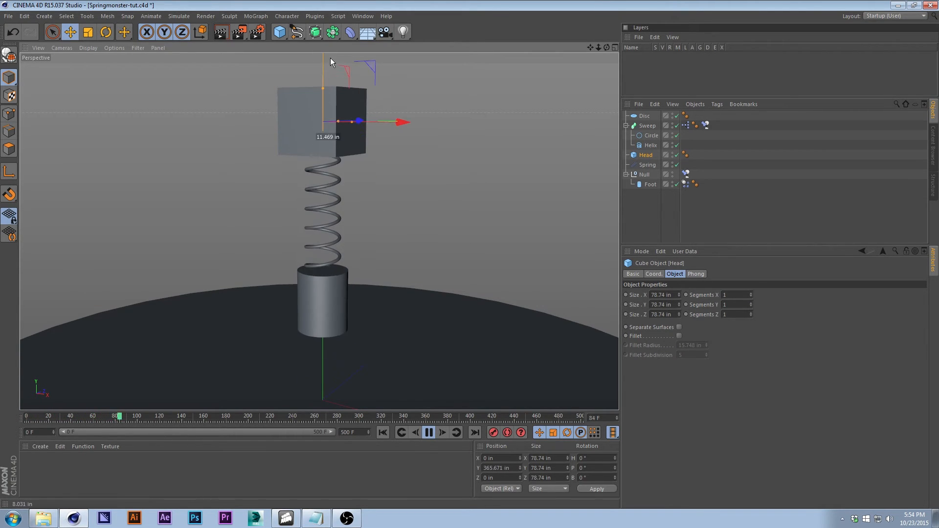
click(430, 432)
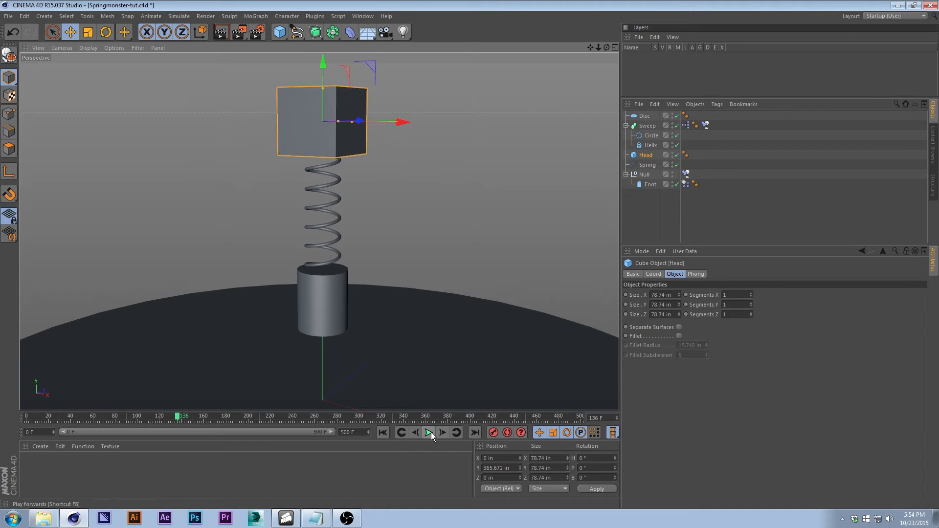
click(383, 432)
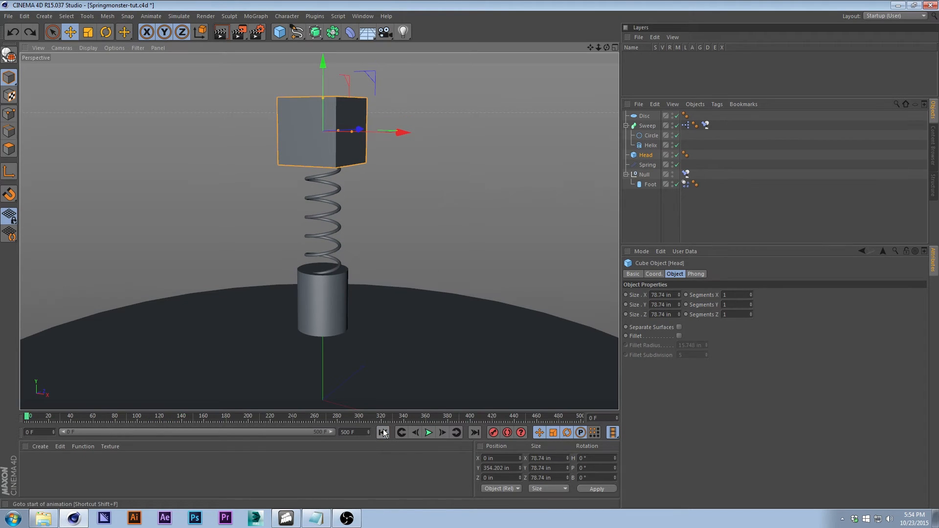
click(467, 202)
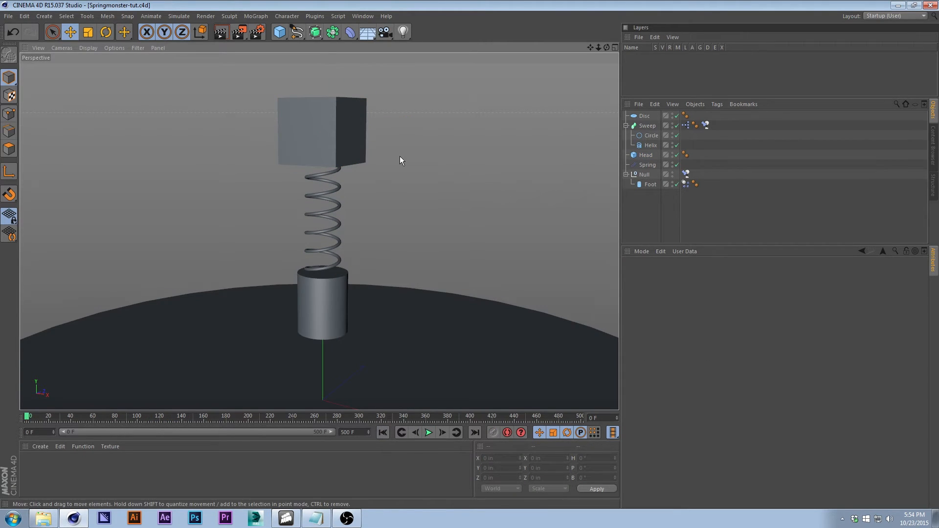
Step: Set the Disc's outer radius to 15000 in
alt+drag(401, 157, 395, 273)
scroll(421, 247, down, 5)
scroll(421, 247, up, 3)
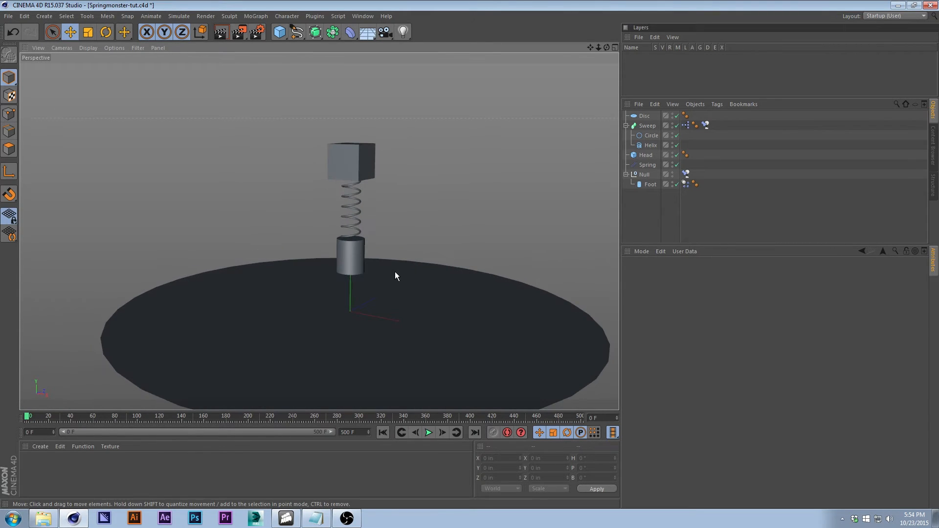
alt+middle_drag(395, 273, 400, 244)
scroll(375, 246, up, 3)
alt+drag(369, 262, 356, 283)
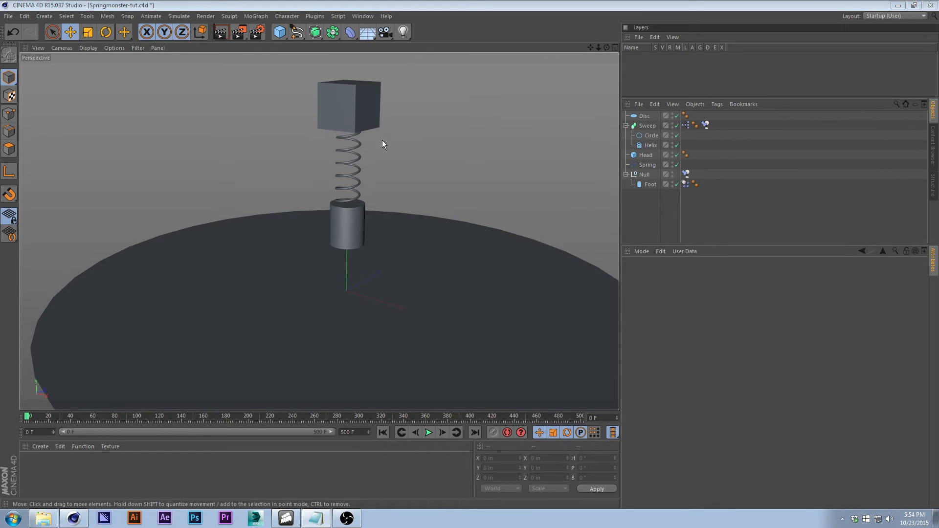
alt+drag(403, 225, 378, 221)
click(459, 242)
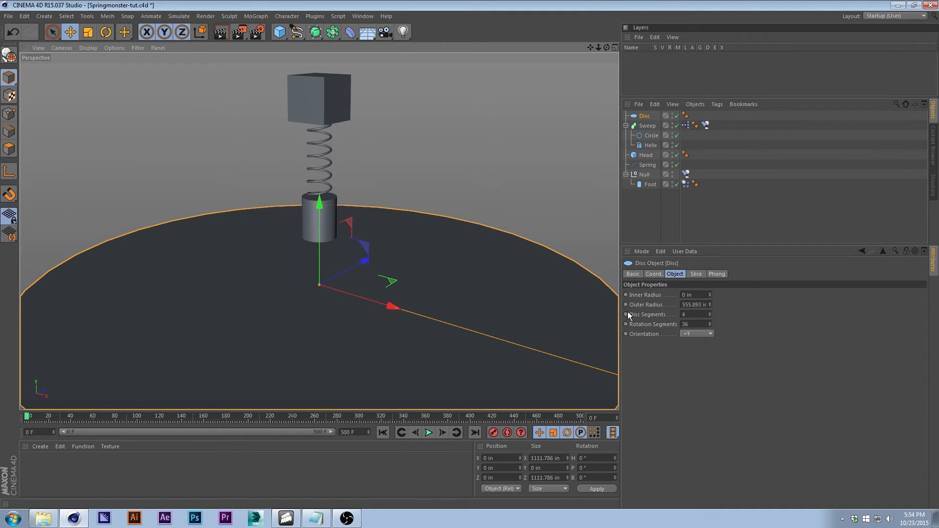
mouse_move(710, 306)
mouse_down()
mouse_move(722, 306)
mouse_move(703, 304)
mouse_up()
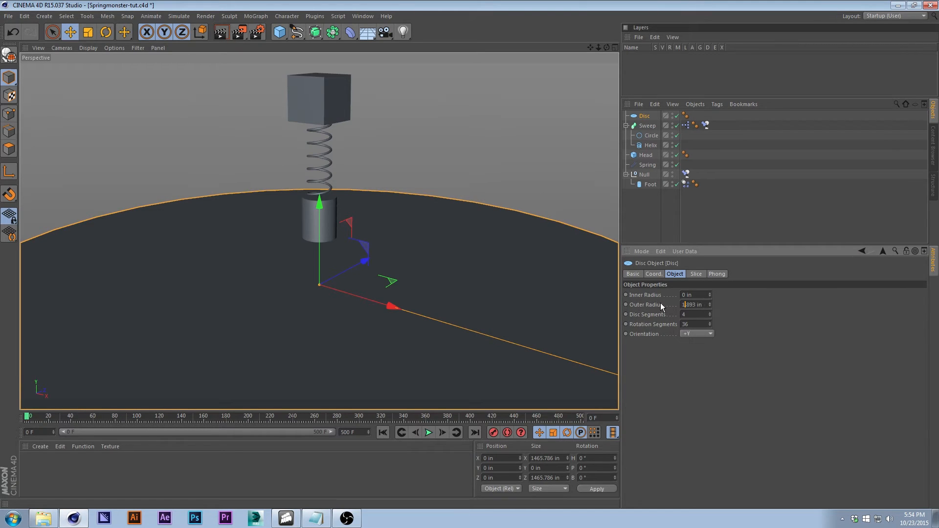
text(15000)
drag(704, 304, 664, 303)
text(18in)
key(Return)
scroll(438, 179, down, 6)
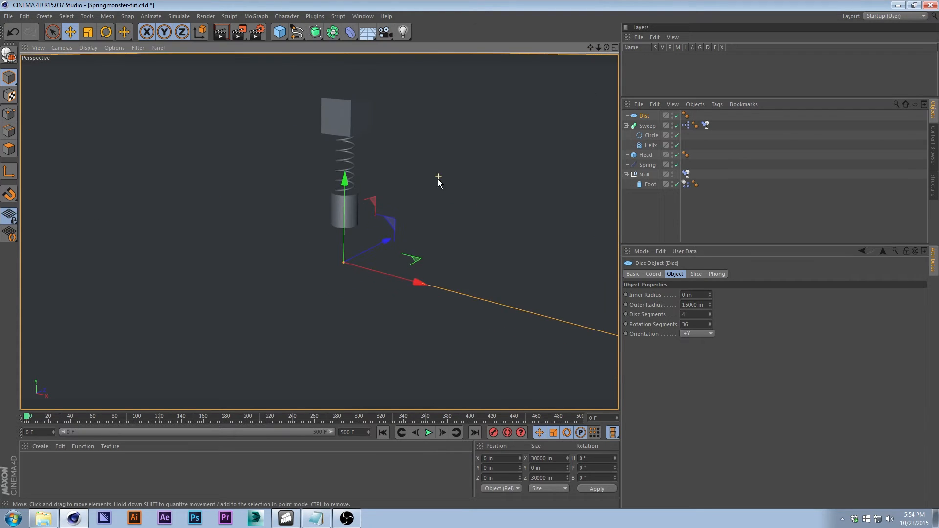
scroll(412, 223, up, 6)
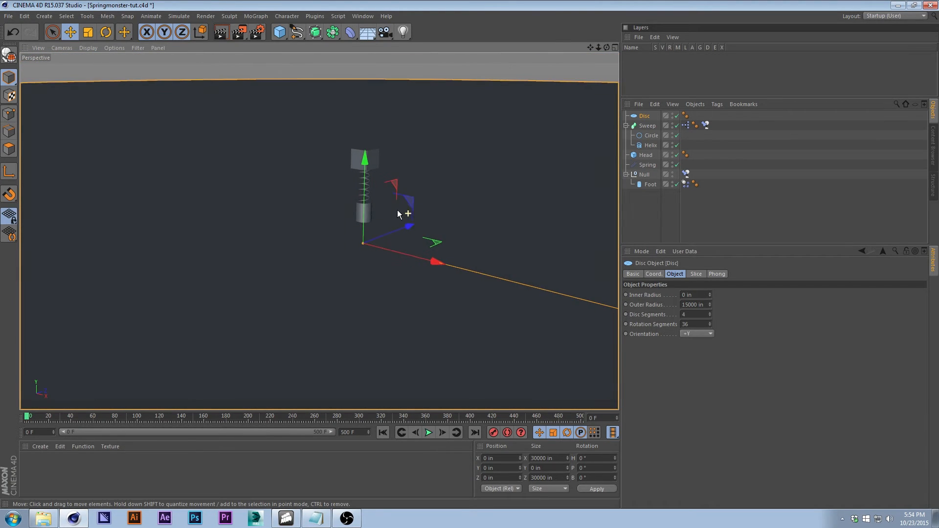
Step: Move the Disc to the end of the object hierarchy, and collapse the Null and Sweep groups
drag(644, 116, 643, 202)
click(626, 164)
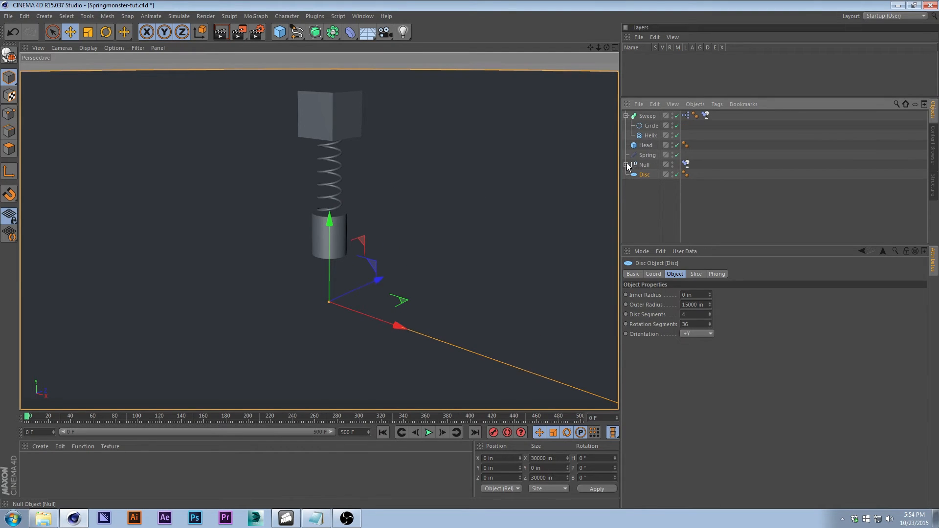
click(626, 116)
click(632, 163)
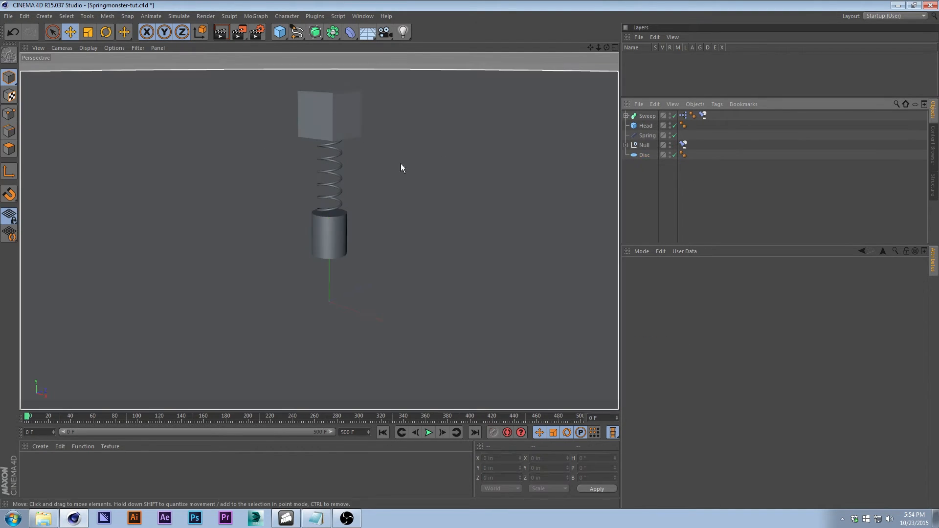
Step: Save the changes to the Springmonster-tut.c4d project
alt+middle_drag(401, 164, 411, 214)
alt+right_drag(411, 209, 398, 213)
alt+drag(399, 214, 370, 172)
alt+middle_drag(455, 135, 448, 152)
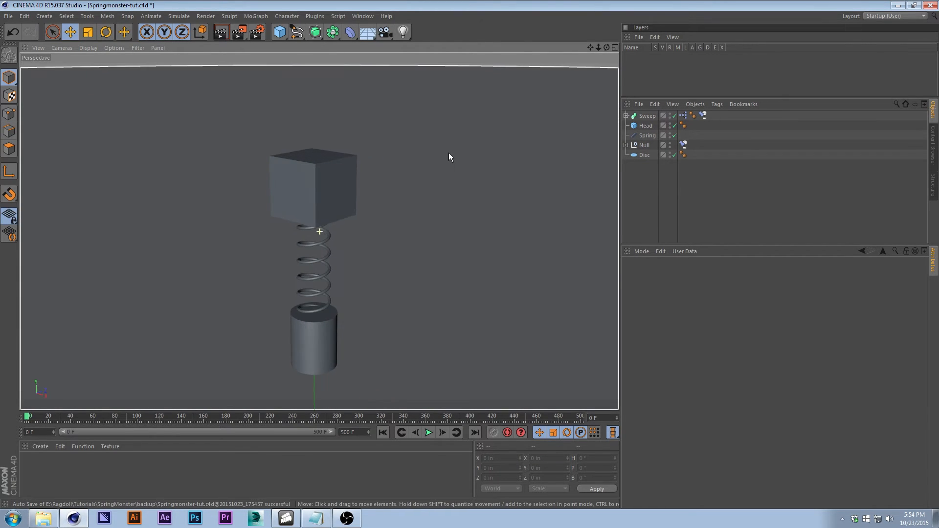
alt+drag(399, 168, 403, 154)
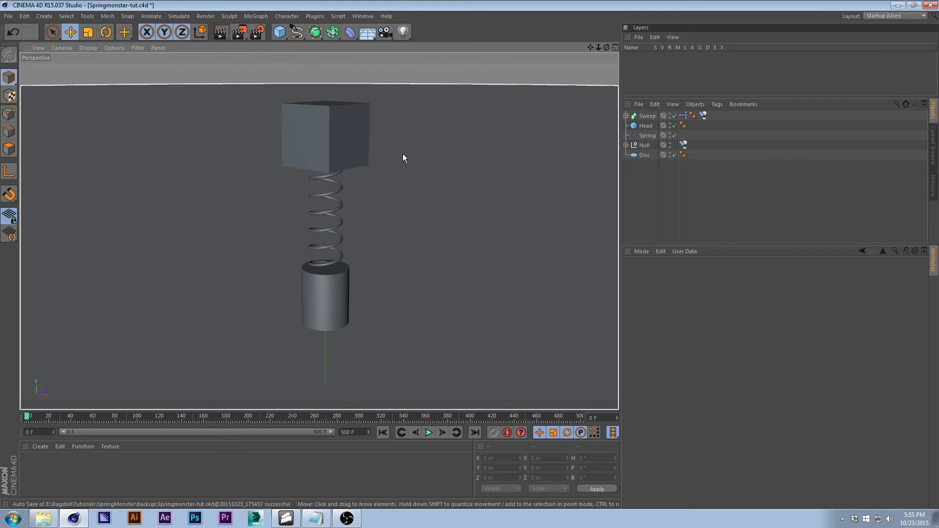
key(ctrl+s)
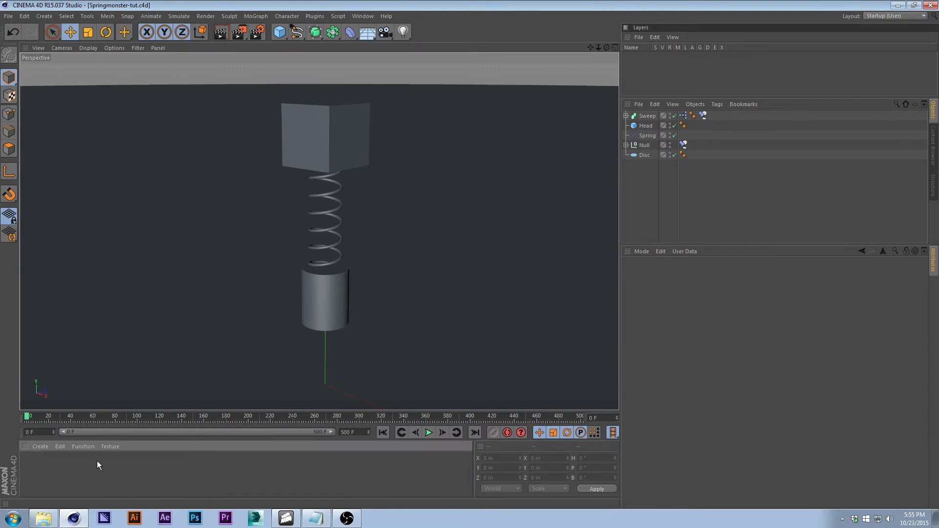
Step: Create a new material and set its color to dark grey, RGB 67, 67, 67
double_click(97, 461)
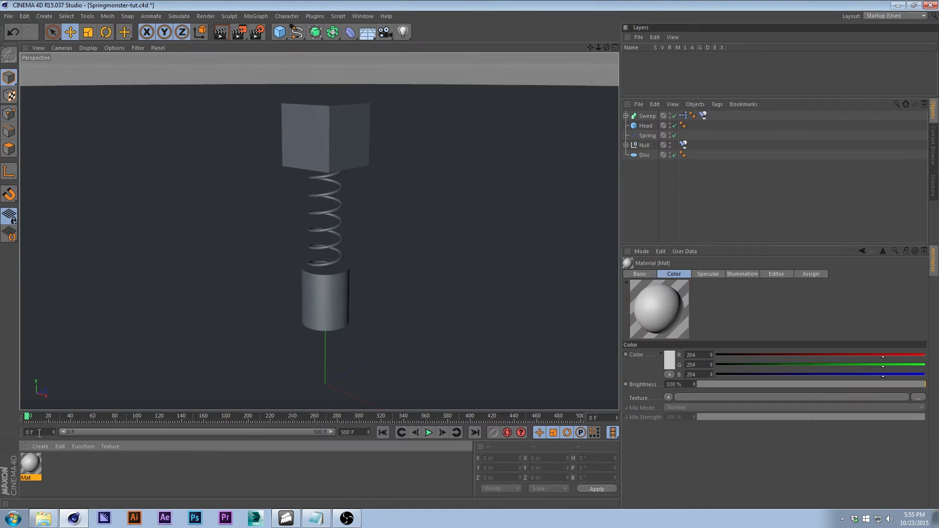
double_click(34, 460)
drag(282, 72, 535, 180)
click(519, 244)
click(599, 180)
click(586, 224)
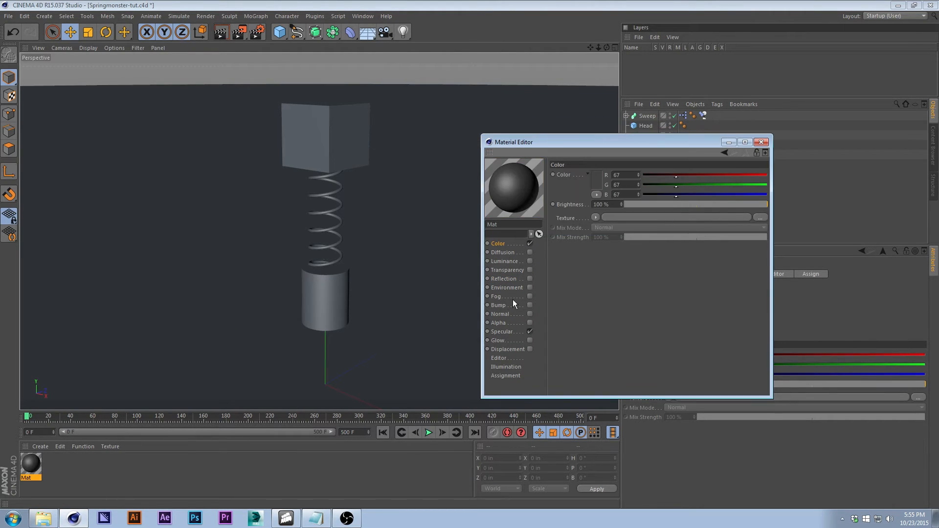
Step: Enable Reflection on the material with a Fresnel texture at 50% mix strength
click(530, 279)
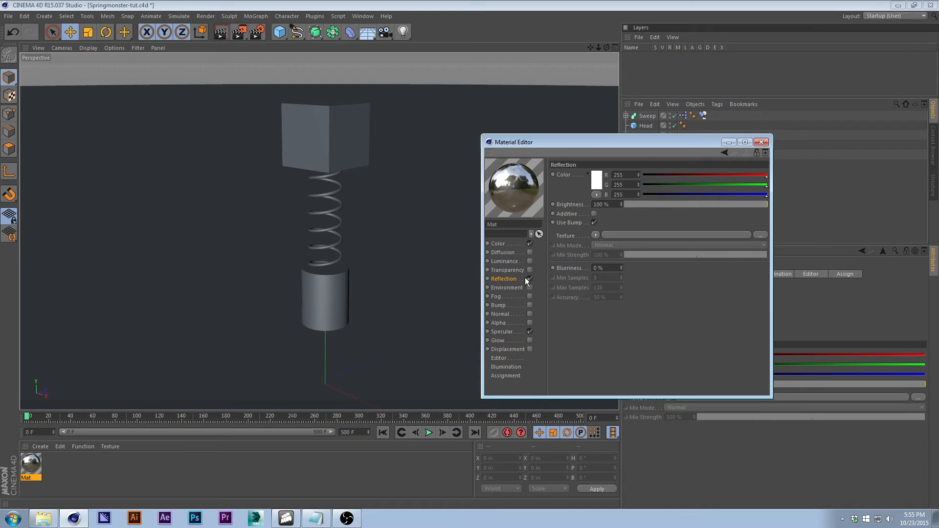
click(593, 235)
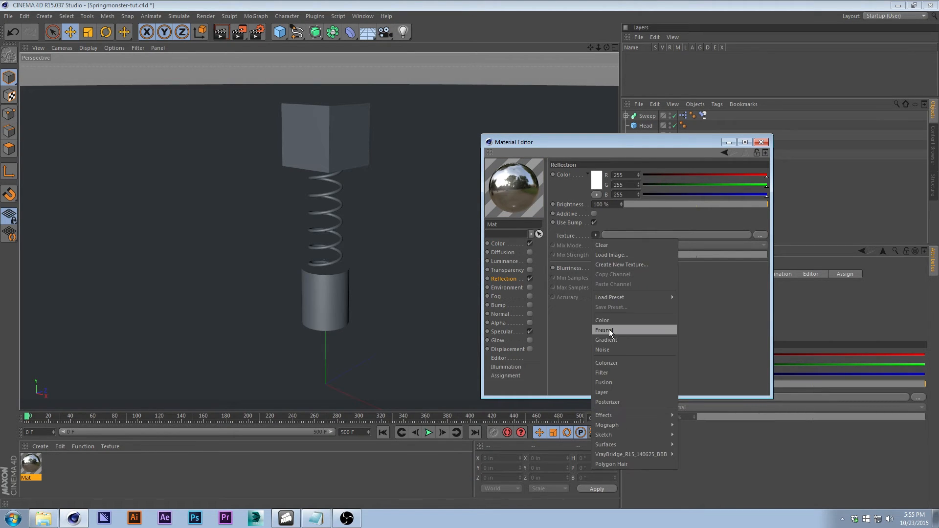
click(609, 329)
click(613, 282)
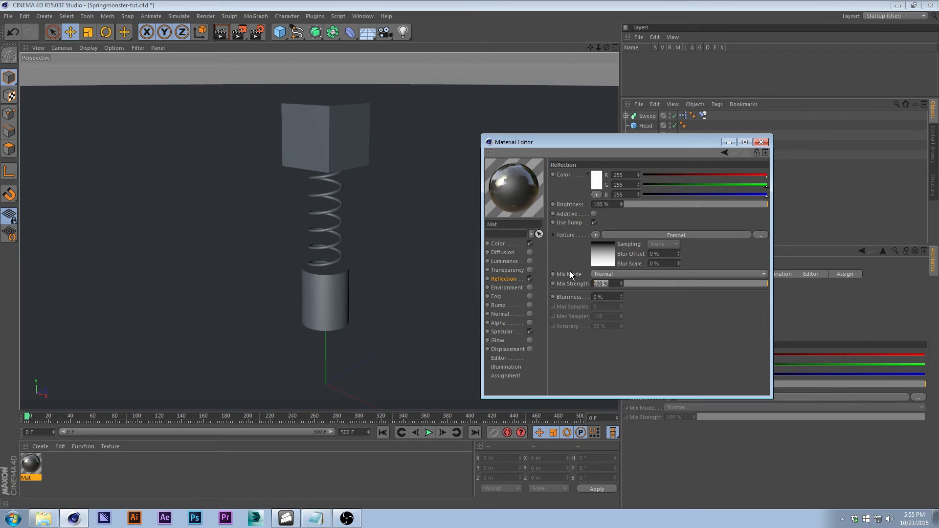
text(50)
key(Return)
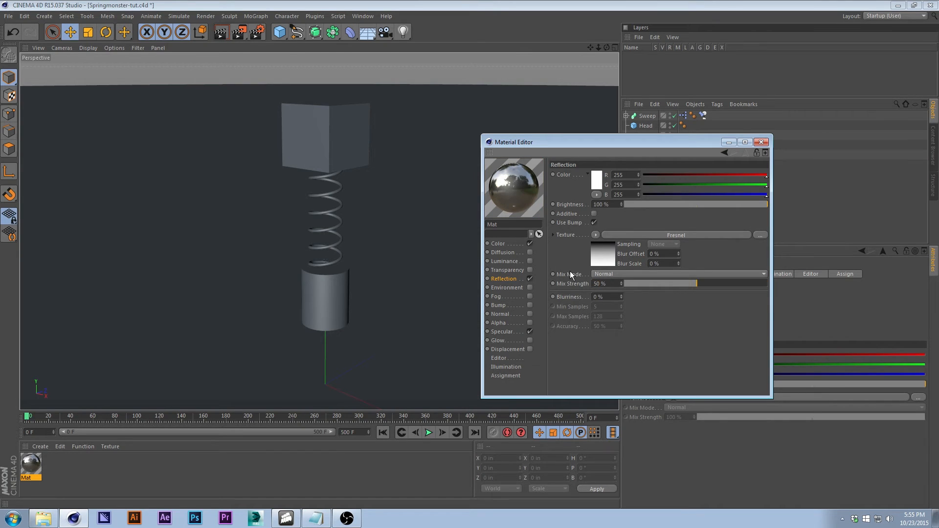
Step: Set the material's reflection color to black, RGB 0, 0, 0, and apply the material to the Disc
click(595, 188)
click(595, 186)
click(588, 224)
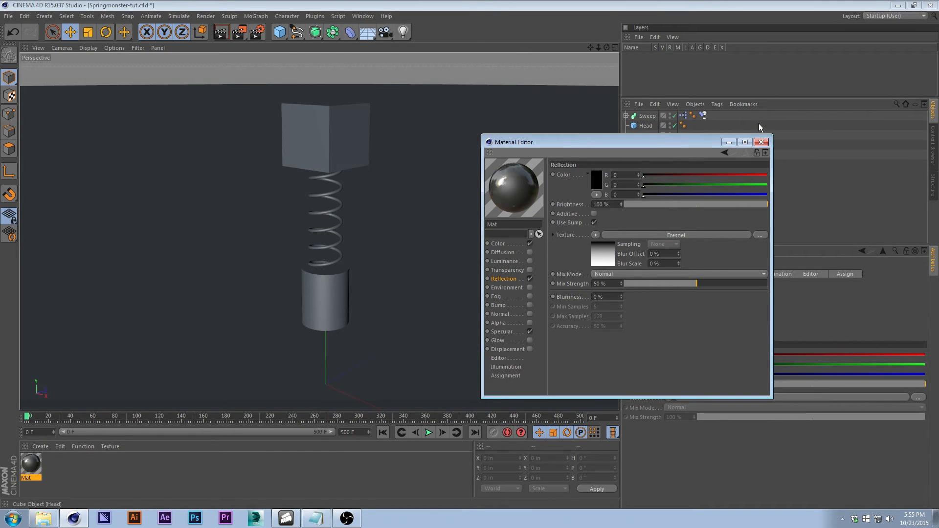
click(762, 142)
click(327, 222)
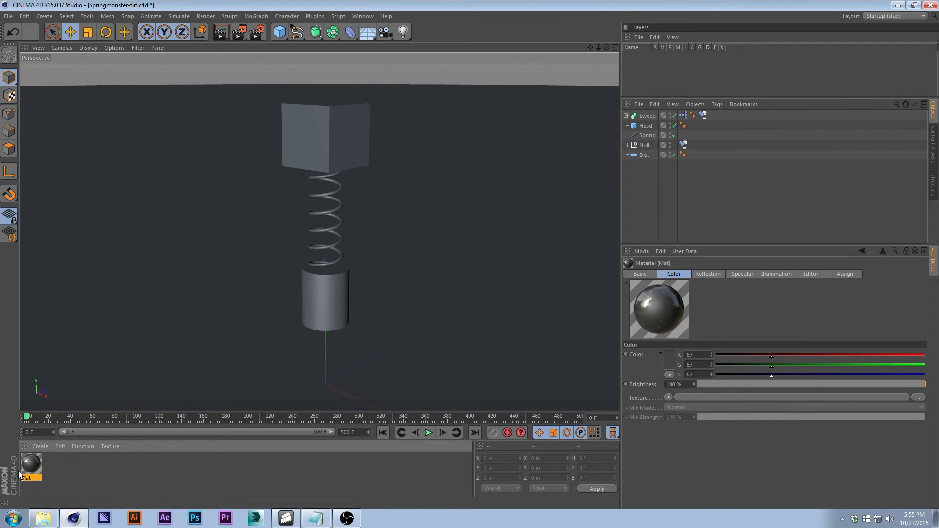
drag(30, 465, 139, 118)
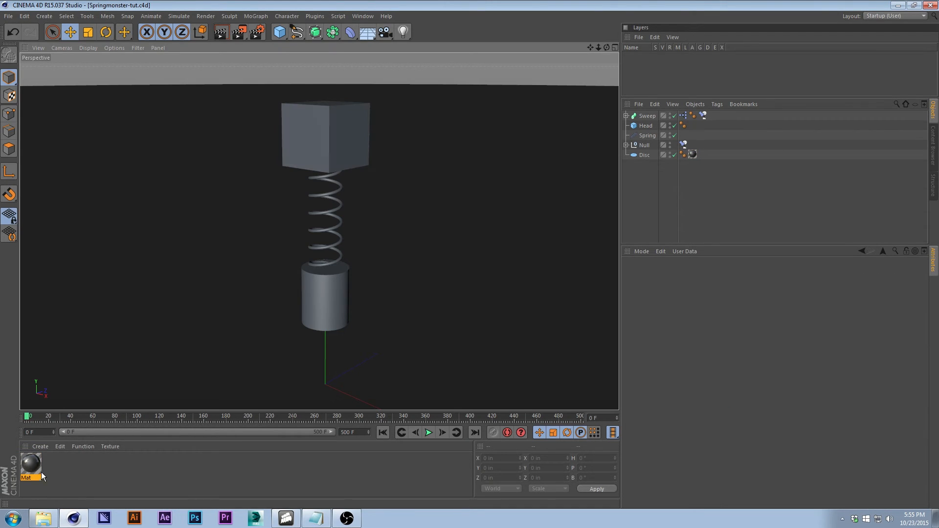
Step: Duplicate the dark grey material as Red and apply the copy to the Sweep
double_click(68, 466)
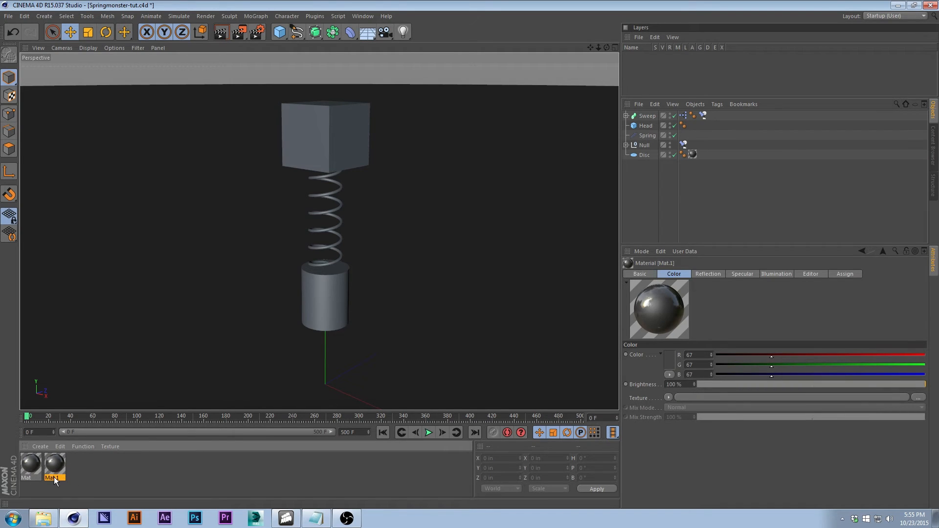
double_click(54, 477)
text(Red)
key(Return)
drag(54, 461, 651, 116)
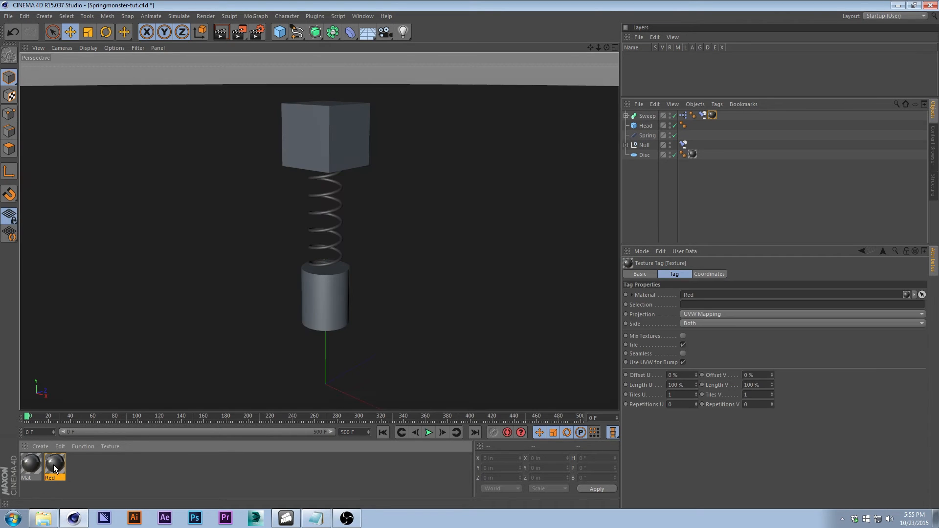
Step: Set the Red material's color to pure red, RGB 255, 0, 0, and close the Material Editor
double_click(54, 468)
drag(280, 72, 563, 118)
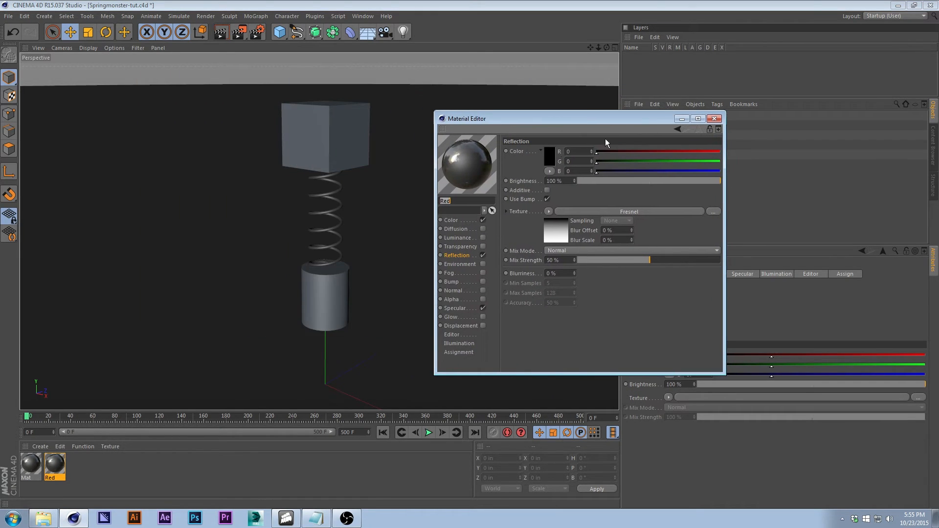
click(461, 221)
click(552, 155)
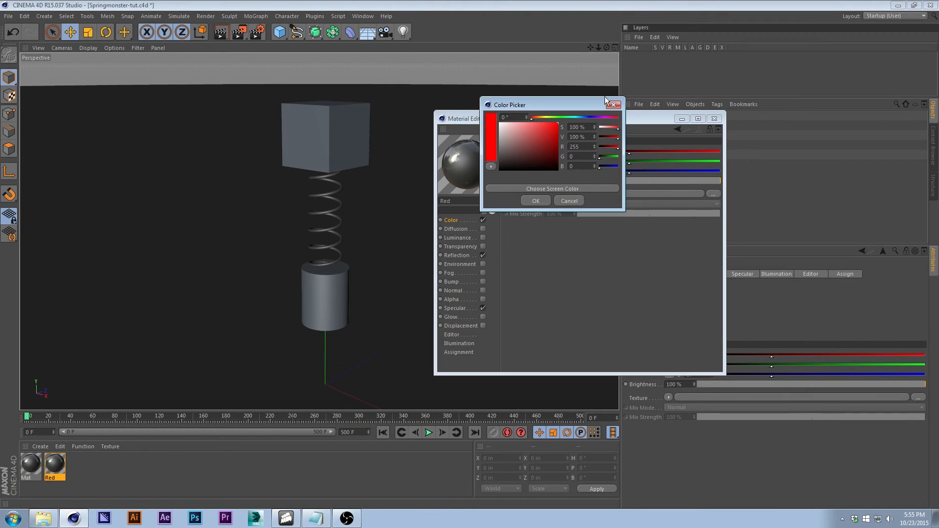
click(547, 200)
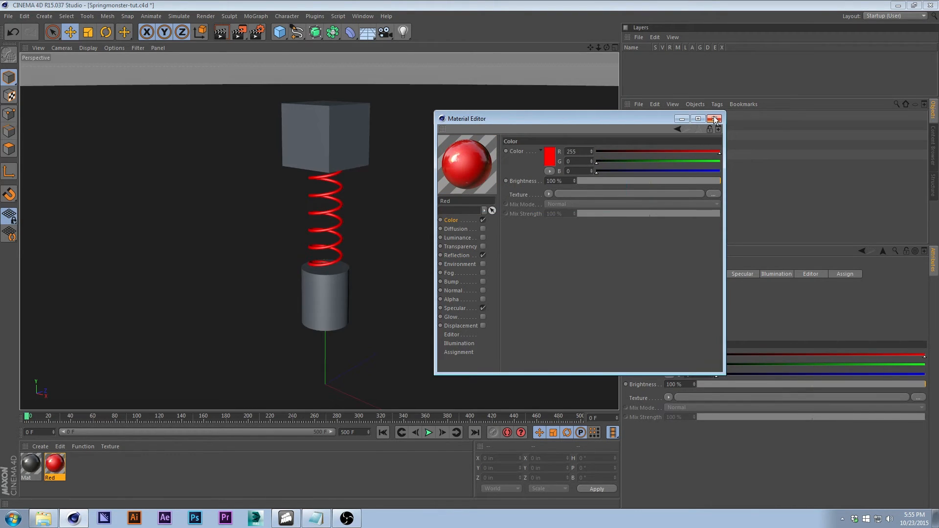
click(714, 118)
Step: Duplicate the Red material under the name Foot, and select the Head cube
click(39, 471)
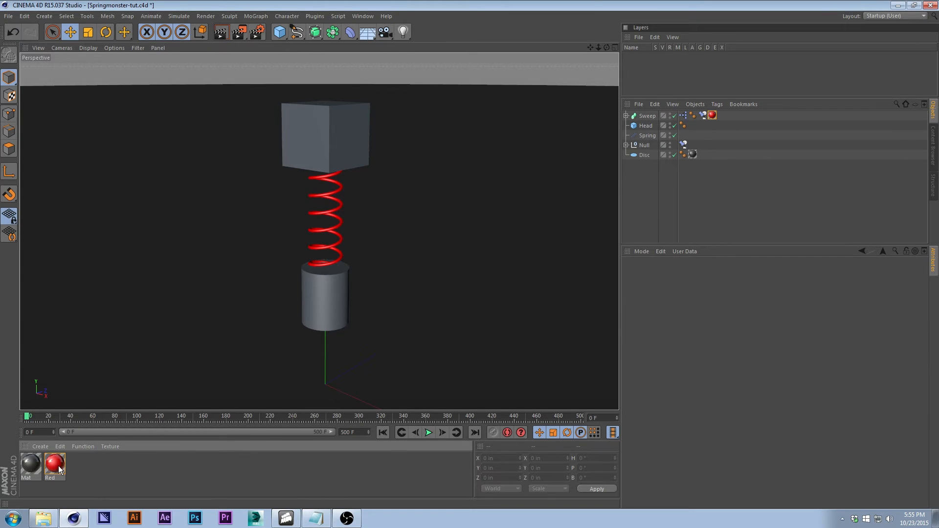
ctrl+drag(54, 466, 71, 471)
double_click(75, 478)
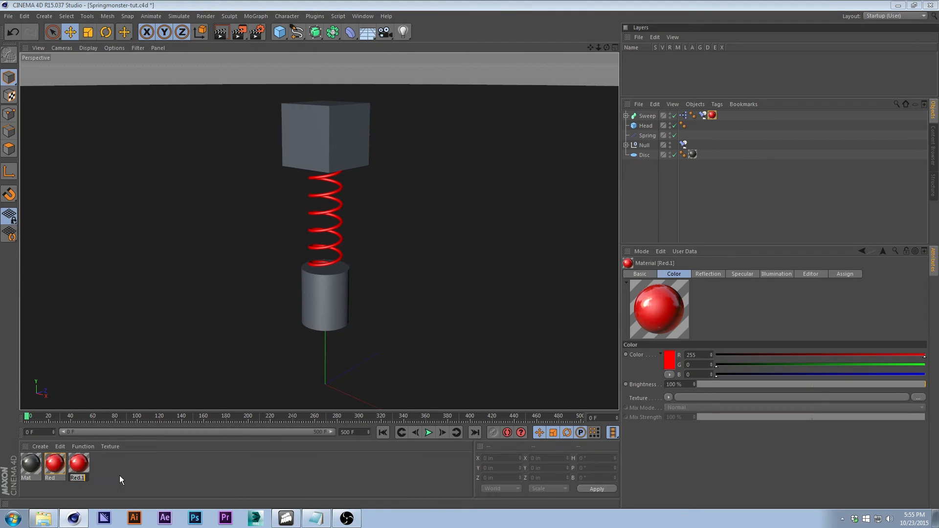
text(Foot)
key(Return)
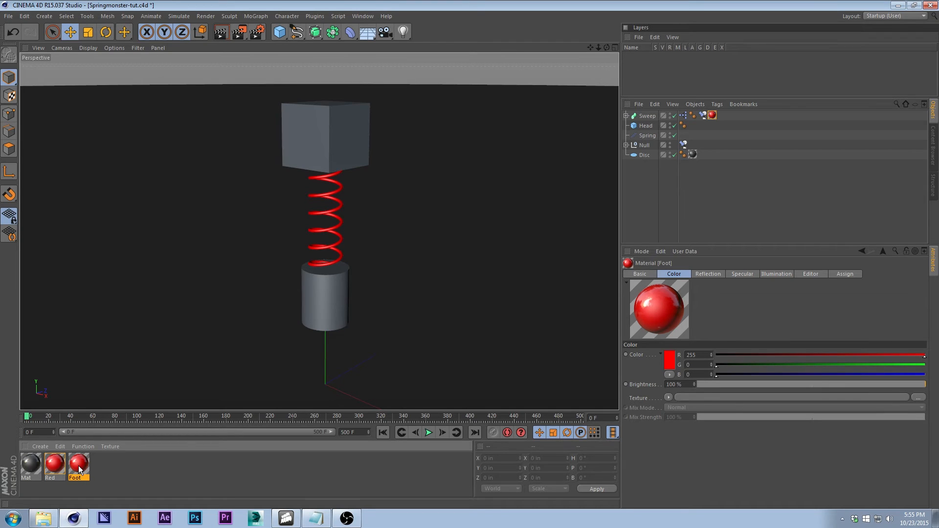
drag(79, 466, 321, 281)
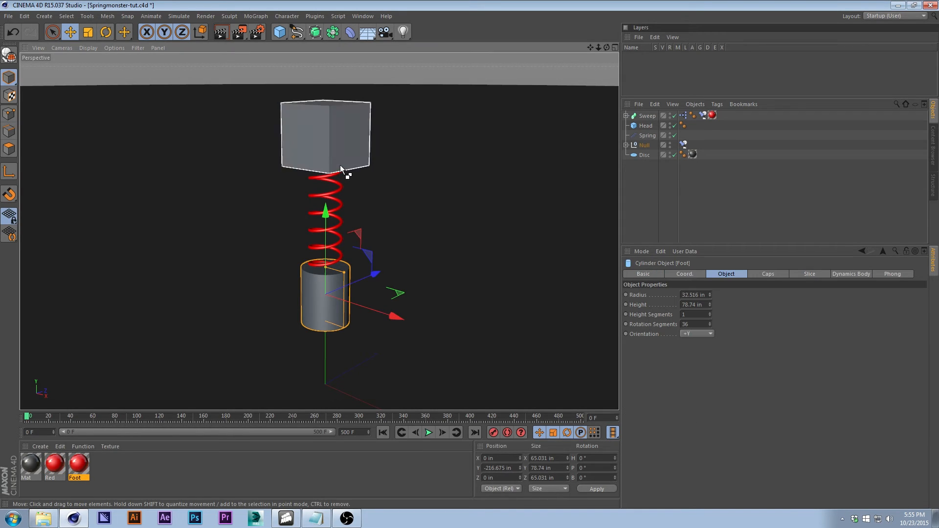
click(354, 123)
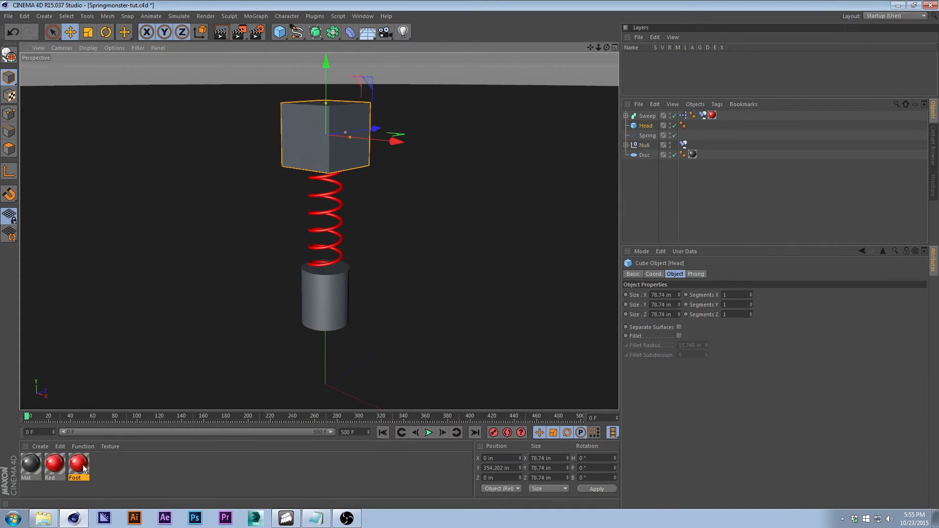
Step: Apply the Foot material to the Head cube and to the Foot cylinder inside the Null
drag(83, 465, 649, 157)
key(ctrl+z)
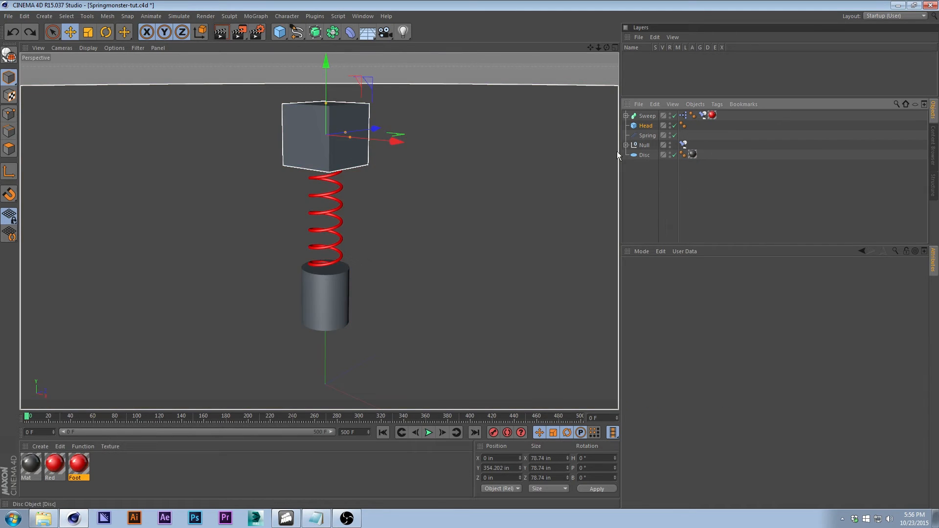
drag(78, 465, 577, 227)
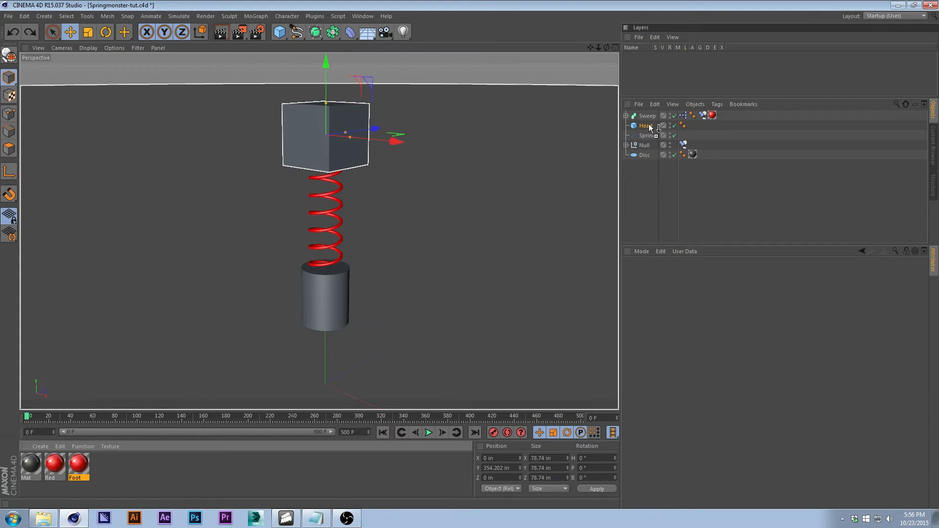
drag(648, 124, 650, 126)
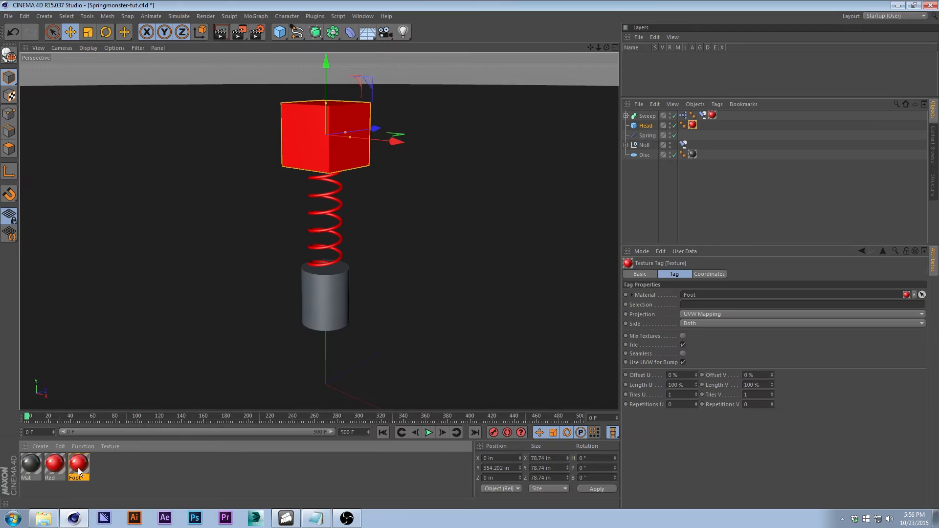
drag(78, 468, 703, 154)
click(627, 145)
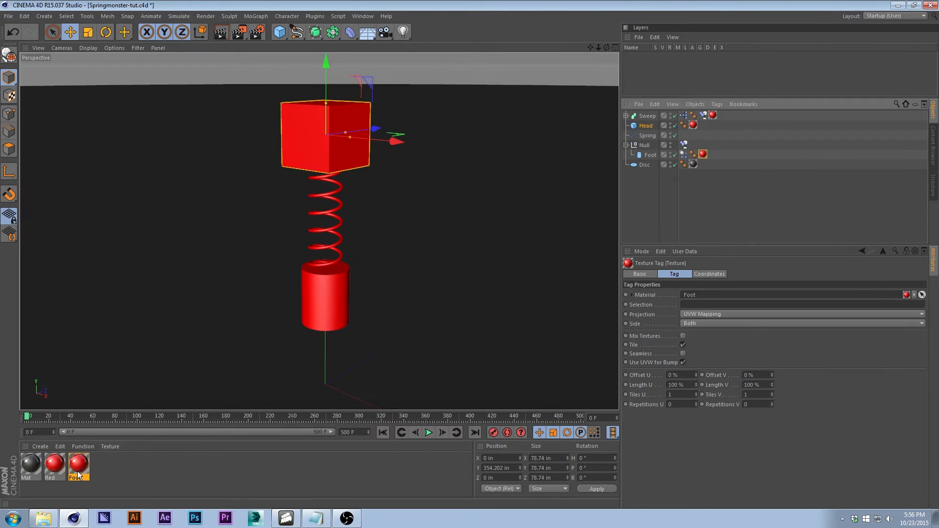
Step: Set the Foot material's color to black, RGB 0, 0, 0
double_click(78, 468)
drag(250, 69, 525, 114)
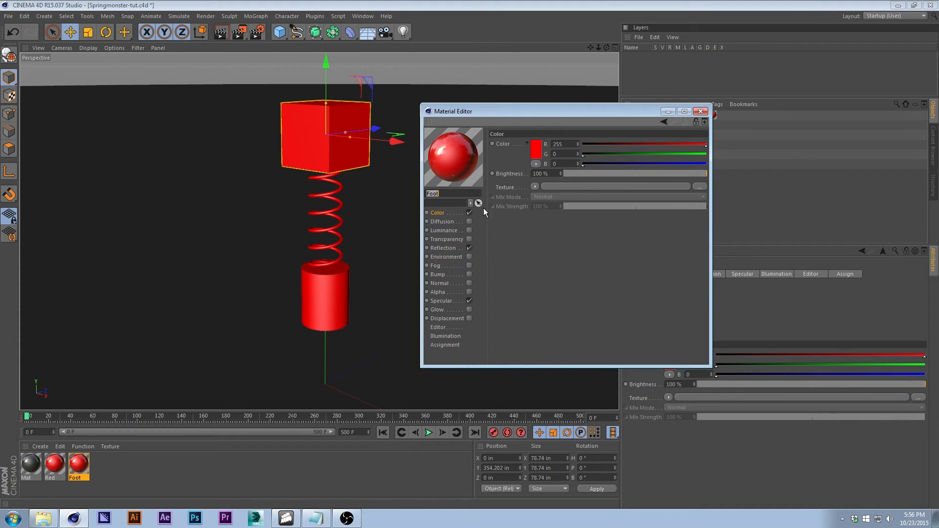
click(530, 152)
click(498, 157)
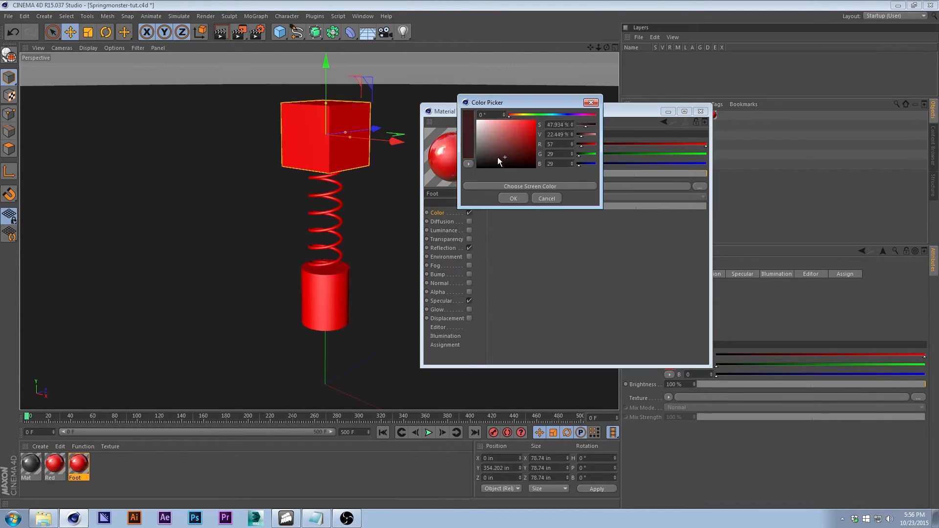
click(539, 201)
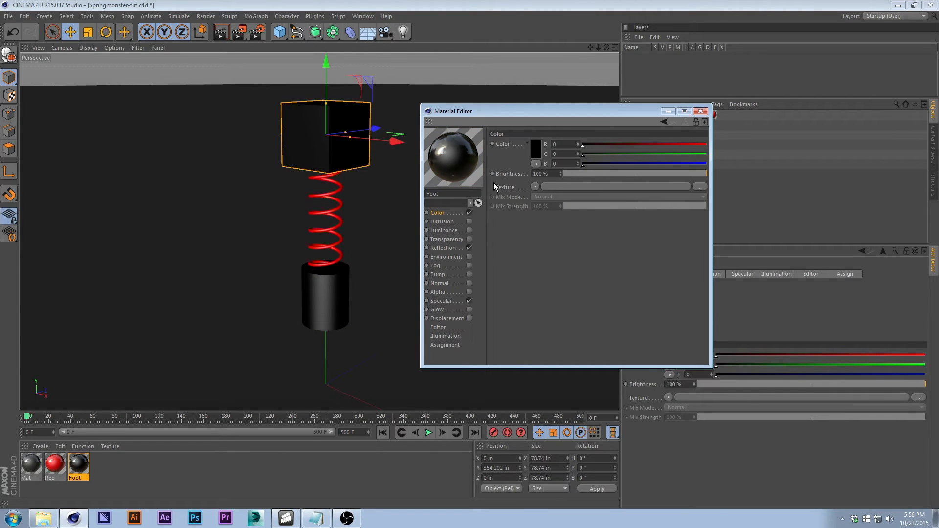
Step: Set the Foot material's reflection mix strength to 75% and close the Material Editor
click(444, 248)
click(538, 252)
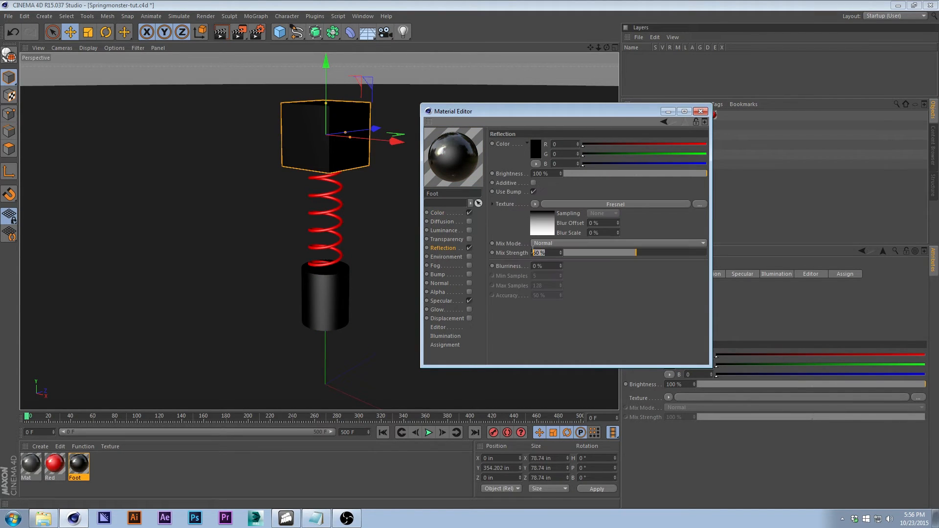
text(75)
key(Return)
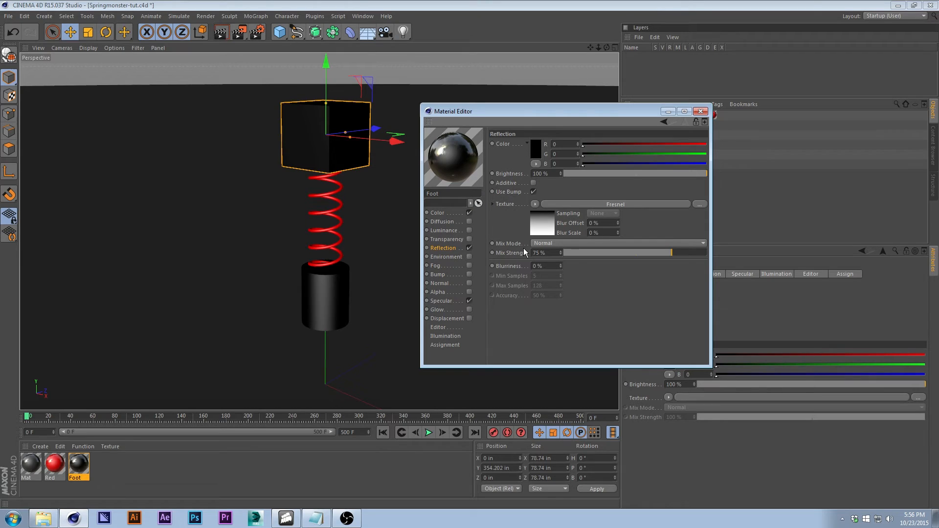
click(701, 111)
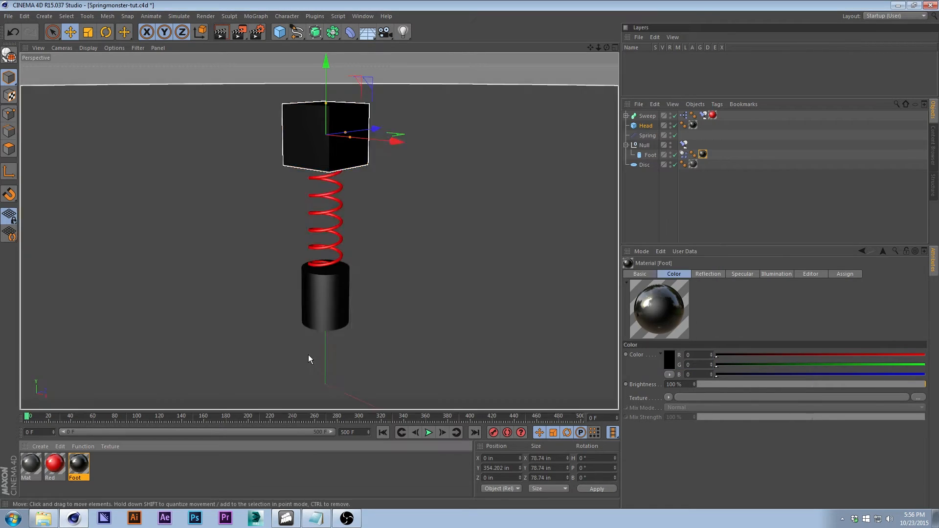
Step: Duplicate the Foot material under the name face, apply the copy to the Head, and reselect the Head
ctrl+drag(79, 464, 119, 470)
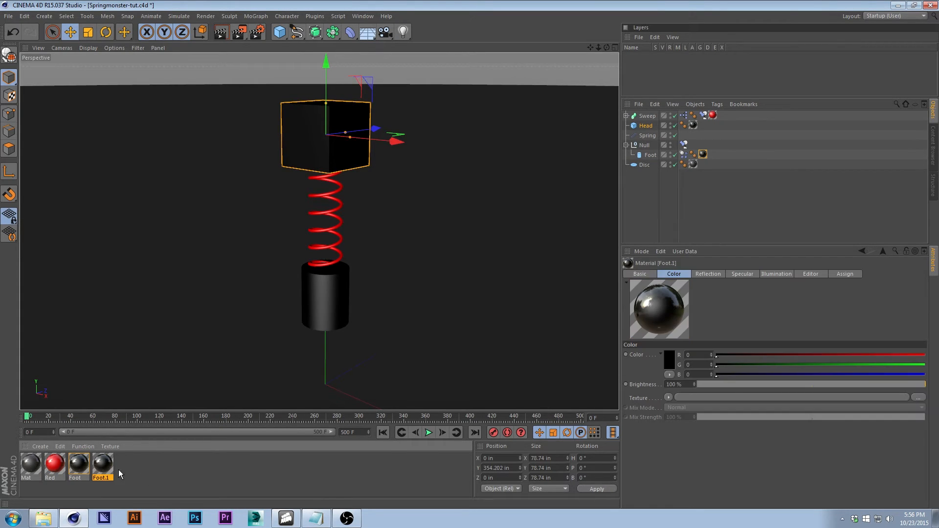
text(face)
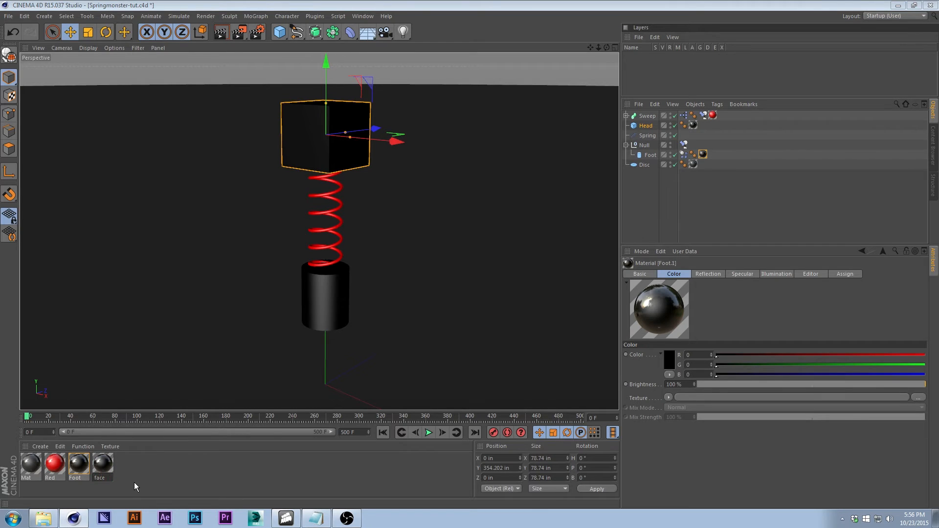
key(Return)
drag(100, 465, 658, 126)
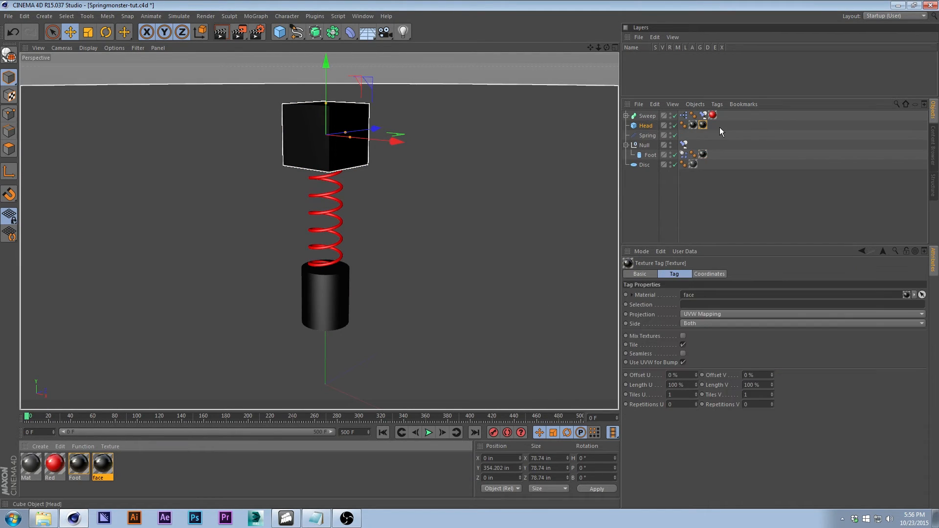
click(719, 125)
click(647, 125)
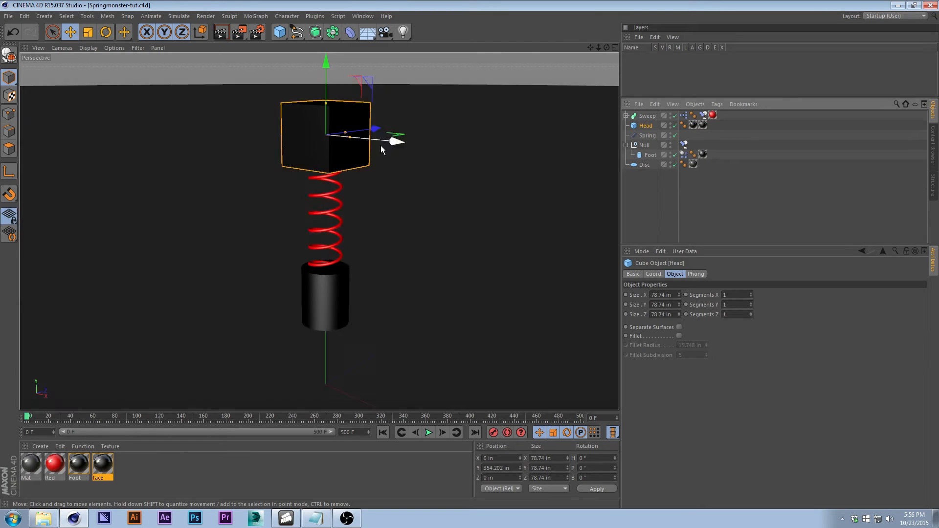
Step: Load face.jpg as the color texture of the face material and close the Material Editor
alt+drag(382, 149, 321, 175)
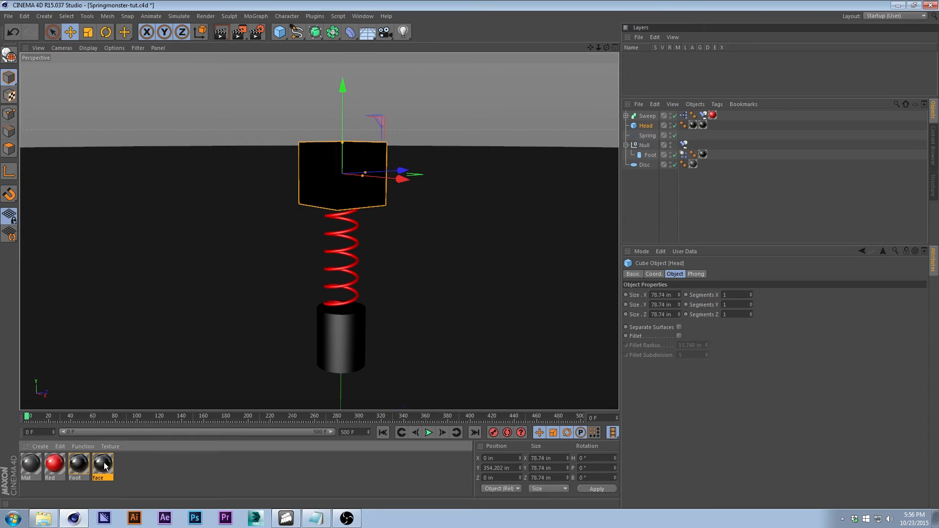
double_click(103, 466)
click(161, 169)
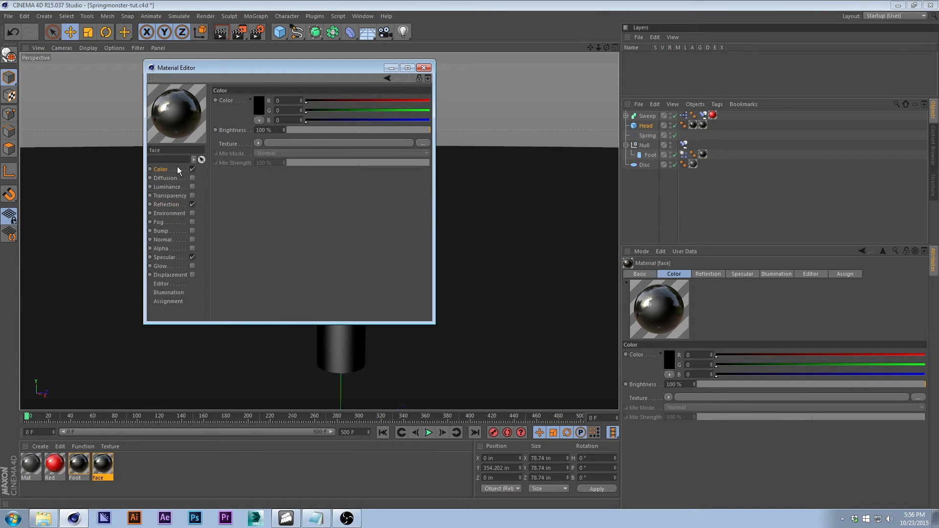
click(316, 142)
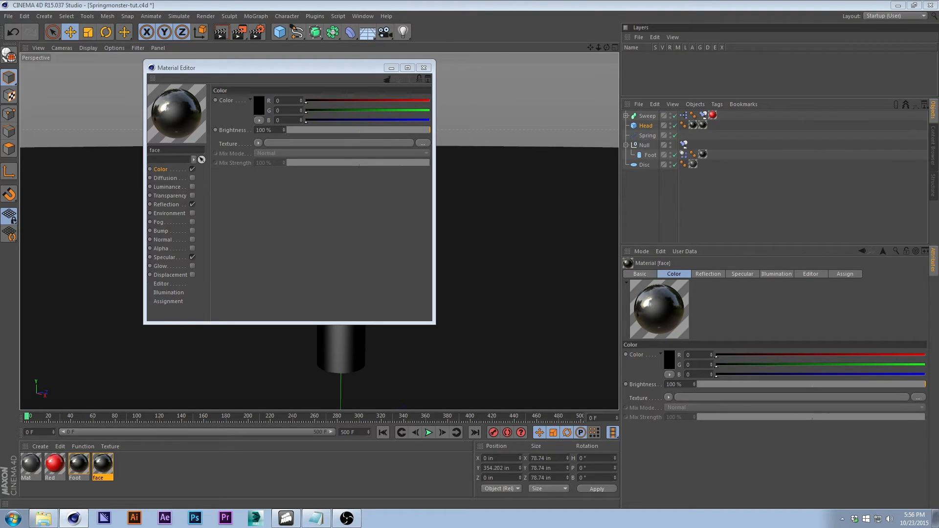
click(749, 235)
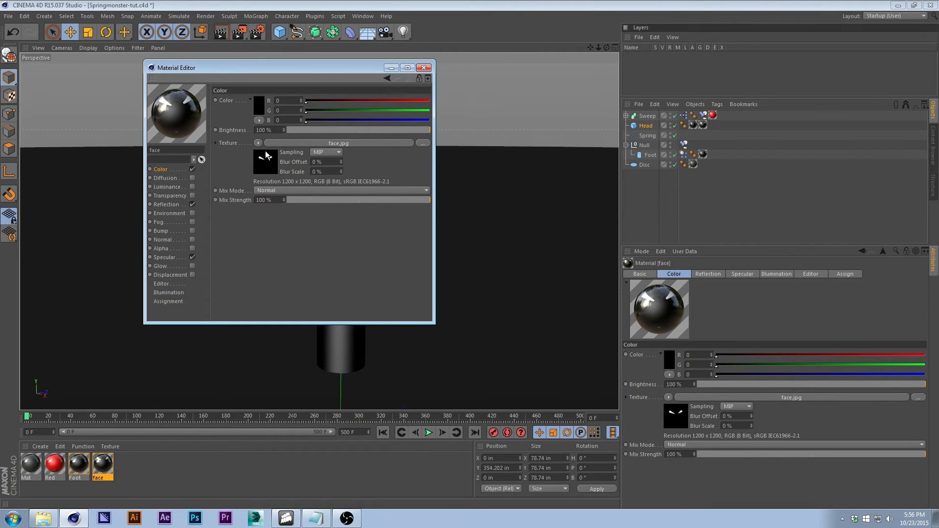
click(424, 69)
Step: Convert the Head cube into an editable polygon object
alt+drag(460, 186, 351, 162)
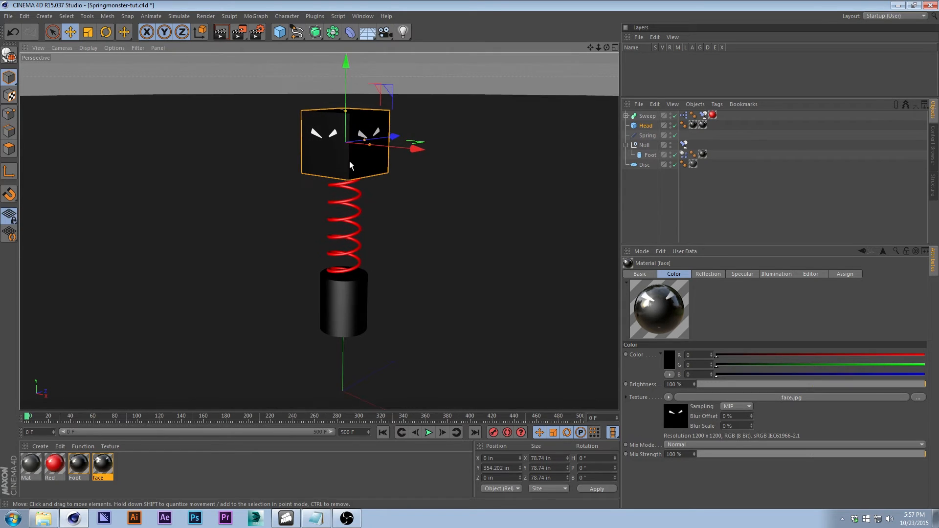
click(727, 137)
click(706, 126)
click(370, 132)
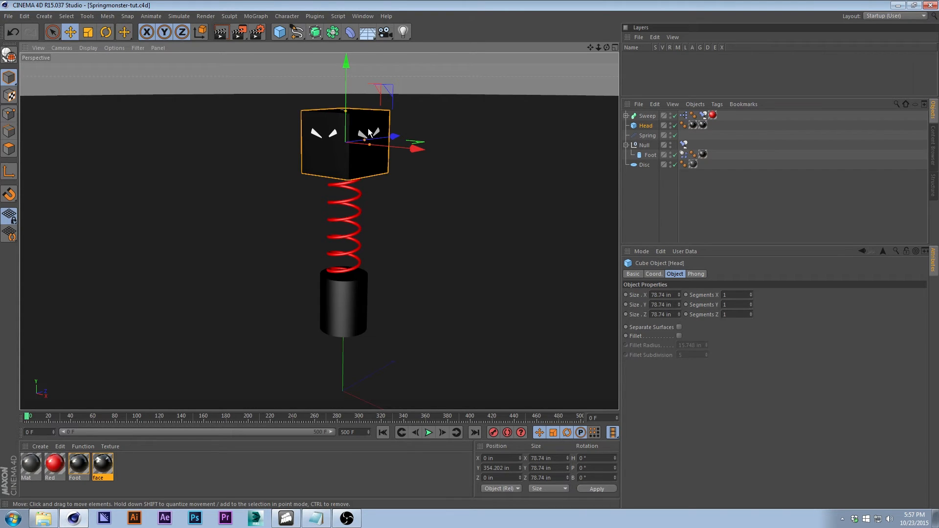
key(c)
click(46, 17)
mouse_move(67, 19)
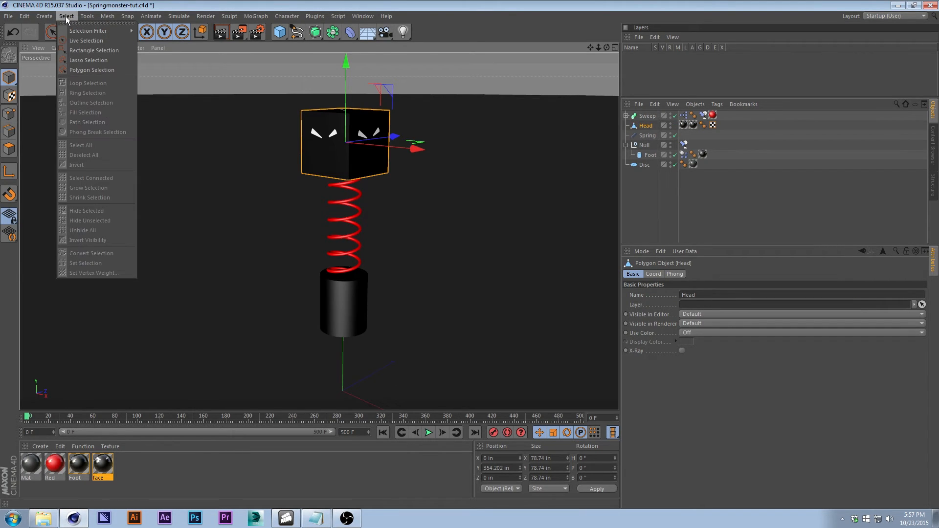
click(41, 17)
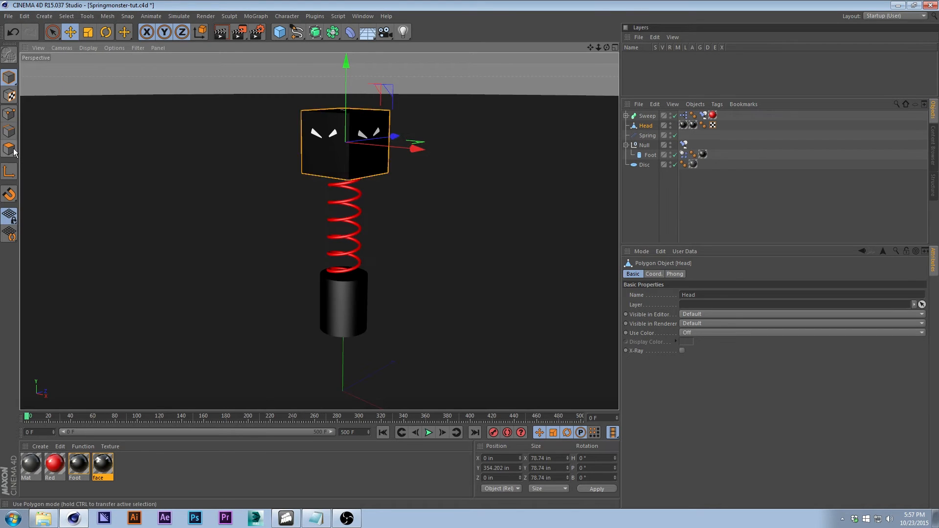
Step: Select the single front polygon of the Head in Polygon mode and store it as a polygon selection tag
click(9, 148)
click(363, 134)
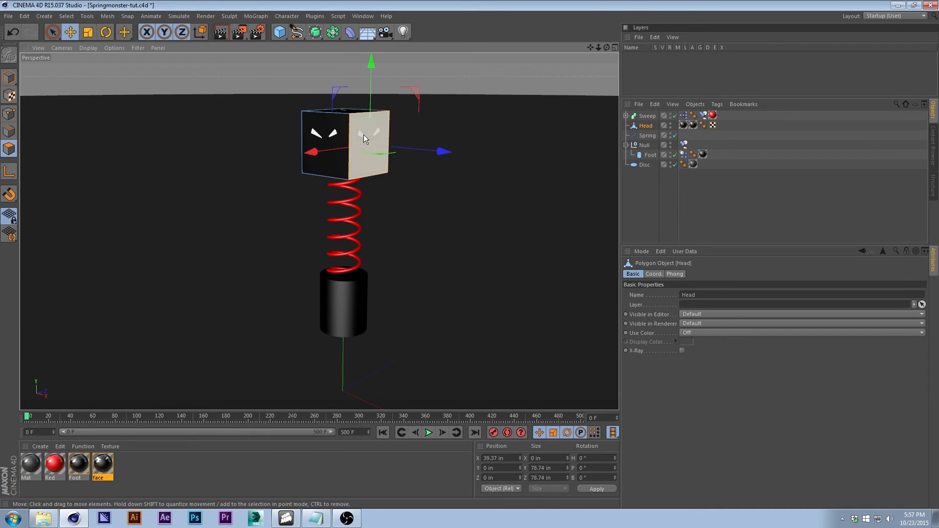
alt+drag(379, 177, 346, 165)
click(59, 18)
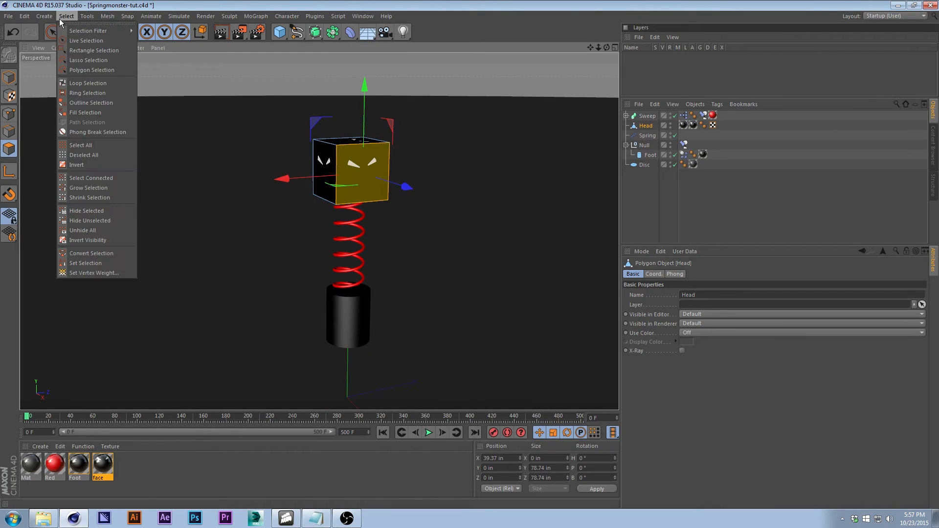
click(100, 263)
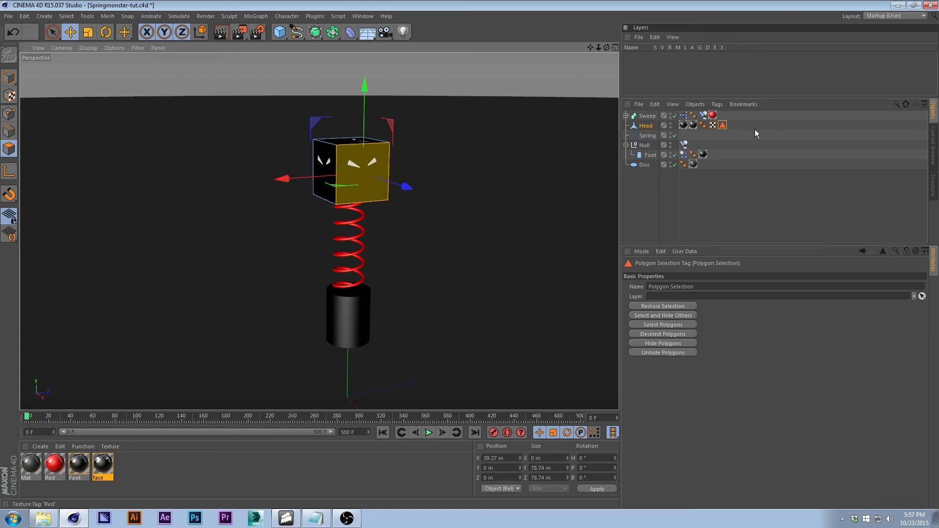
Step: Restrict the Head's face texture tag to the stored Polygon Selection
click(694, 126)
drag(723, 125, 709, 305)
click(489, 70)
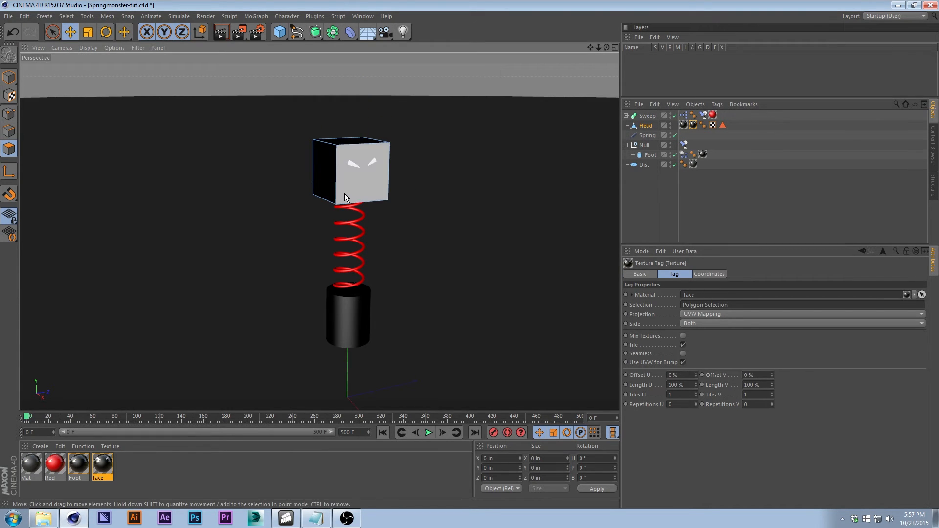
alt+drag(344, 193, 439, 198)
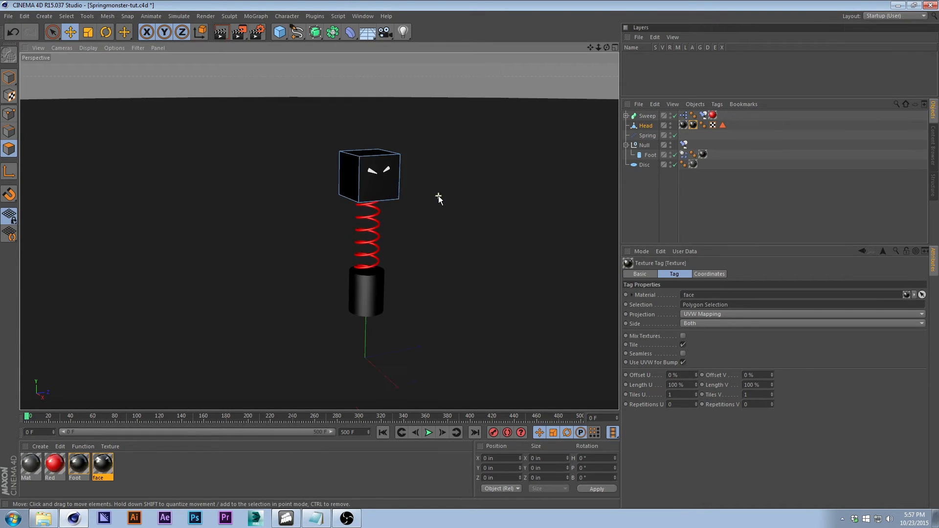
Step: Return to Model mode and clear the object selection
click(644, 116)
scroll(348, 272, down, 2)
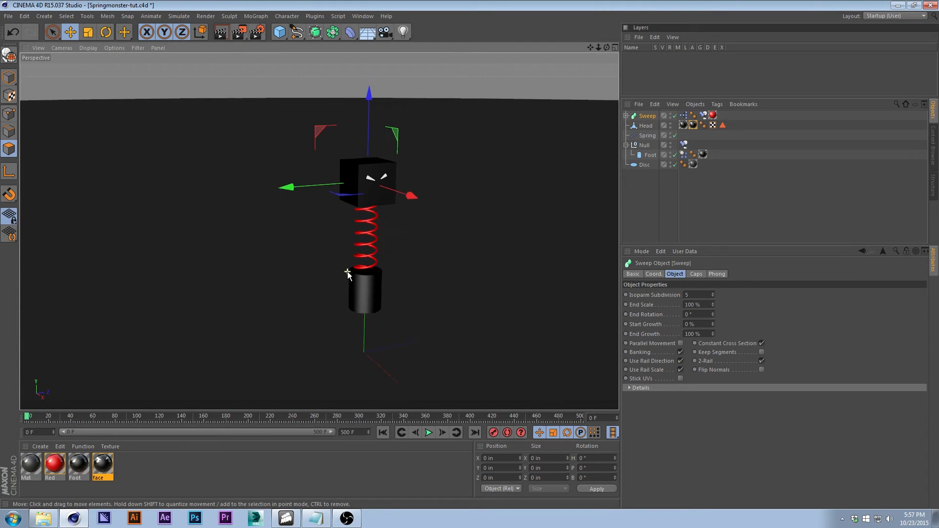
alt+middle_drag(396, 192, 378, 192)
alt+drag(378, 191, 344, 209)
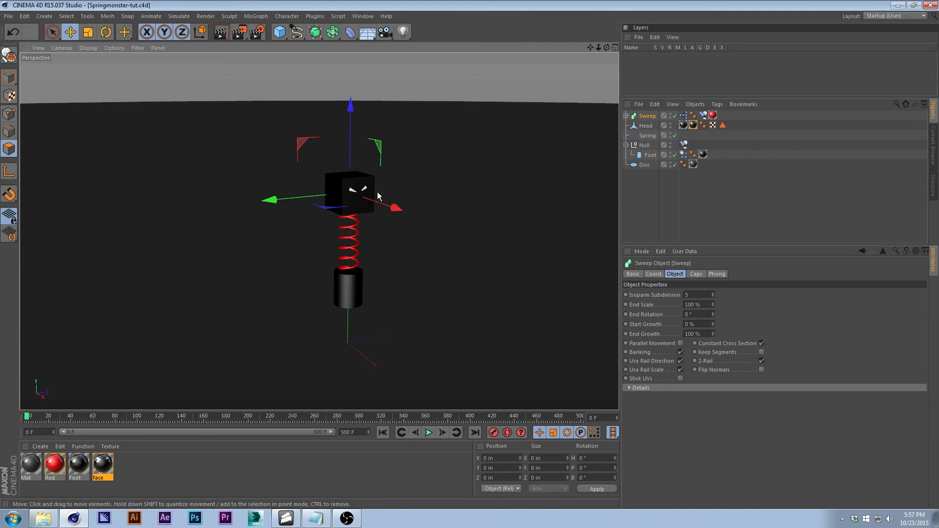
click(357, 192)
click(6, 76)
click(446, 72)
Step: Play the simulation briefly to check the monster's motion, and rewind to frame 0
key(F8)
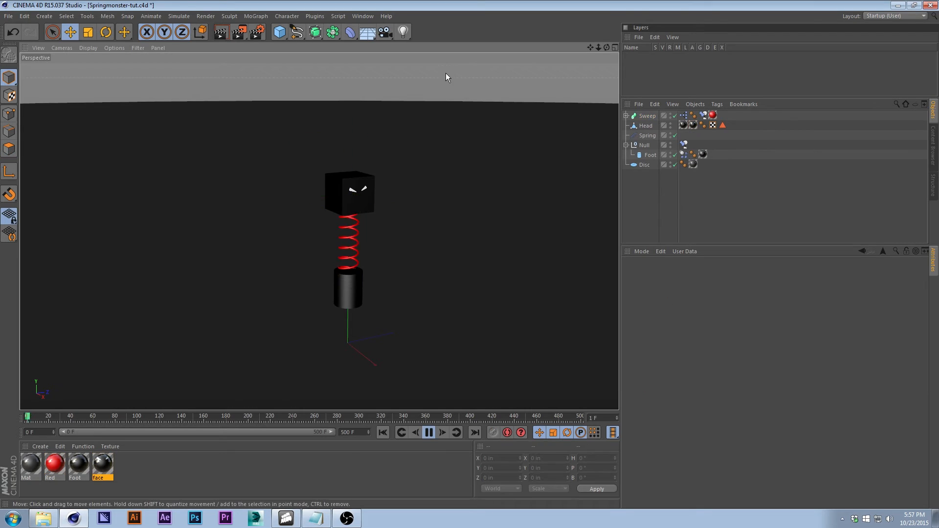
key(F8)
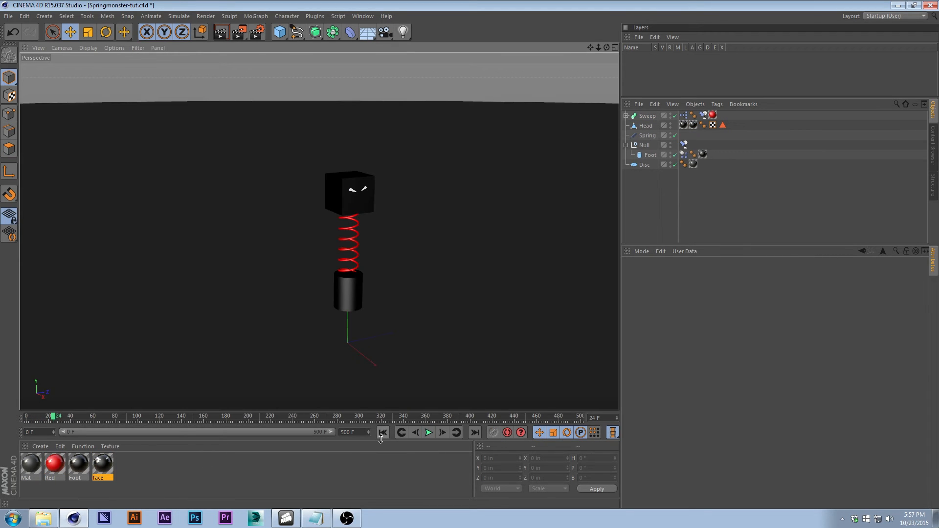
click(382, 433)
Step: Add a Rigid Body simulation tag to the Head and deselect it
click(363, 195)
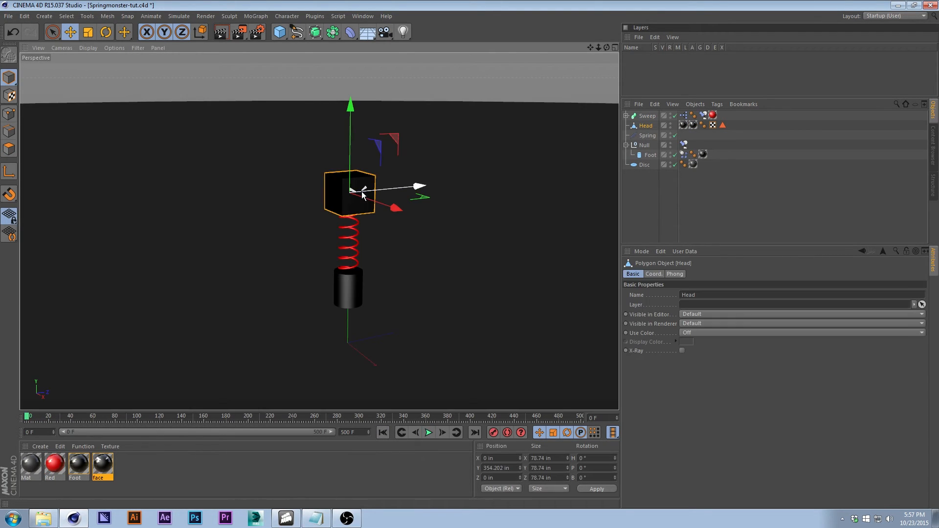
right_click(650, 129)
mouse_move(681, 131)
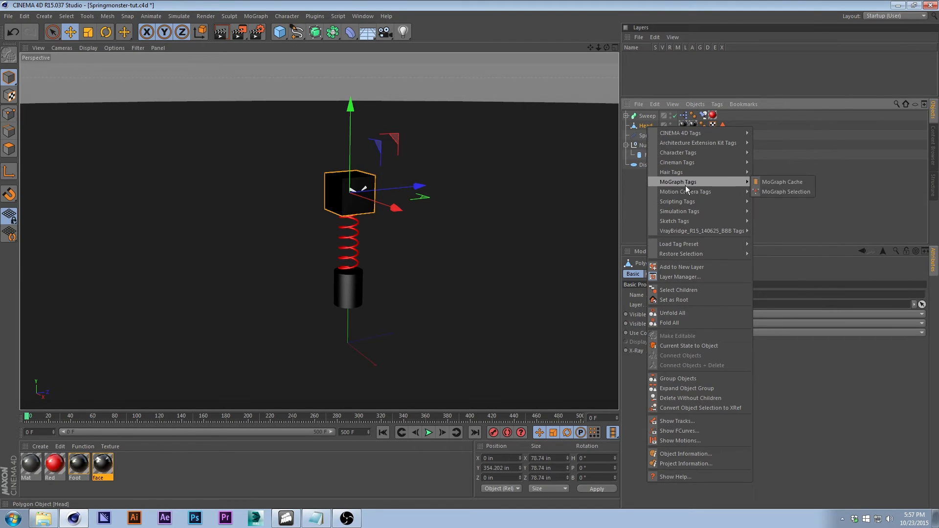
mouse_move(687, 209)
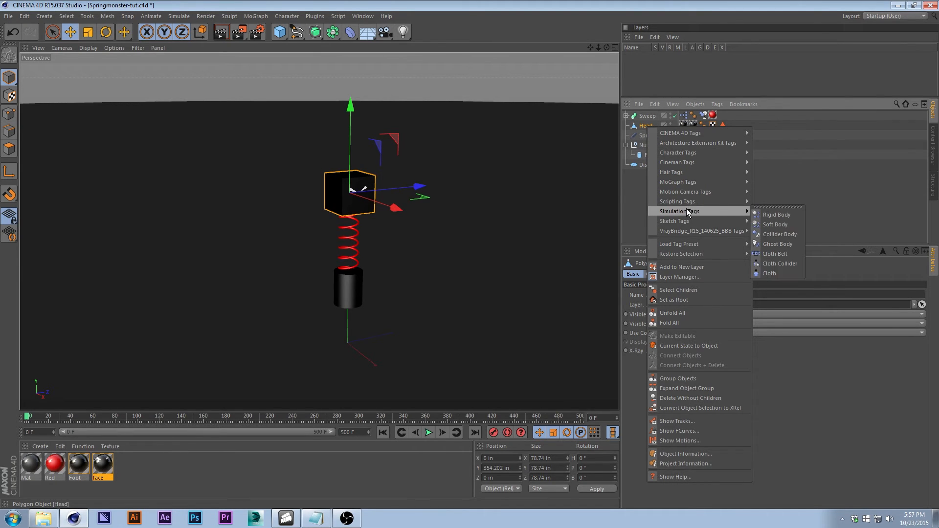
click(777, 215)
click(466, 72)
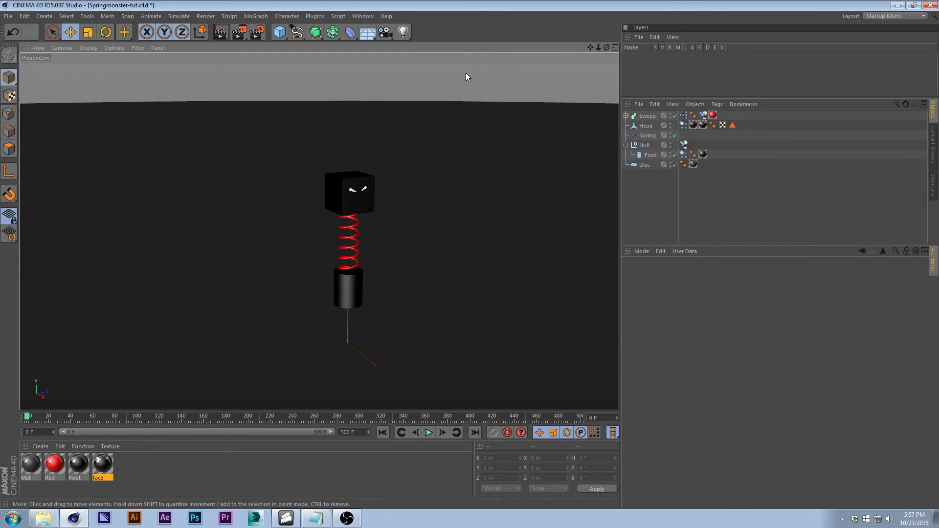
Step: Play the simulation briefly to check how the monster falls relative to the Disc, and rewind to frame 0
key(F8)
key(F8)
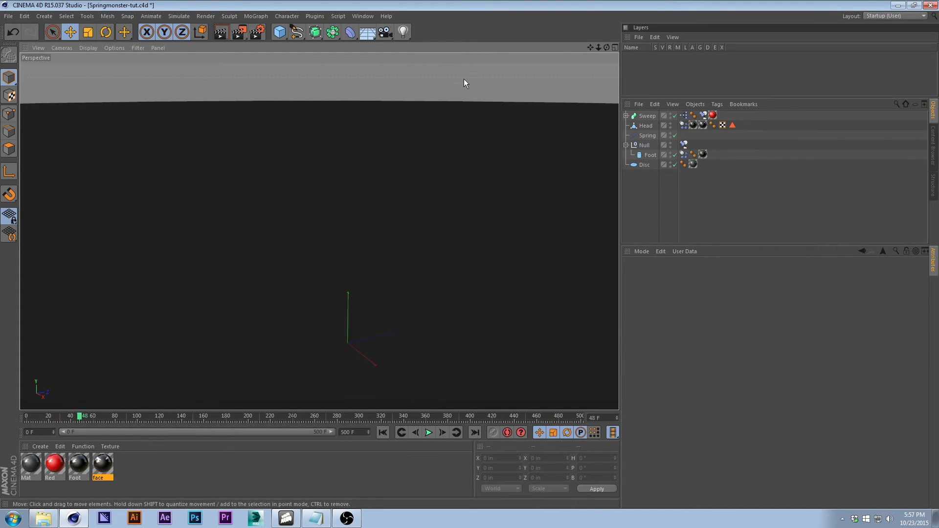
click(382, 432)
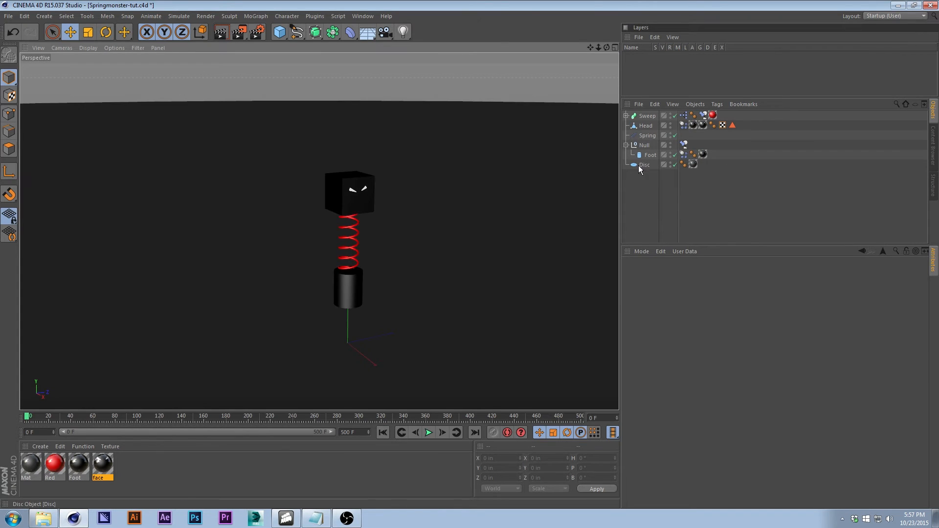
Step: Add a Collider Body simulation tag to the Disc, and play the simulation to test the monster's landing
click(641, 166)
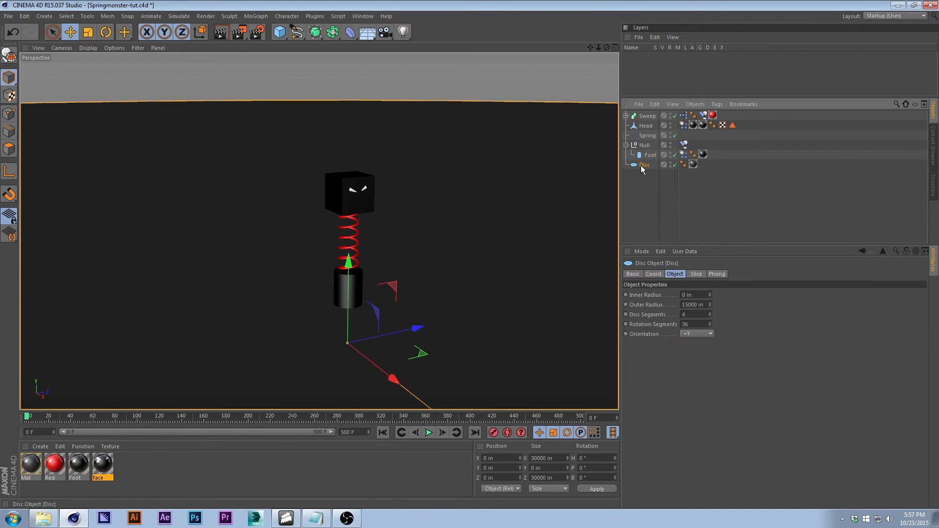
right_click(642, 166)
mouse_move(673, 159)
mouse_move(676, 178)
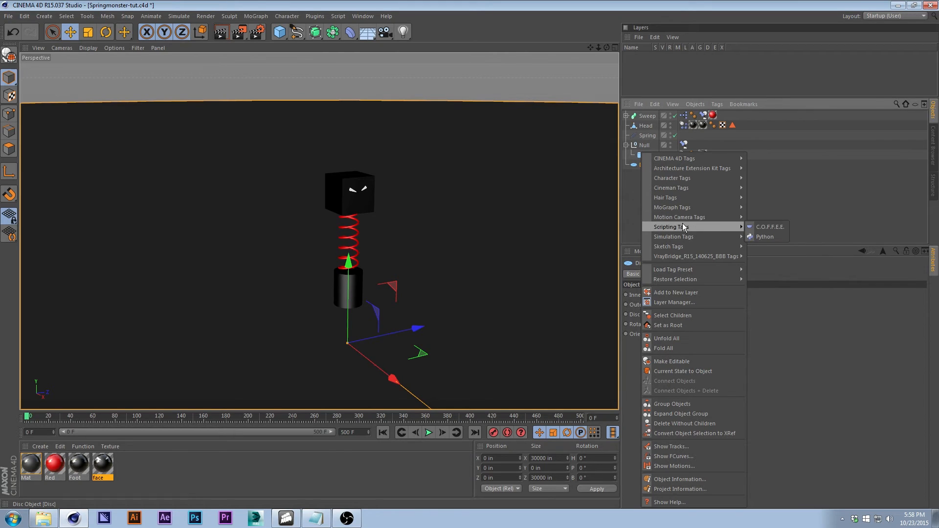
mouse_move(683, 235)
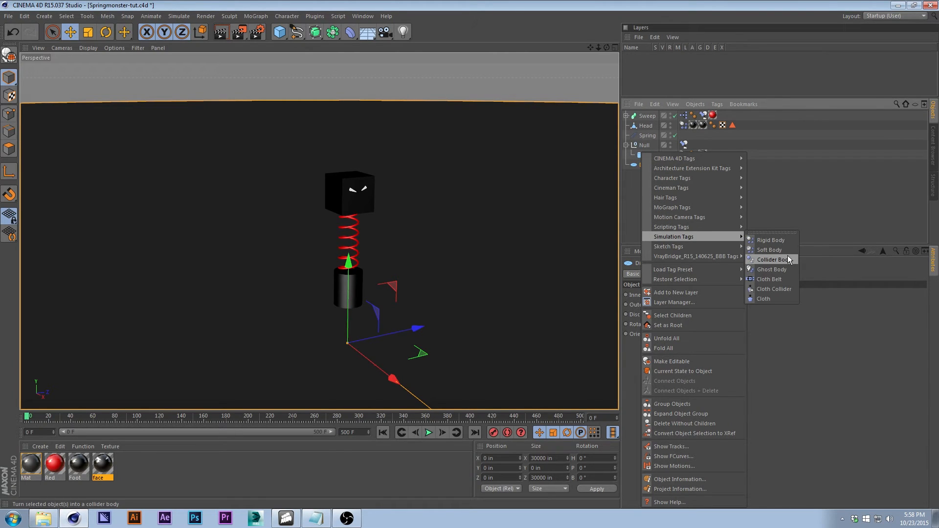
click(764, 263)
click(421, 82)
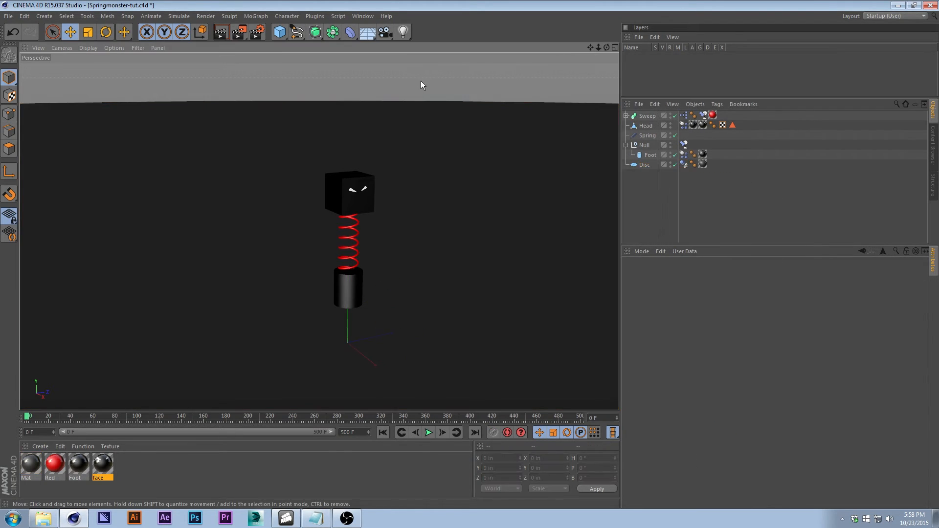
key(F8)
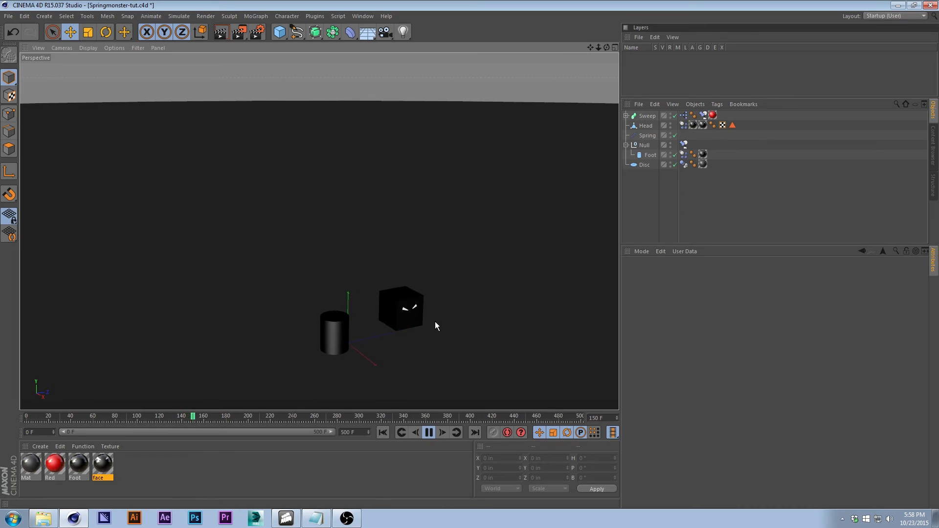
key(F8)
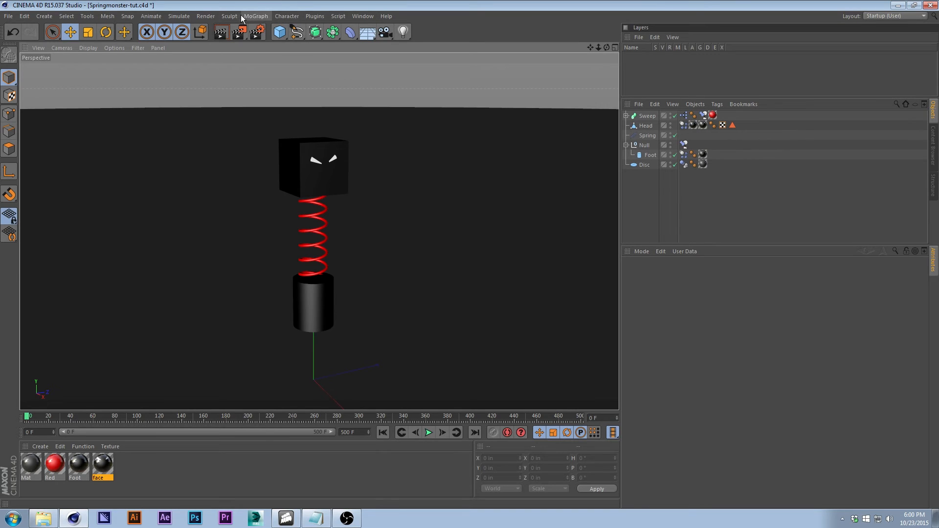
Step: Add a dynamics Connector, raise it to about Y 236 in between Head and Foot, and rotate its pitch to -90°
click(226, 15)
mouse_move(188, 31)
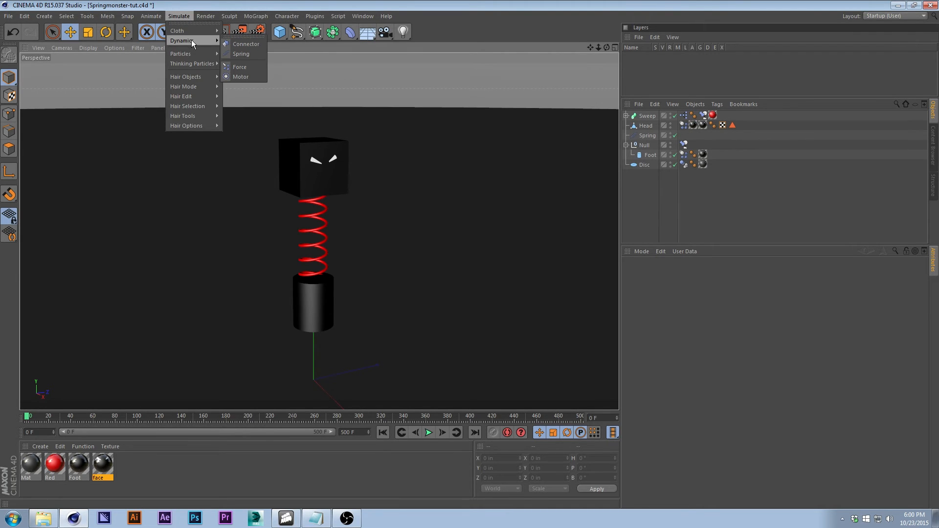
click(246, 44)
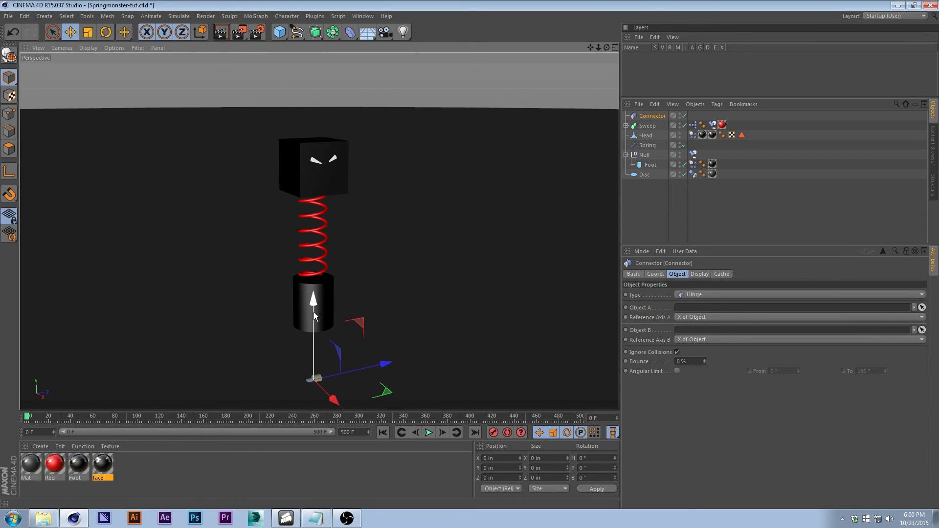
drag(313, 312, 327, 176)
key(r)
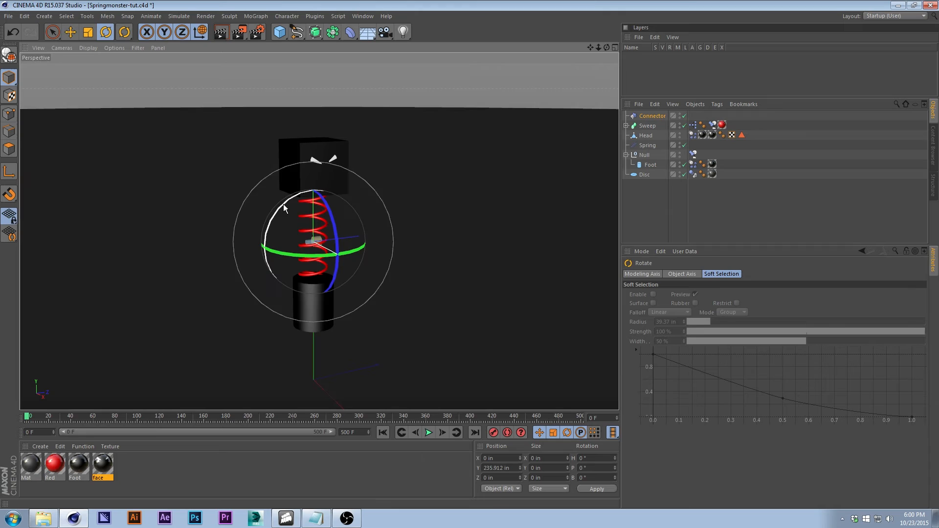
drag(284, 204, 380, 170)
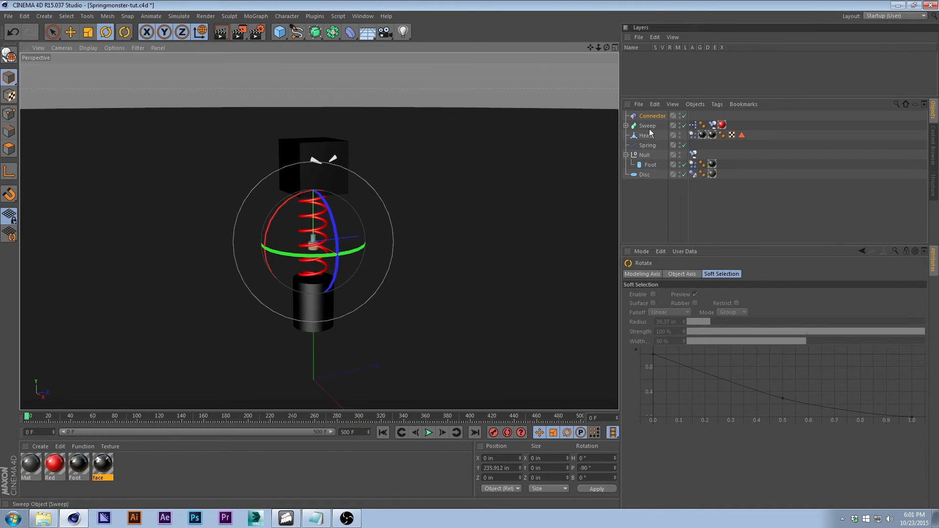
Step: Assign the Foot as the Connector's Object A and the Head as its Object B, matching the Spring's setup
click(648, 143)
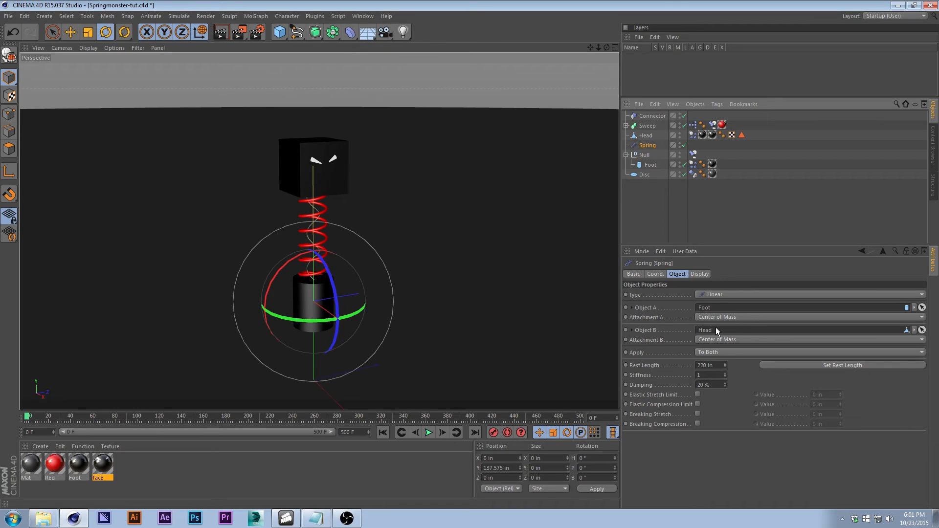
click(652, 116)
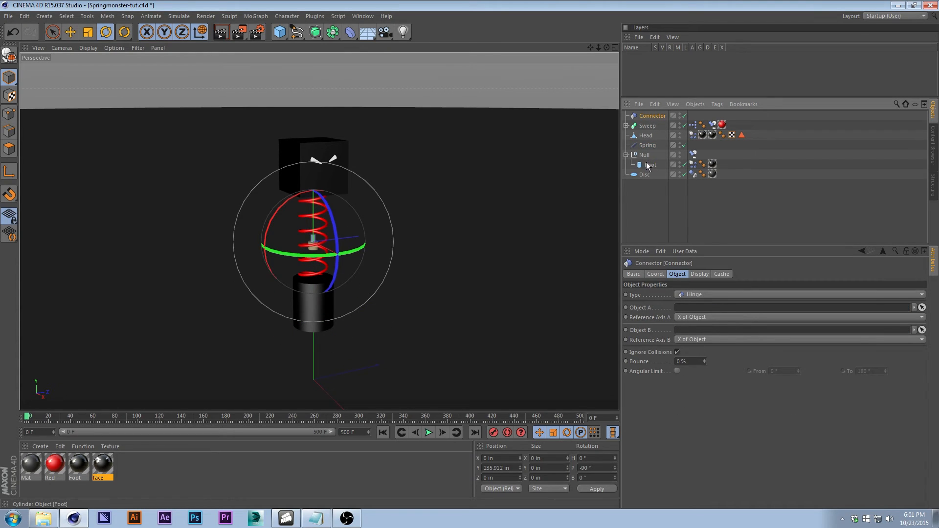
drag(721, 334, 694, 310)
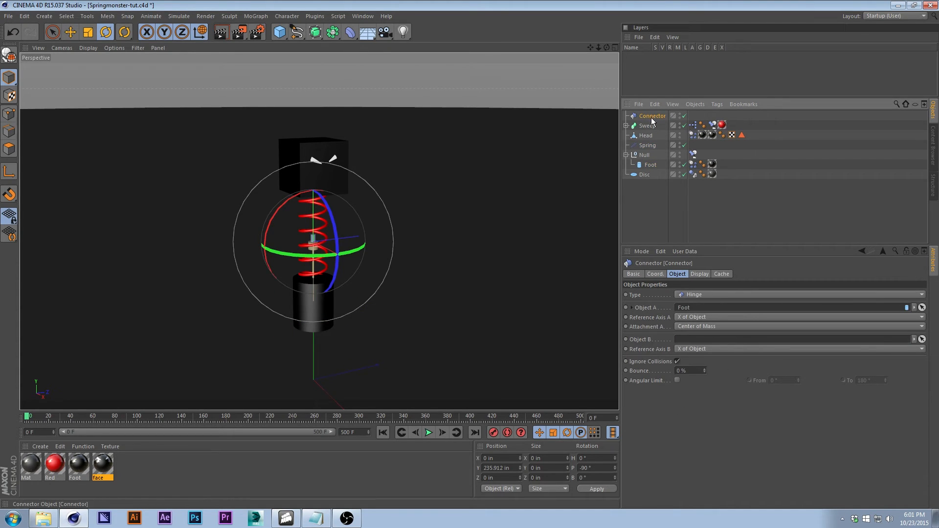
drag(646, 135, 684, 342)
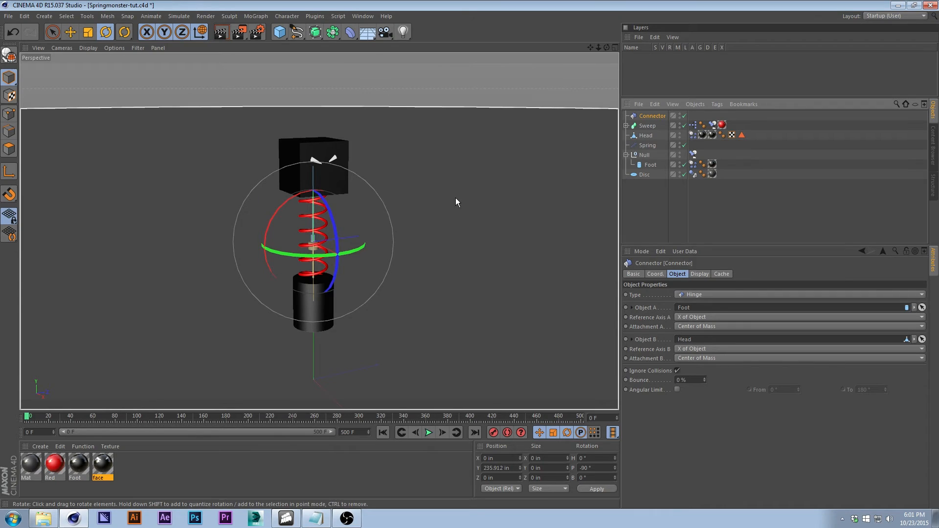
Step: Play the simulation to test the Hinge connector, and rewind to frame 0
key(F8)
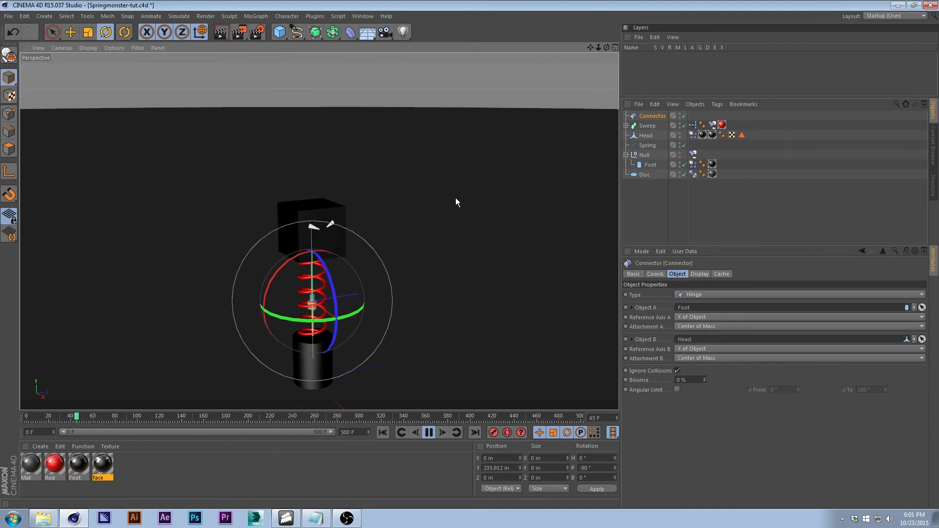
key(F8)
click(384, 433)
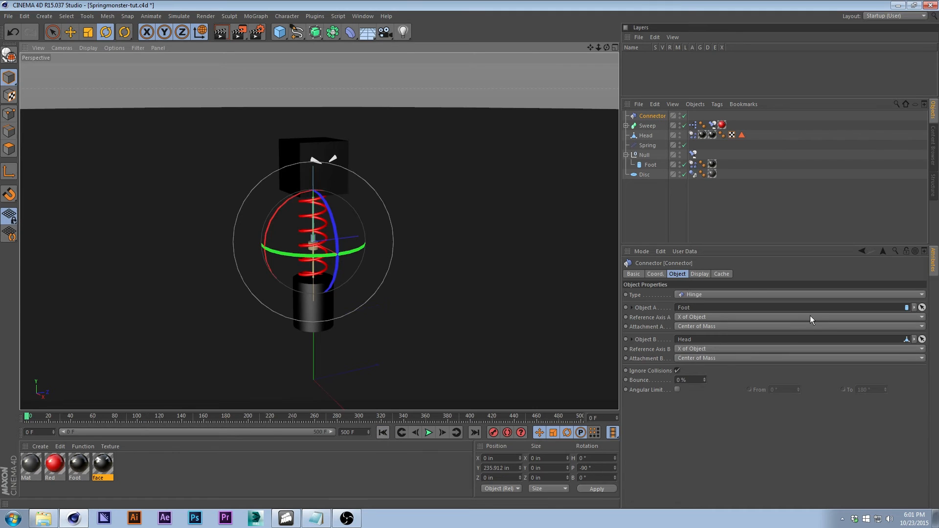
Step: Change the Connector's type to Slider and clear the object selection
click(689, 296)
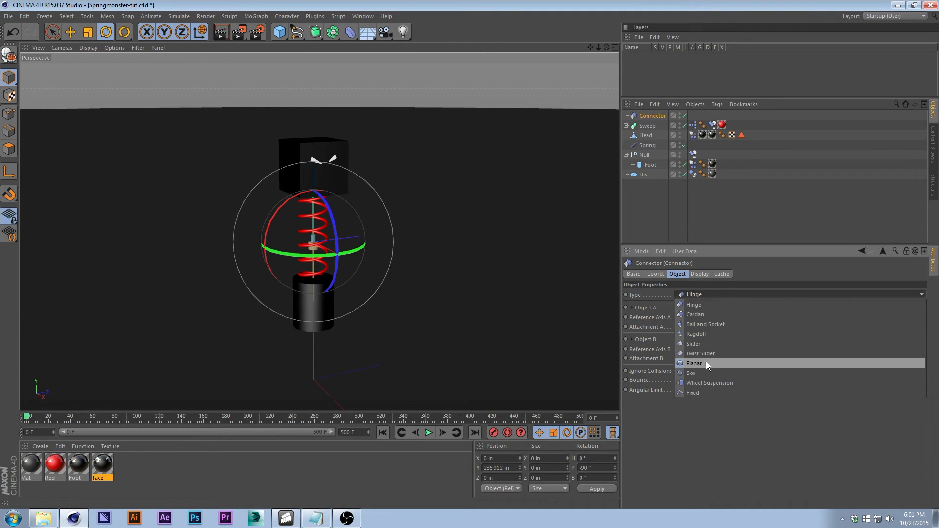
click(705, 345)
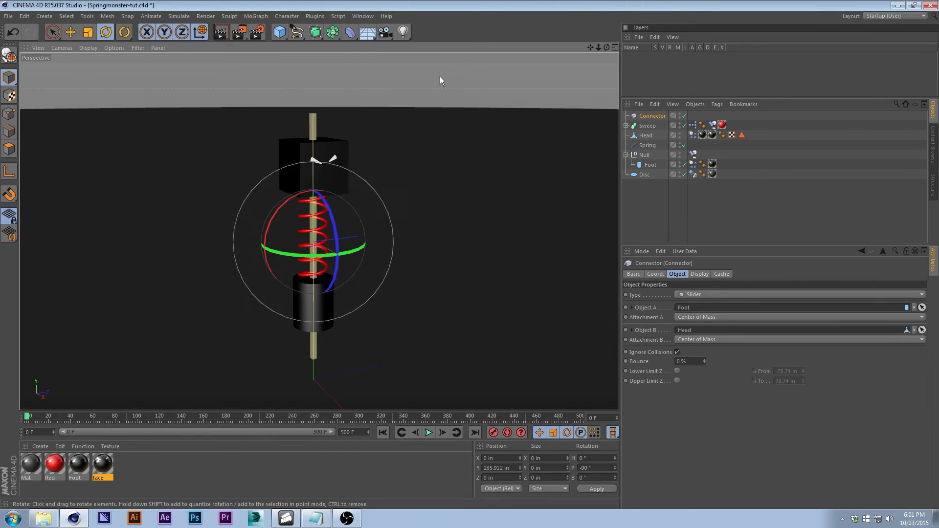
click(439, 77)
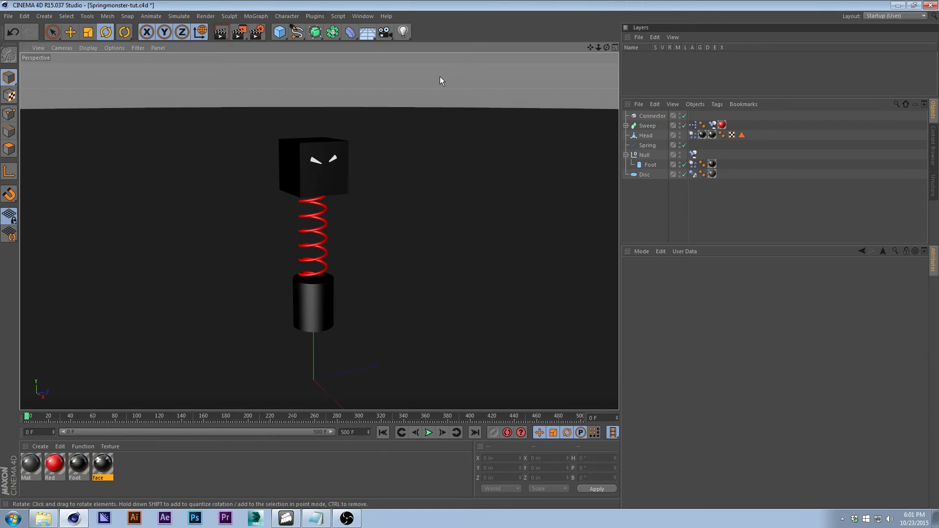
Step: Play the simulation with the Slider connector to check the monster's bounce, and rewind to frame 0
scroll(413, 125, down, 3)
scroll(361, 160, up, 2)
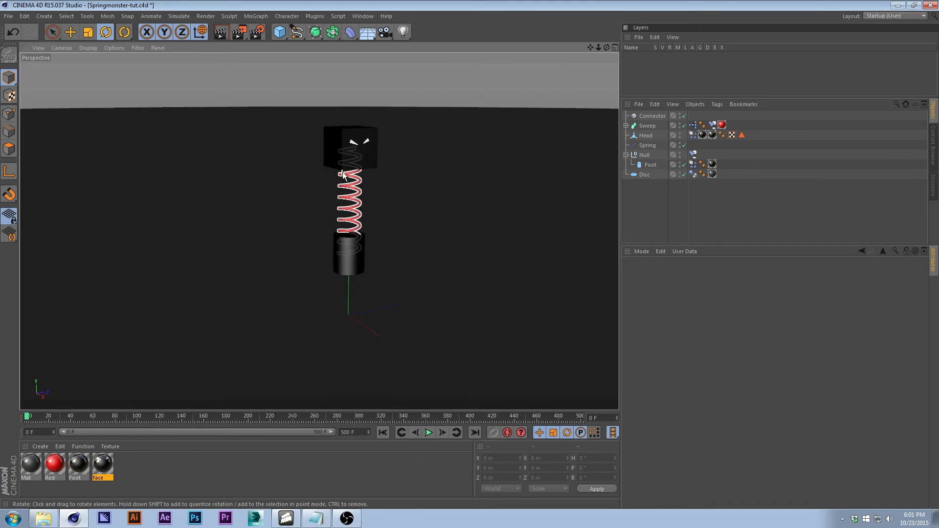
scroll(360, 161, up, 1)
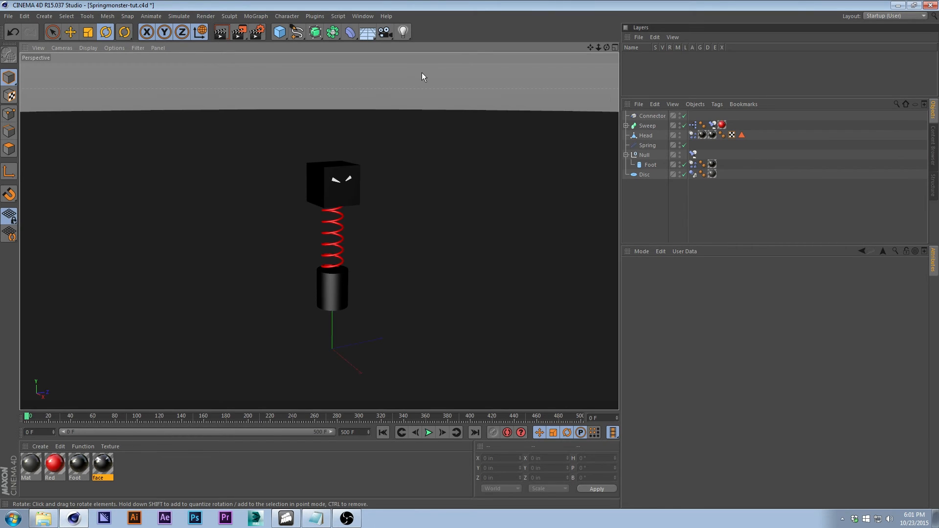
key(F8)
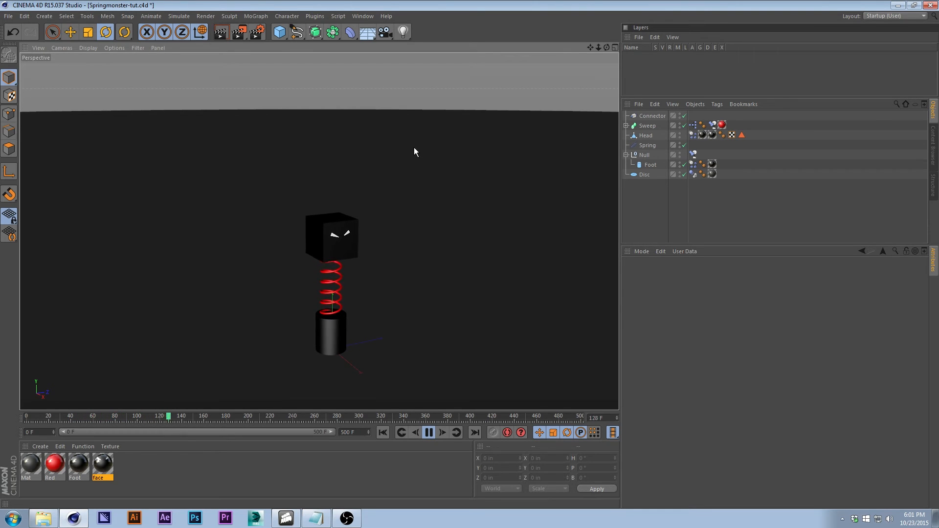
key(F8)
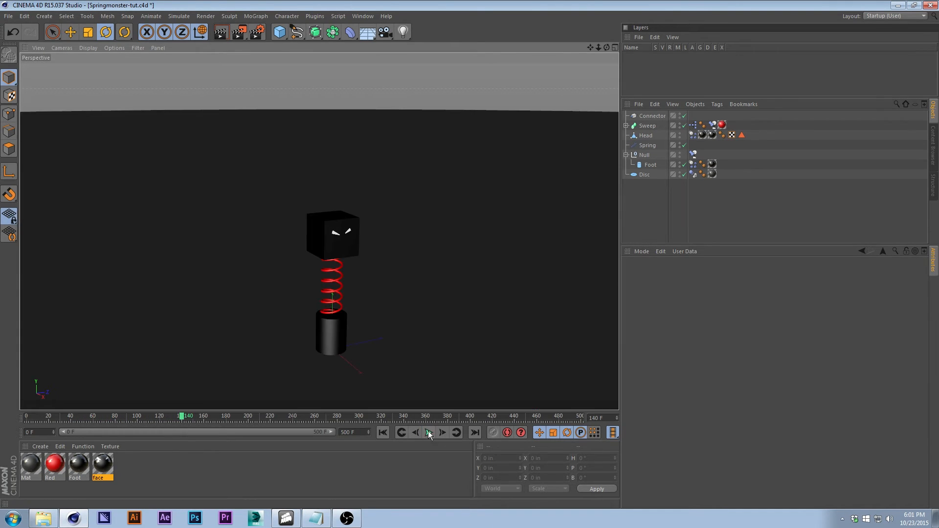
click(385, 433)
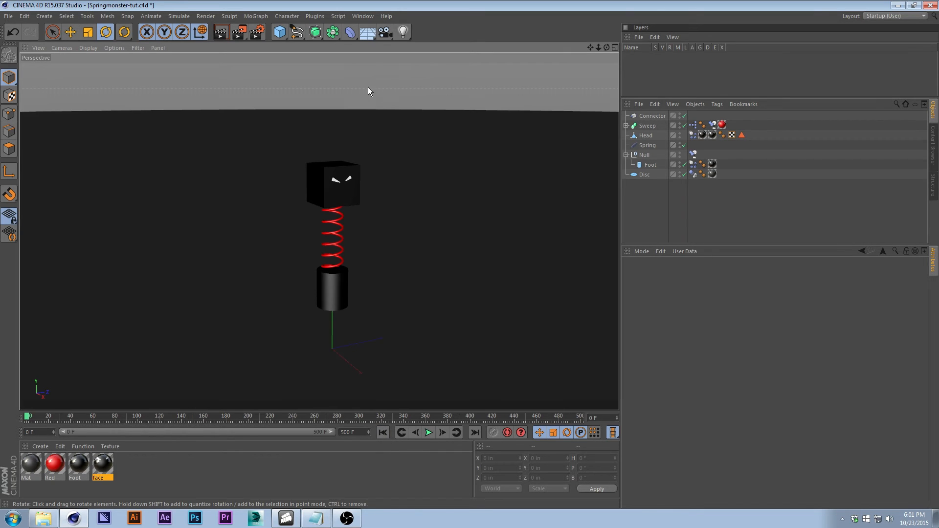
Step: Collapse the Null's hierarchy and save the scene
mouse_move(368, 91)
alt+mouse_down()
mouse_move(348, 90)
mouse_move(361, 94)
alt+mouse_up()
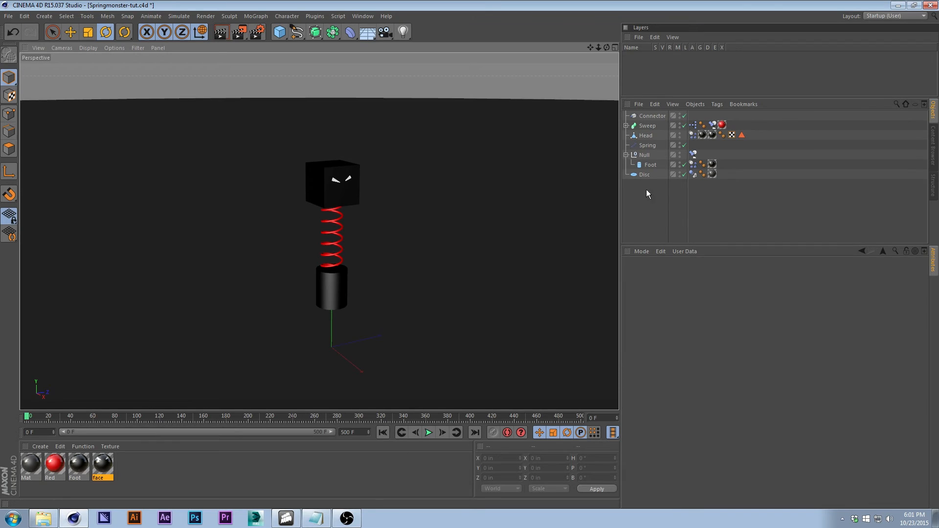
click(626, 155)
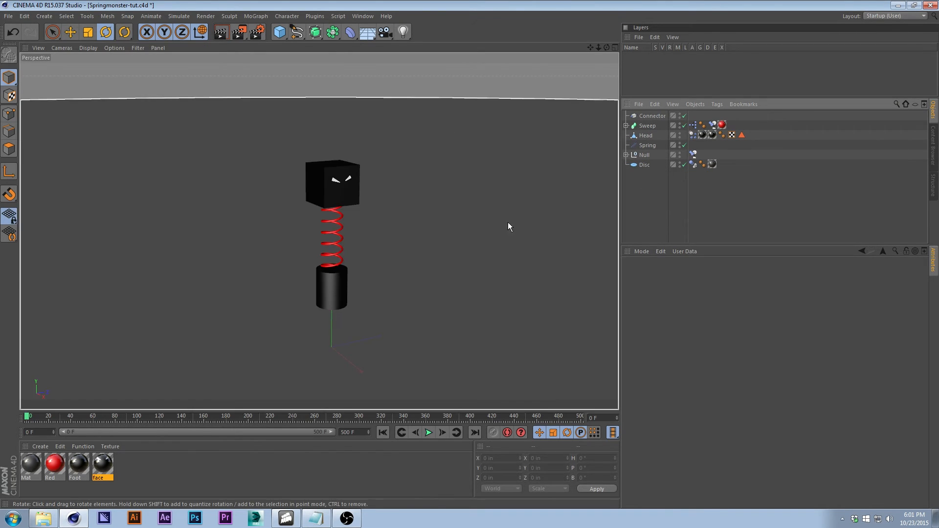
key(ctrl+s)
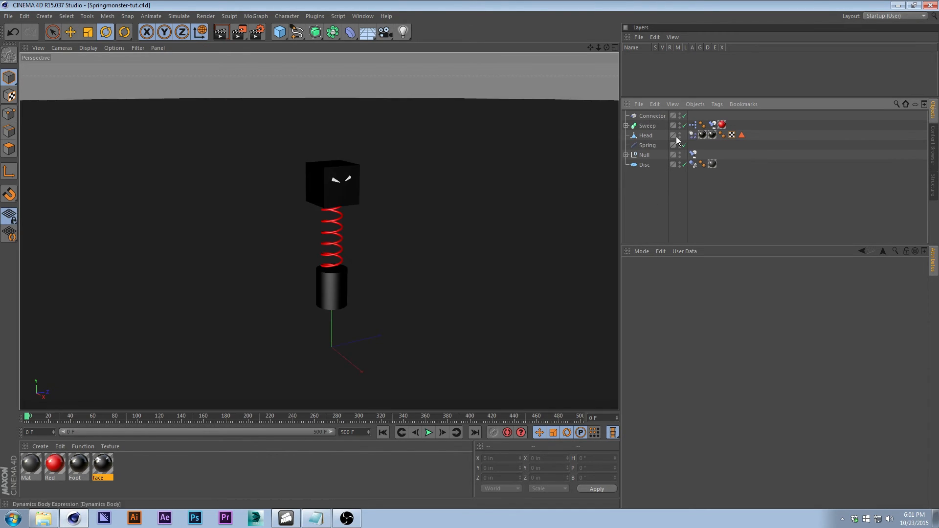
Step: Duplicate the Null directly below the original and delete the Foot copy inside the duplicate
click(639, 155)
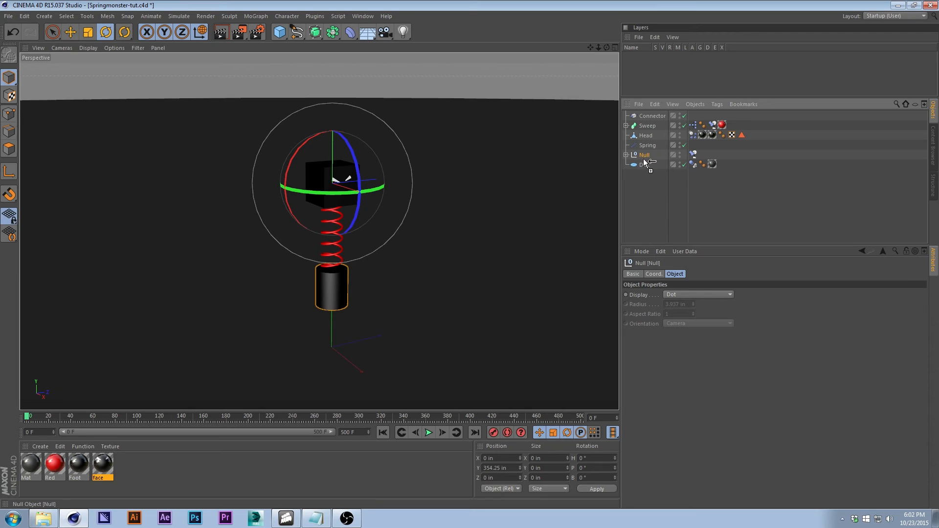
ctrl+drag(644, 159, 644, 166)
key(ctrl+z)
ctrl+drag(648, 160, 648, 161)
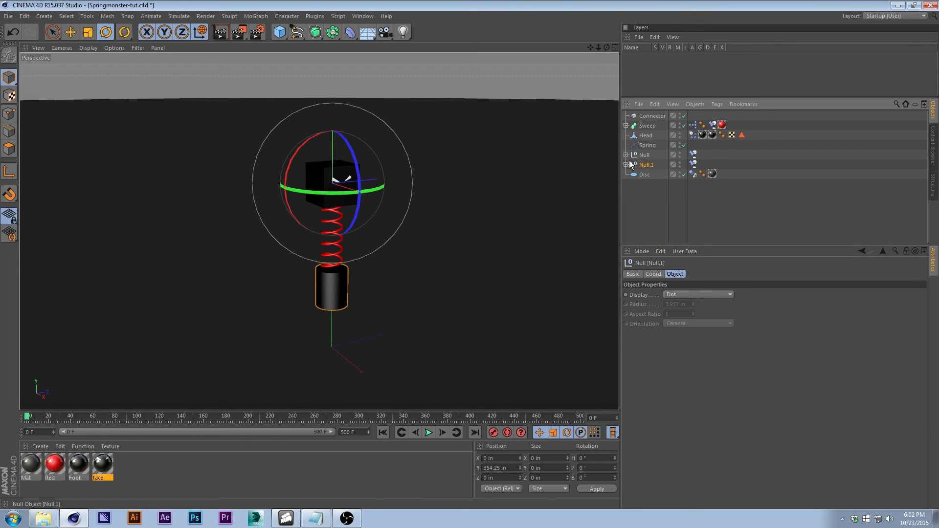
click(627, 164)
click(648, 174)
key(Delete)
Step: Rename the duplicated null as MainNull
double_click(651, 166)
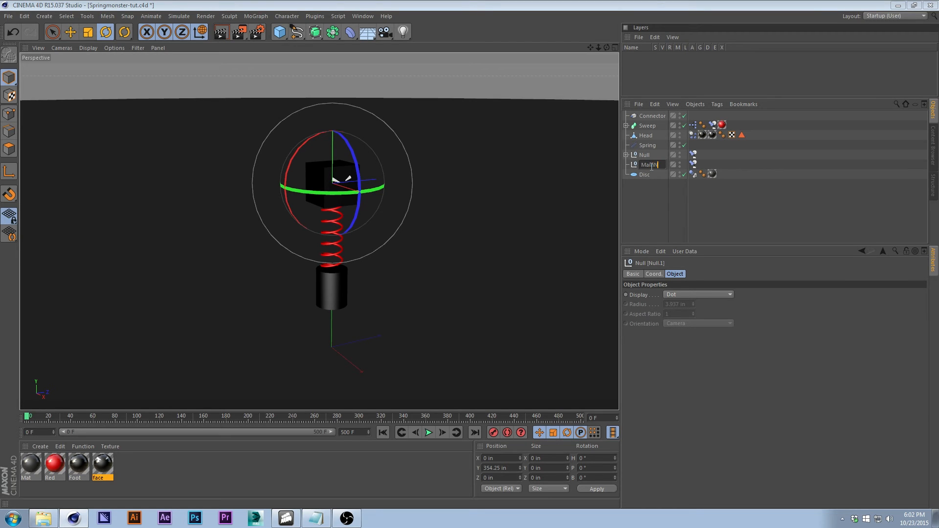
text(MainNull)
key(Return)
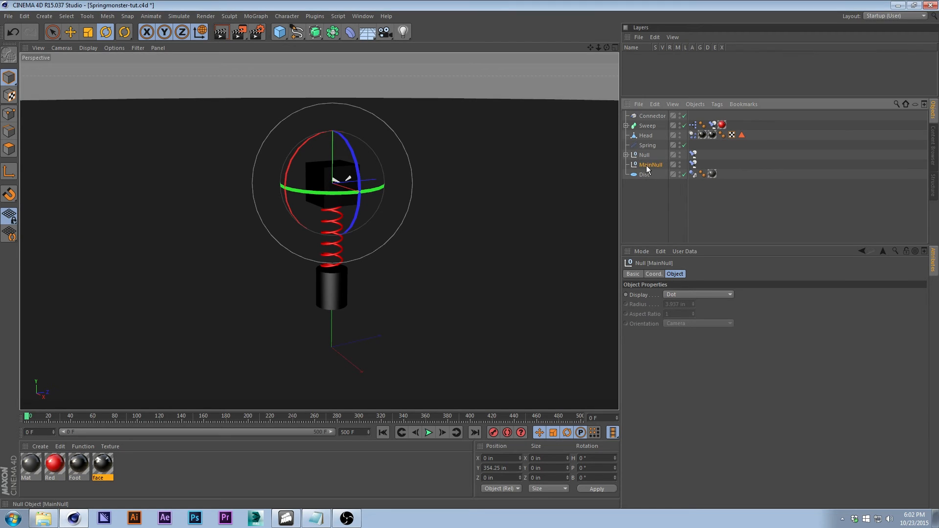
Step: Move MainNull to the top of the object list and nest the Connector, Sweep, Head, Spring and Null under it
drag(647, 166, 650, 115)
click(651, 126)
shift+click(644, 165)
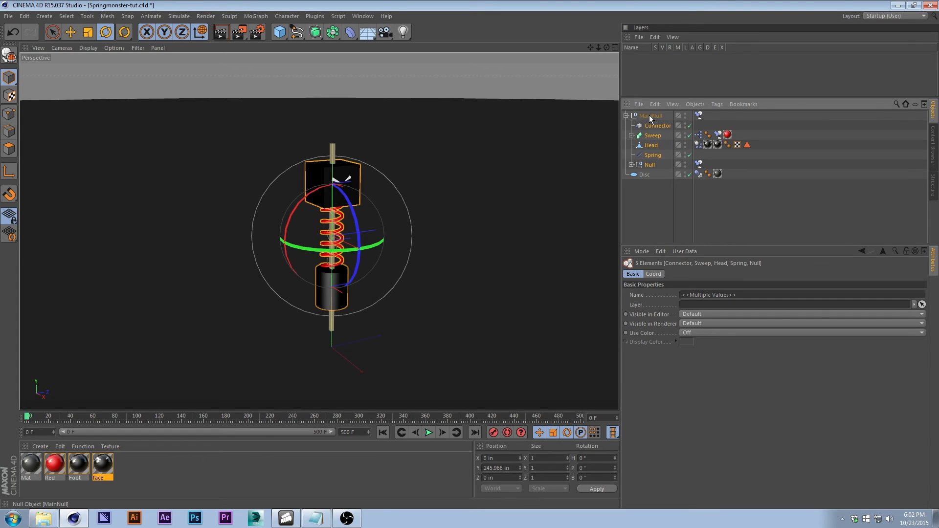
Step: Select MainNull and collapse its hierarchy in the object list
click(649, 116)
click(626, 116)
Step: Try raising MainNull along the Y axis with the Move tool, and undo the move
key(e)
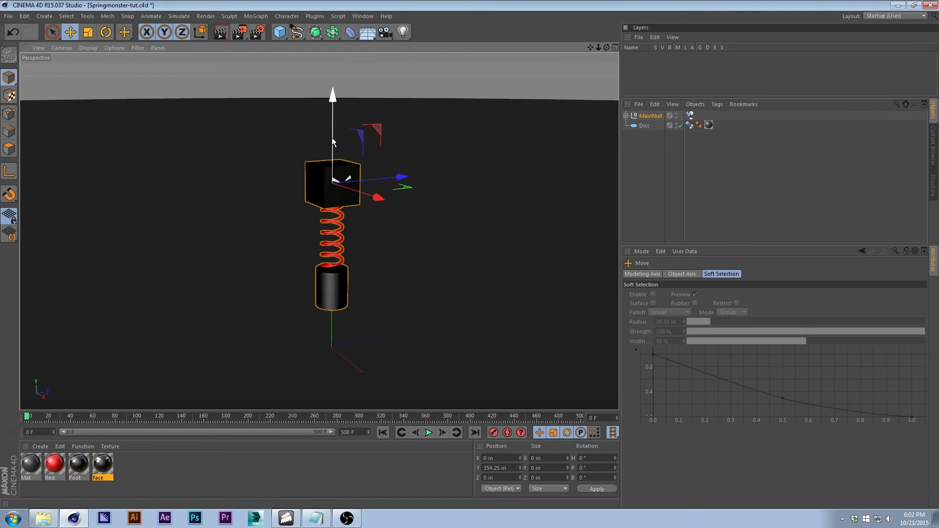
drag(331, 137, 347, 74)
key(ctrl+z)
click(646, 156)
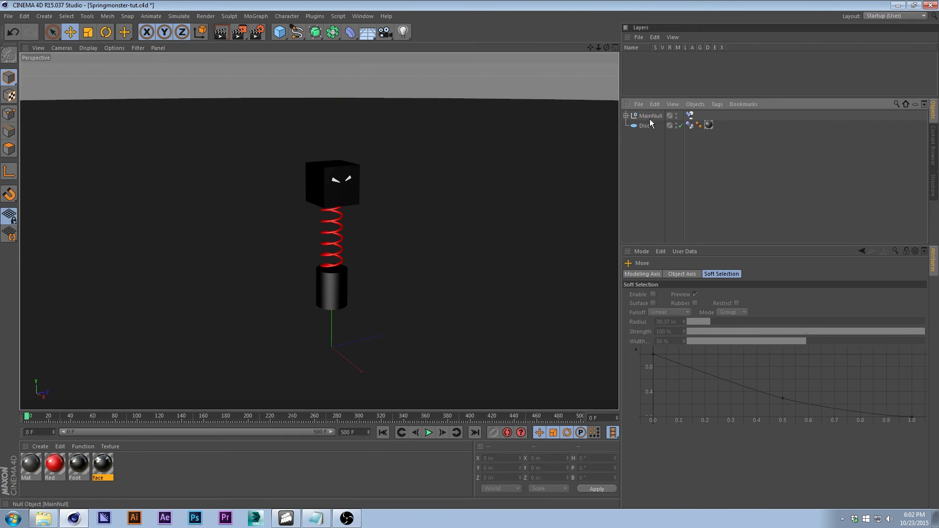
Step: Save the scene with the grouped spring monster
click(650, 116)
scroll(477, 185, down, 5)
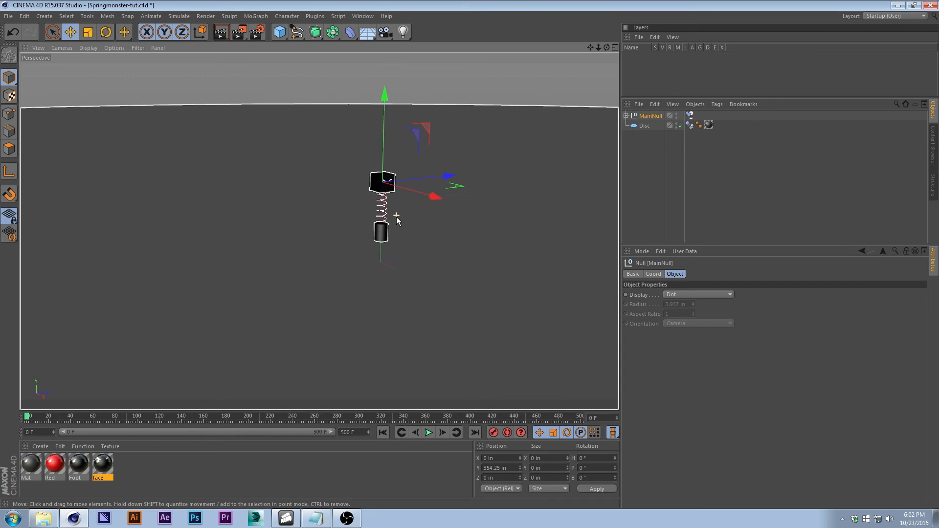
alt+drag(396, 216, 366, 231)
click(390, 89)
scroll(393, 245, up, 2)
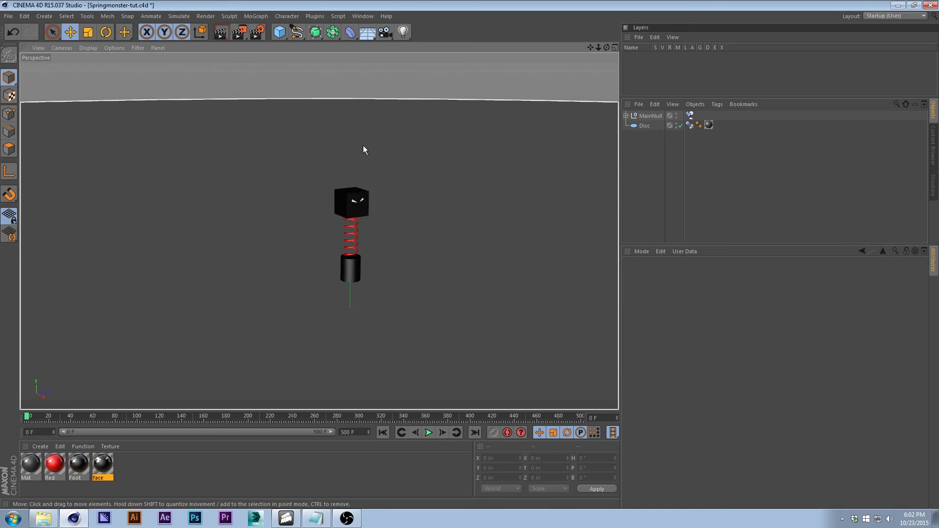
scroll(364, 145, up, 5)
scroll(376, 247, down, 6)
alt+middle_drag(386, 250, 374, 226)
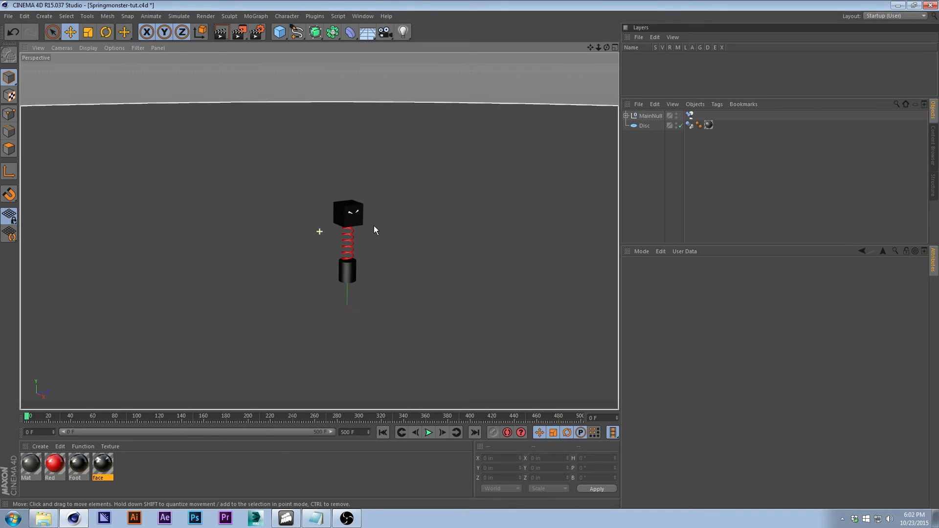
scroll(371, 216, up, 3)
key(ctrl+s)
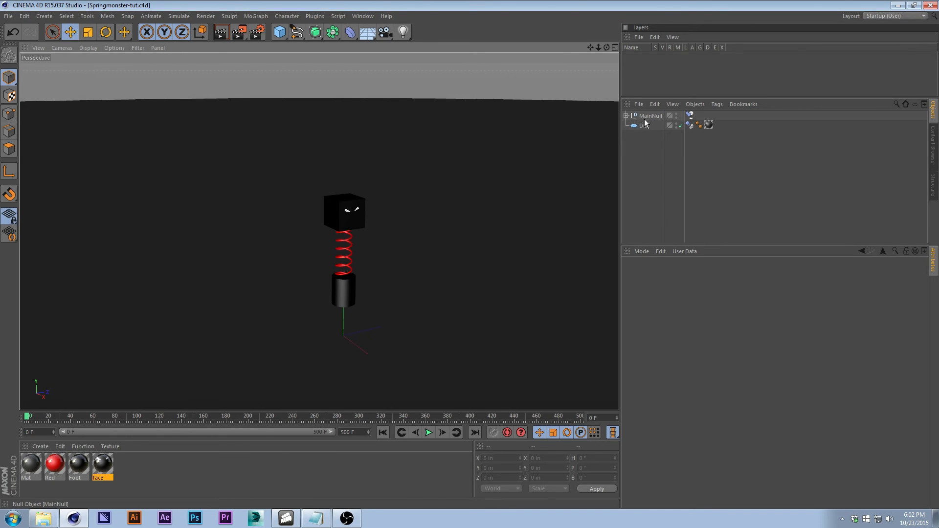
Step: Duplicate MainNull directly below the original and move the copy along the Z axis to about 278 in
click(647, 117)
ctrl+drag(653, 114, 651, 119)
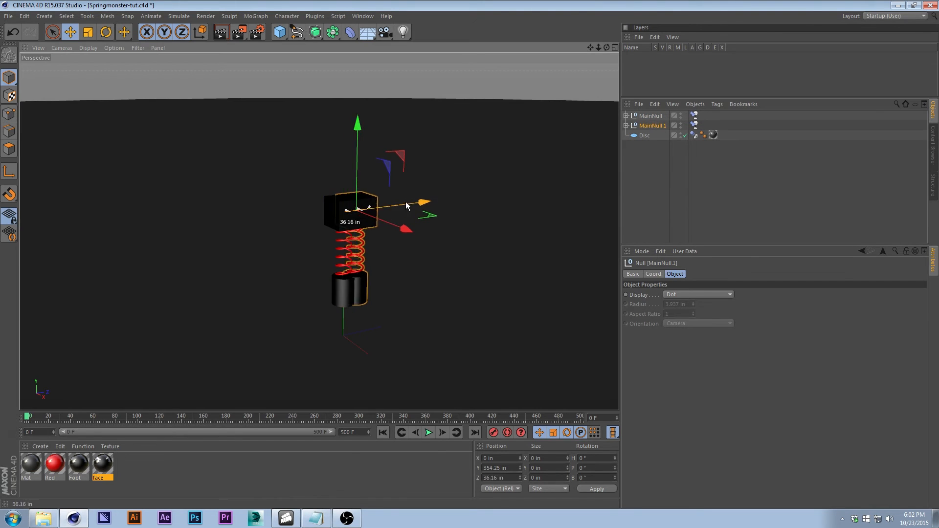
drag(406, 201, 473, 193)
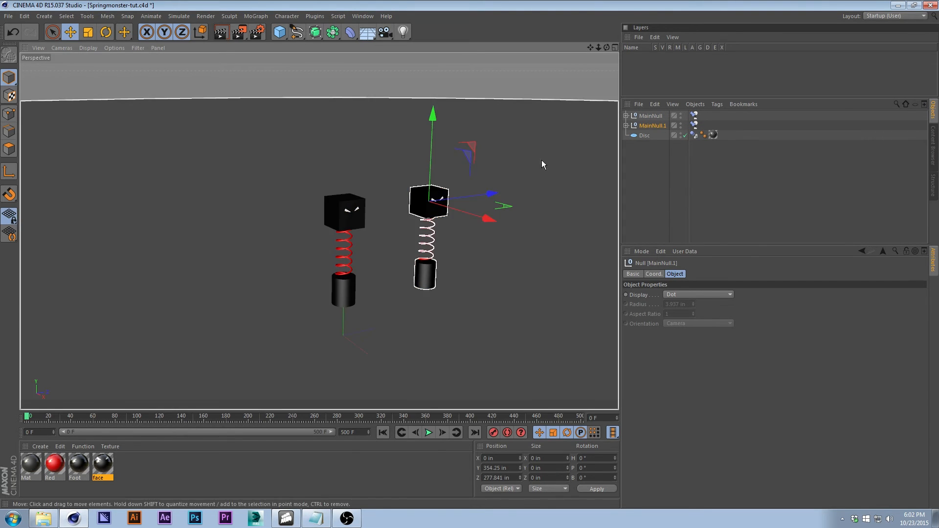
Step: Duplicate MainNull.1 and move the copy to X about -342 in; duplicate that copy and move it to Z about 588 in
ctrl+drag(659, 125, 662, 131)
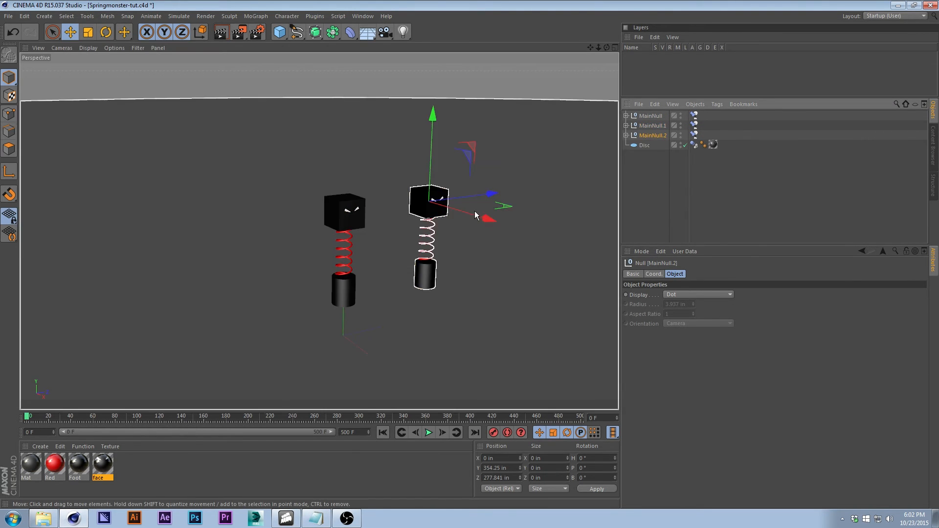
drag(475, 212, 422, 195)
key(ctrl+z)
drag(472, 220, 408, 201)
ctrl+drag(646, 142, 647, 143)
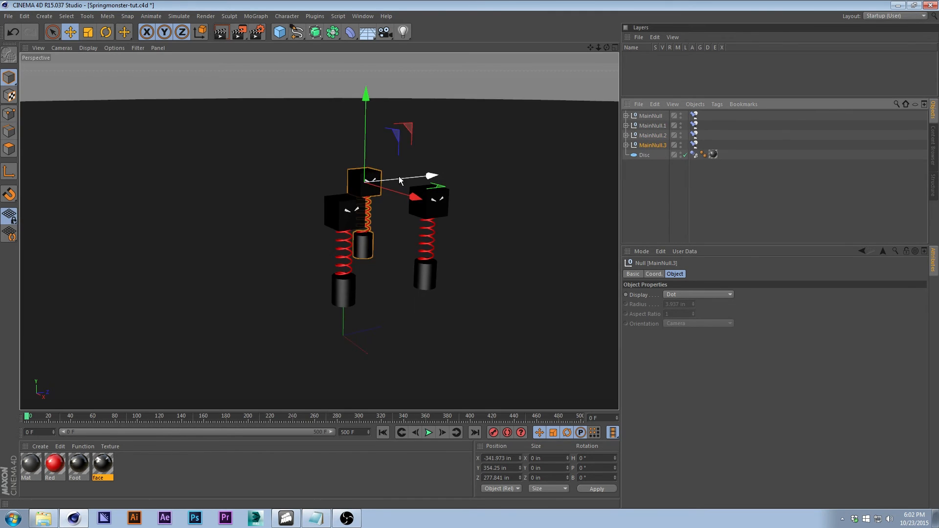
drag(431, 176, 472, 156)
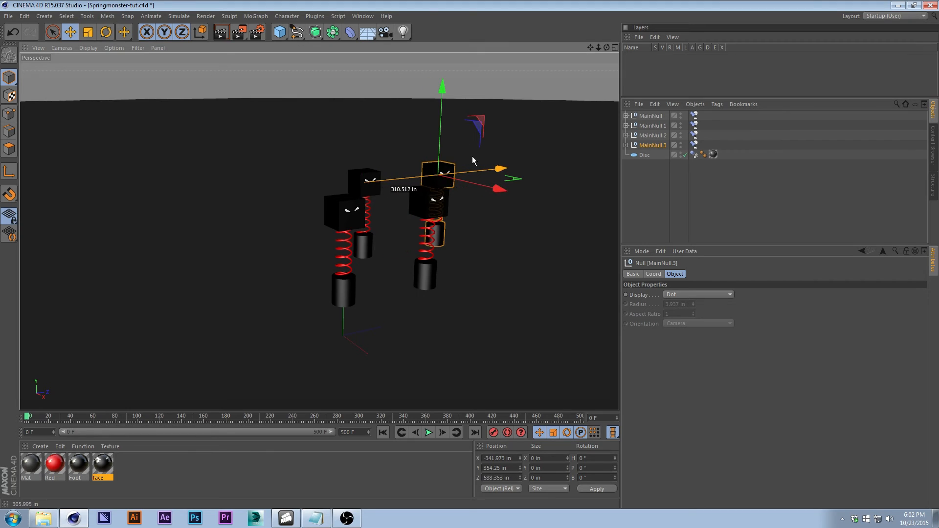
Step: Duplicate MainNull.3 and move the copy across the floor to X about -360 in, Z about -20 in
ctrl+drag(650, 146, 650, 156)
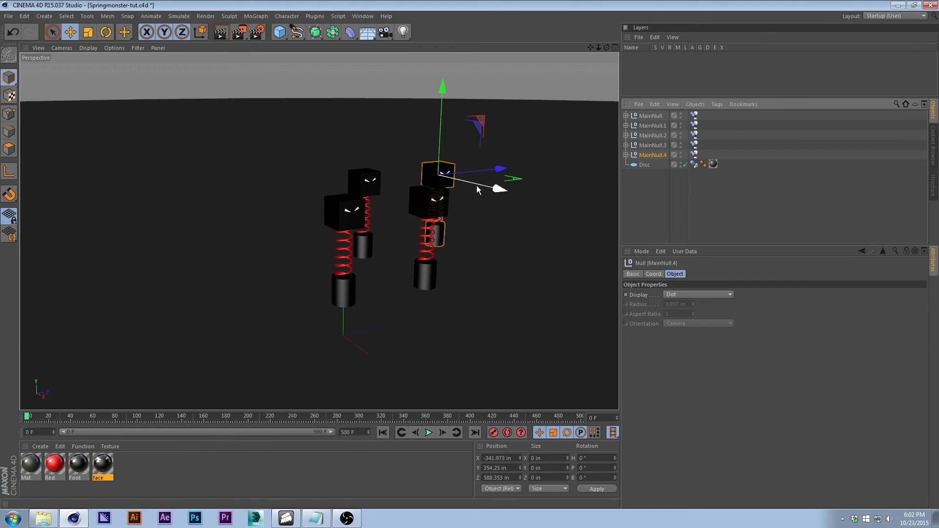
drag(479, 185, 401, 195)
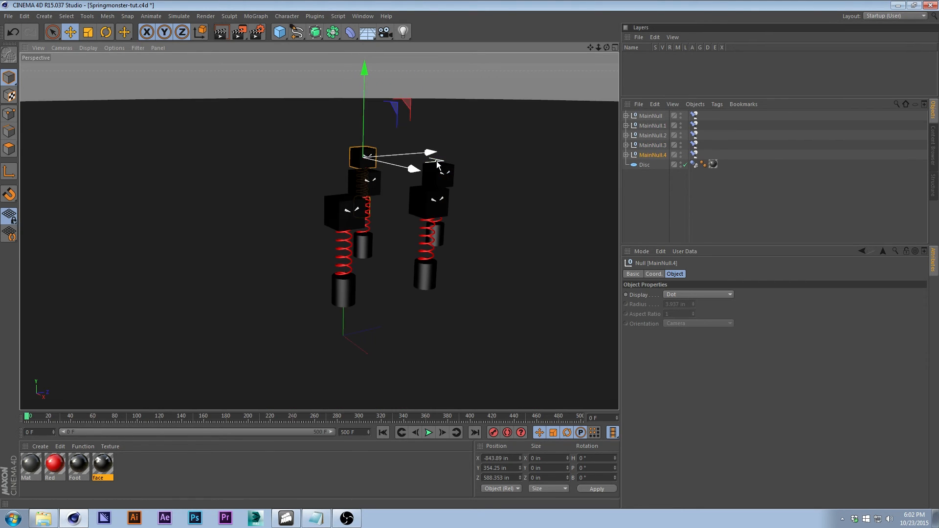
drag(437, 162, 351, 194)
click(646, 157)
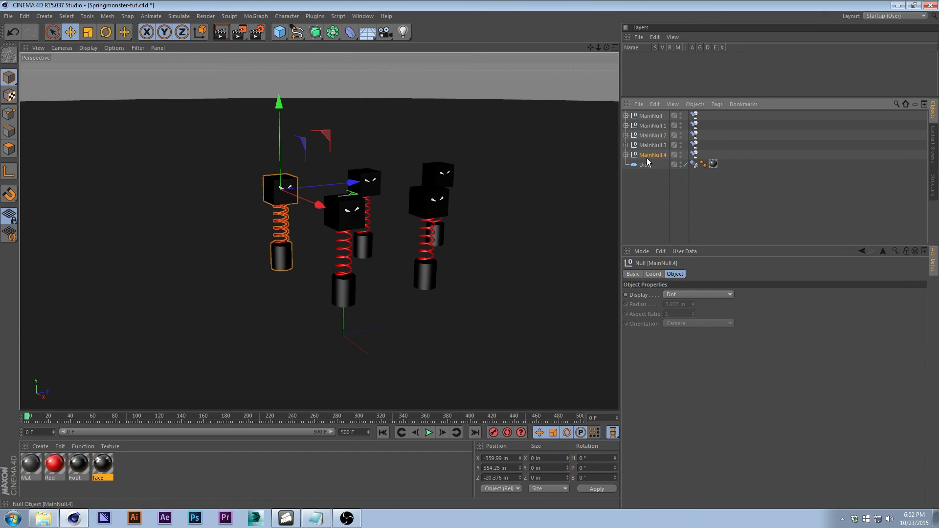
Step: Duplicate MainNull.4 and move the copy across the floor to X about -666 in, Z about 604 in
ctrl+drag(656, 164, 656, 165)
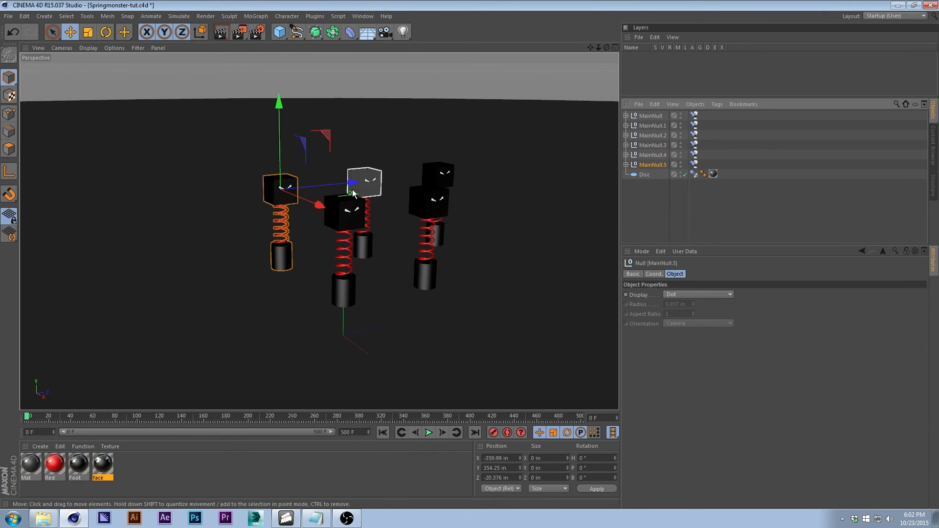
drag(351, 191, 427, 149)
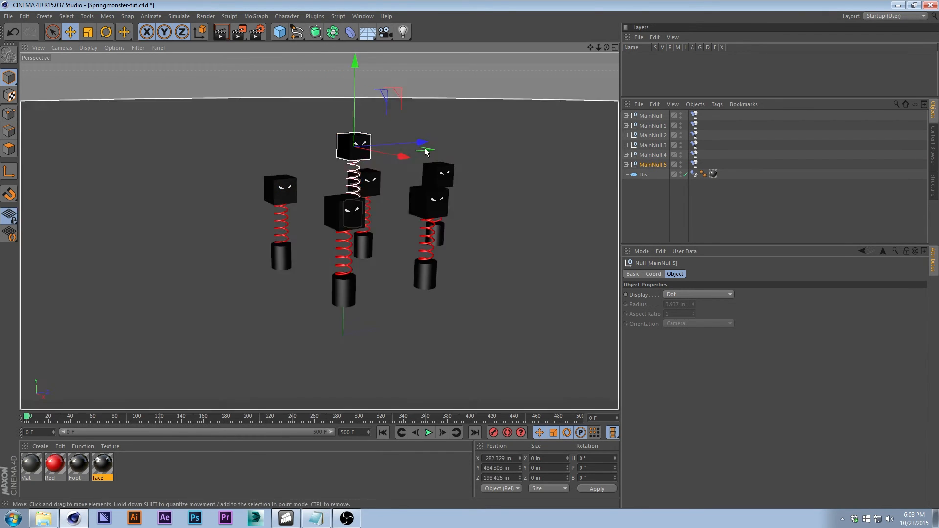
key(ctrl+z)
drag(355, 191, 517, 81)
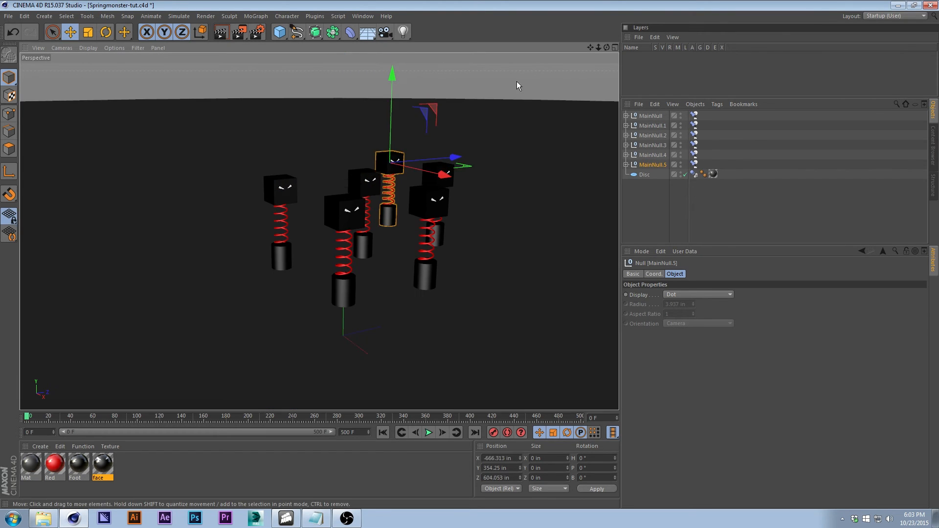
click(469, 150)
Step: Play the simulation of all six monsters from a low viewing angle and stop it at frame 28
scroll(368, 153, up, 2)
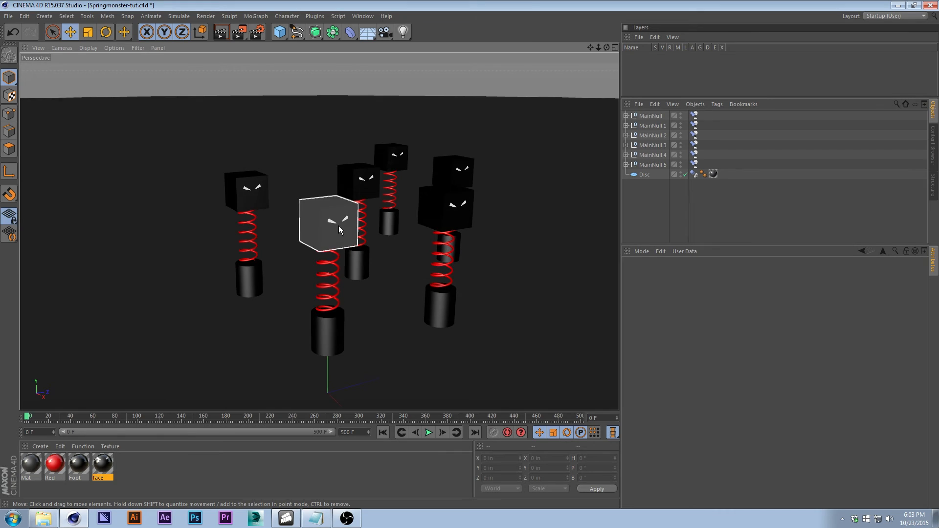
click(331, 224)
alt+drag(348, 232, 348, 192)
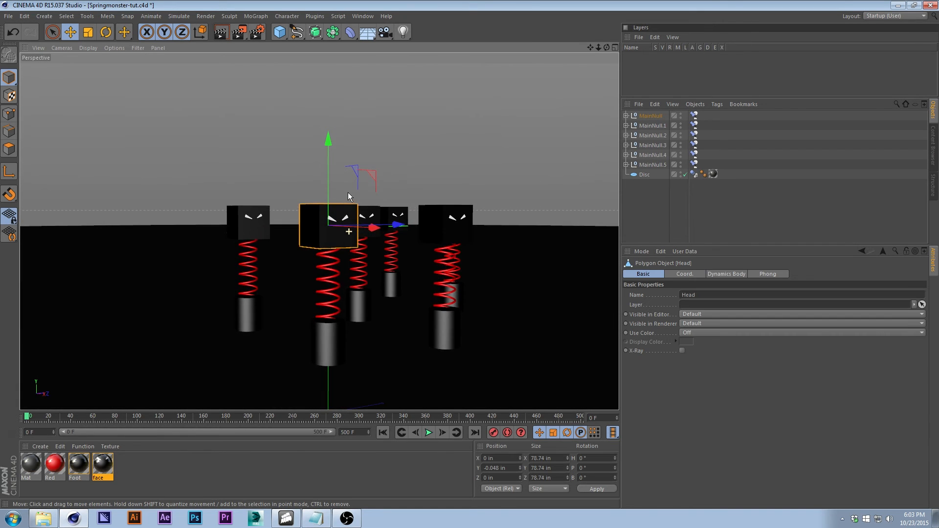
alt+middle_drag(359, 193, 353, 136)
alt+drag(348, 147, 356, 160)
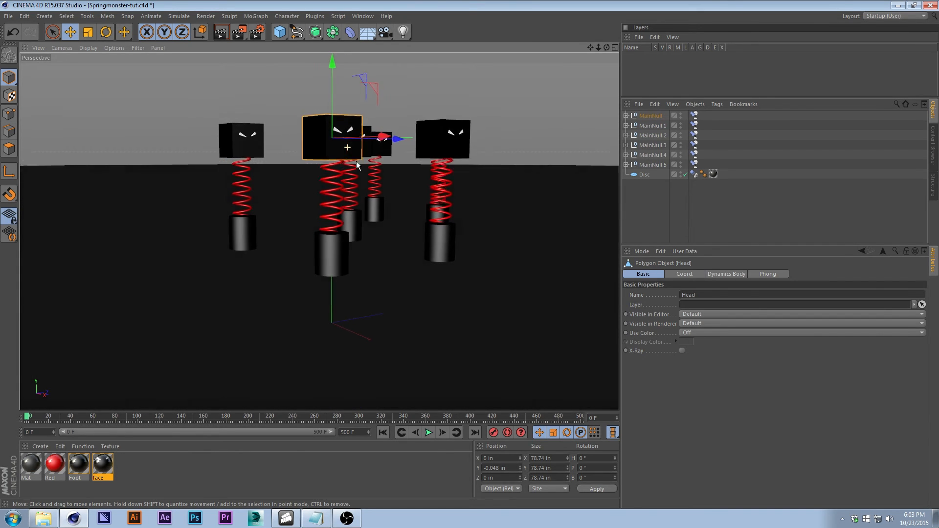
alt+middle_drag(356, 163, 355, 158)
alt+drag(354, 167, 355, 168)
scroll(372, 139, down, 3)
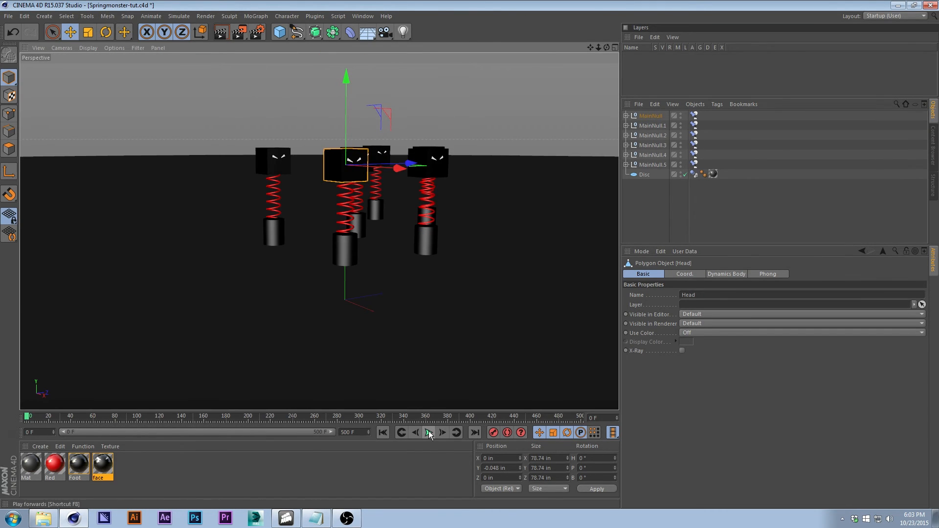
click(429, 433)
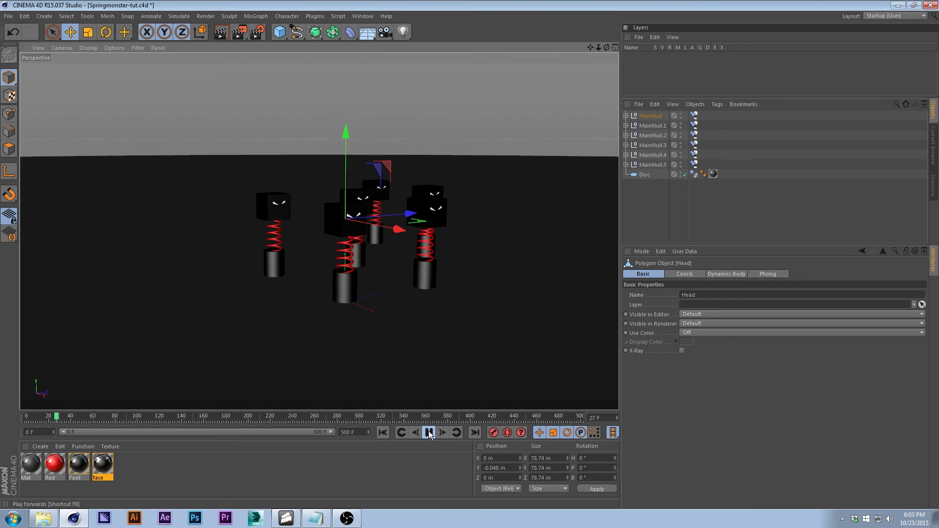
click(429, 433)
Step: Add a Camera from a low, close viewpoint framing all the monsters and look through it
alt+drag(346, 194, 343, 180)
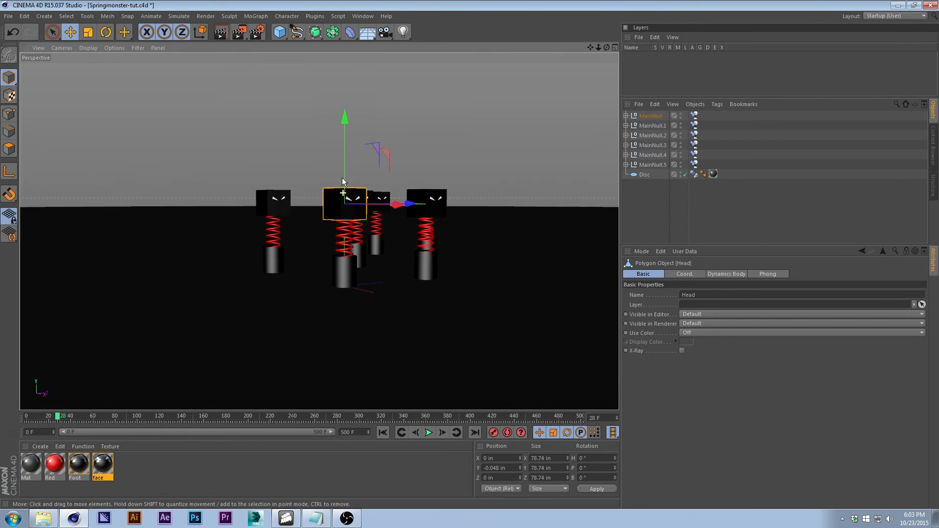
scroll(344, 181, up, 4)
alt+drag(353, 195, 321, 143)
click(402, 90)
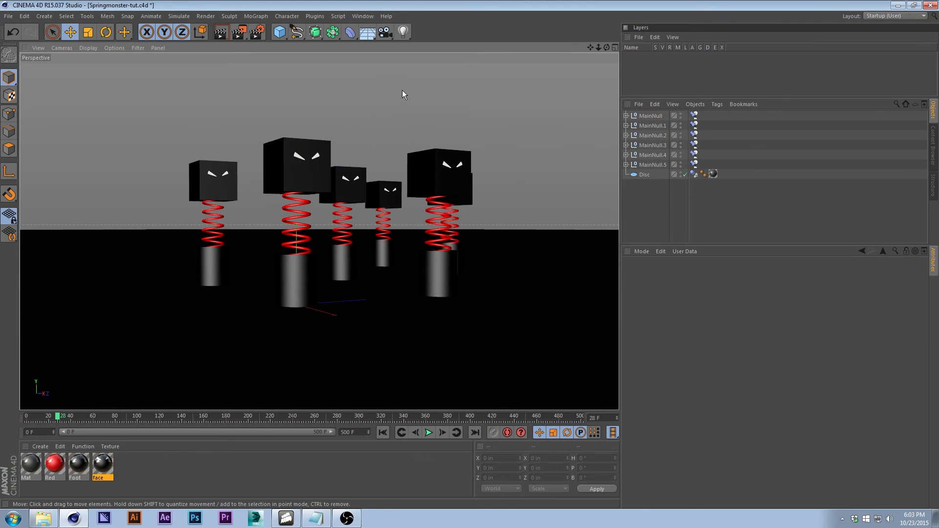
click(385, 32)
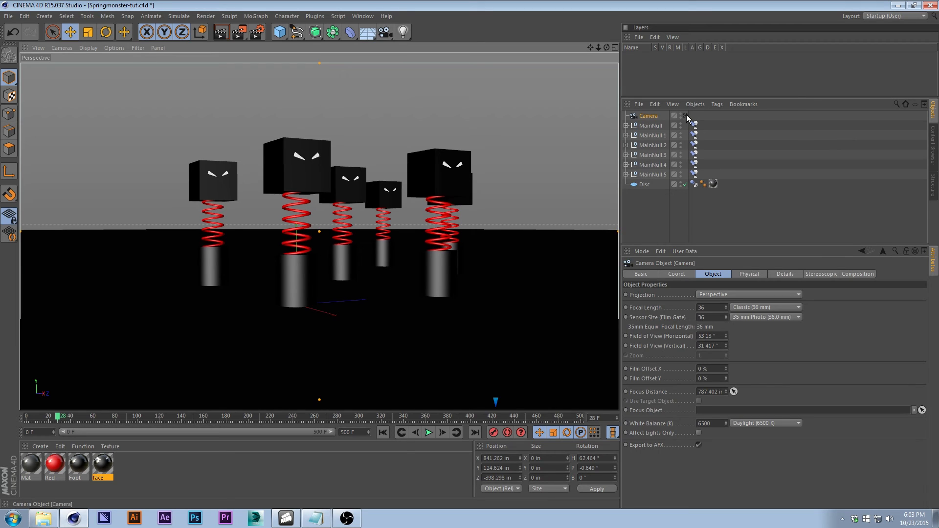
Step: Switch the Top view of the four-view layout to a shaded Perspective view and enlarge it
click(612, 48)
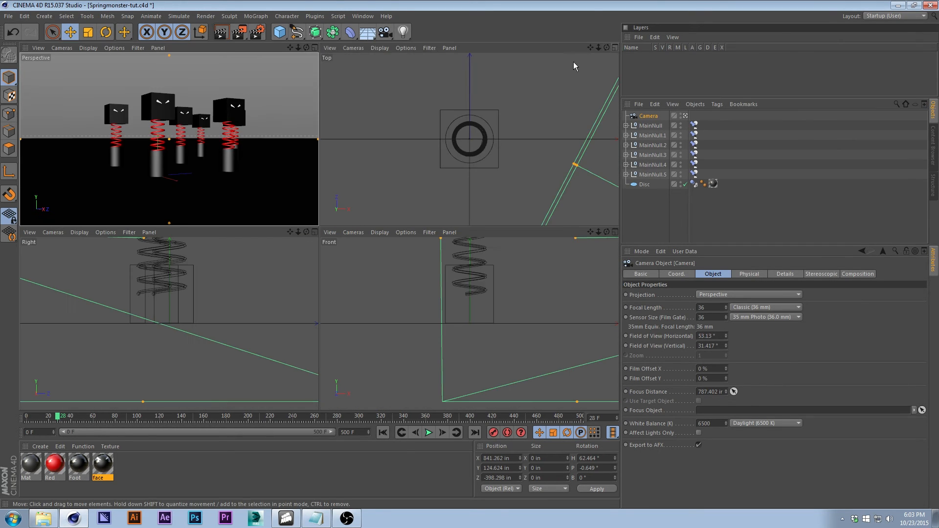
click(362, 48)
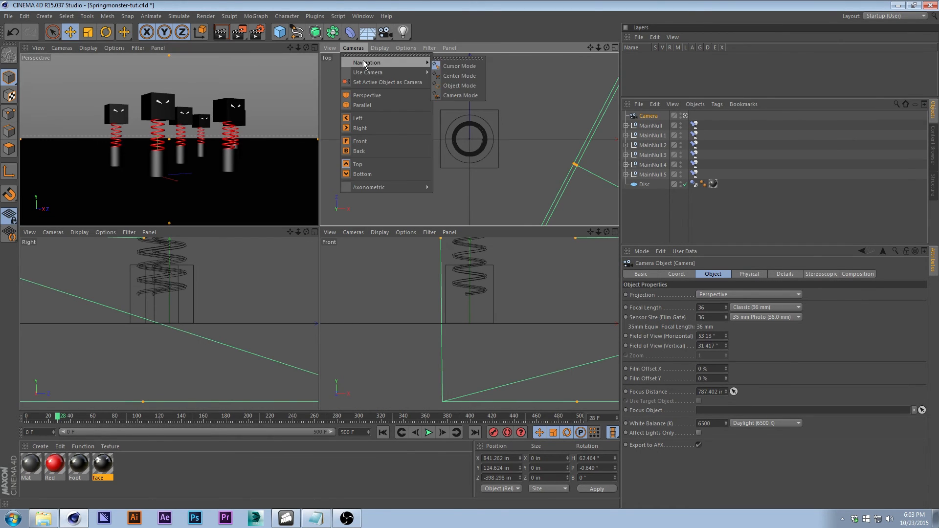
click(363, 94)
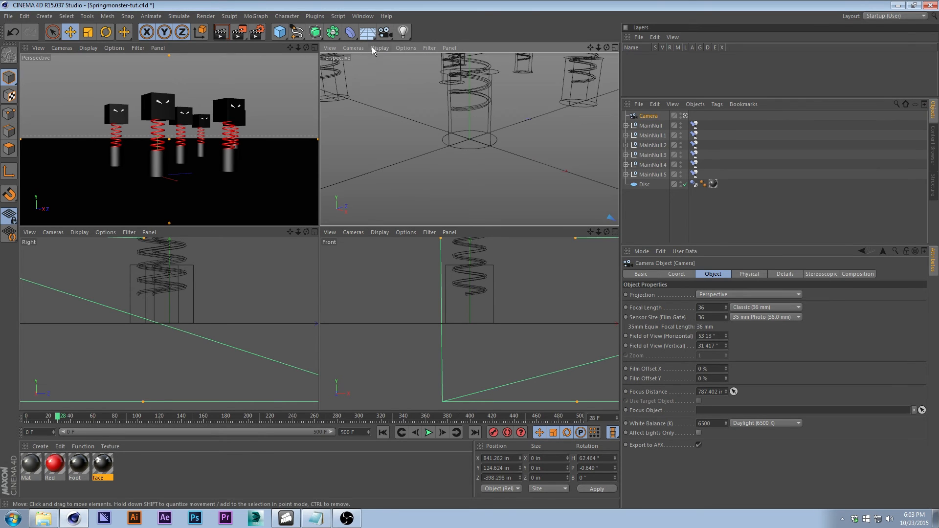
click(380, 48)
click(396, 64)
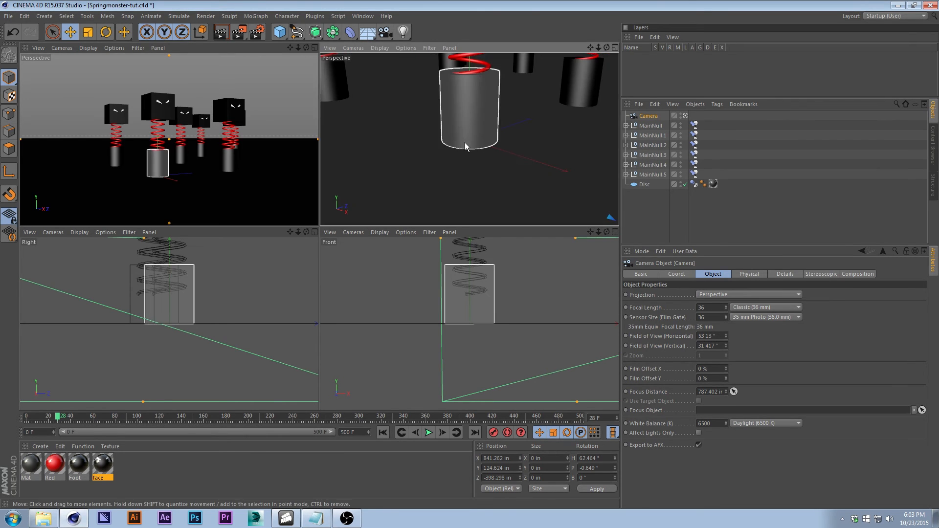
scroll(411, 145, down, 5)
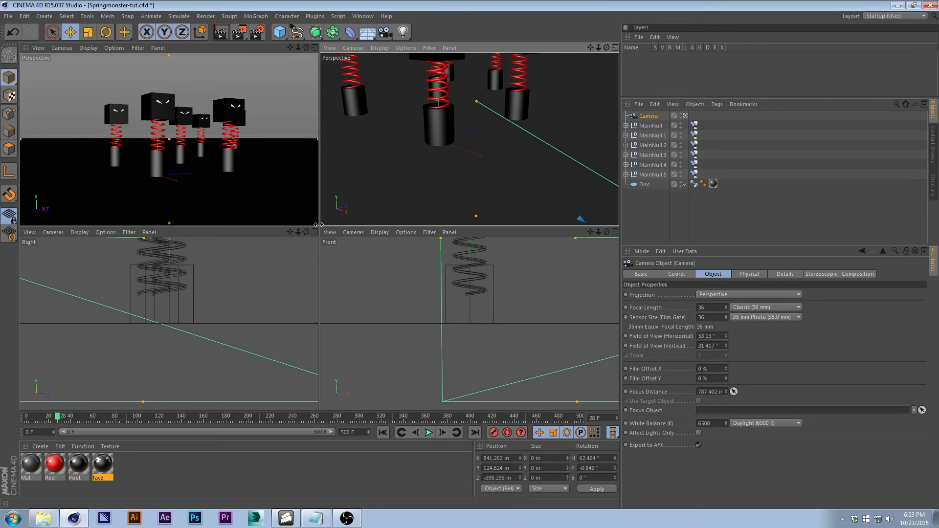
drag(319, 224, 237, 365)
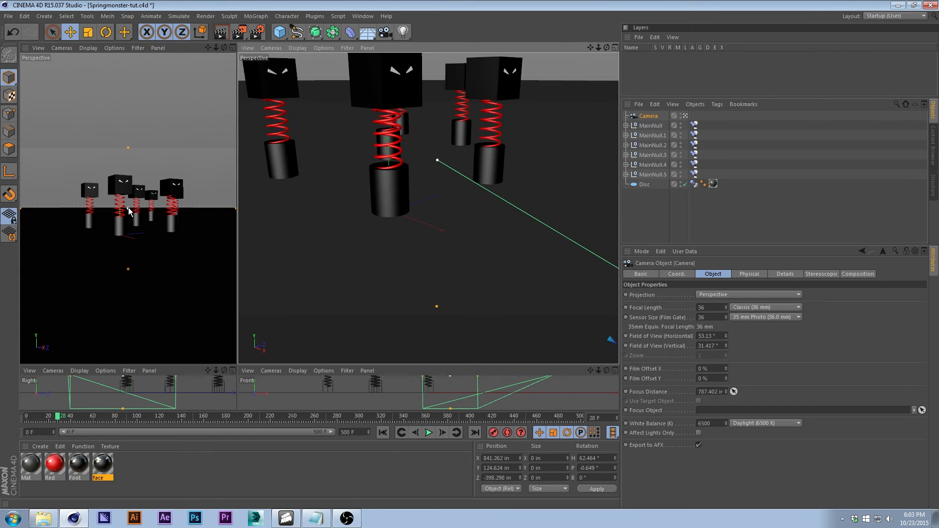
Step: Examine the camera's placement relative to the six monsters in the enlarged perspective view
click(192, 162)
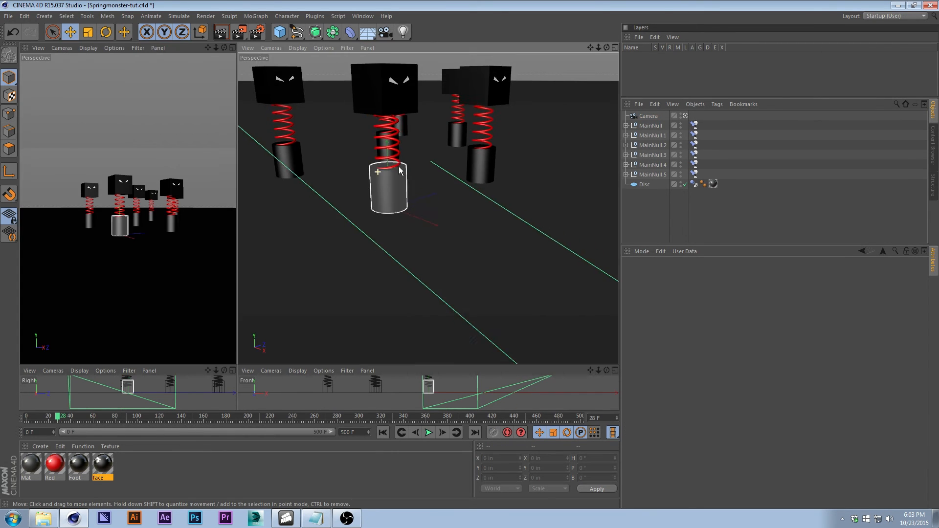
scroll(421, 170, down, 6)
alt+middle_drag(477, 163, 475, 185)
scroll(475, 184, down, 3)
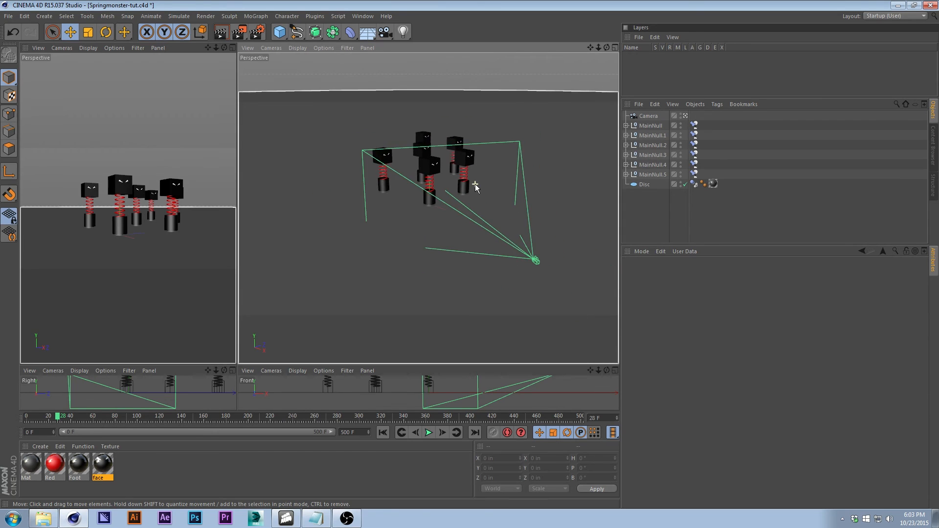
scroll(462, 181, up, 2)
scroll(464, 198, down, 2)
scroll(464, 199, up, 4)
scroll(519, 191, down, 4)
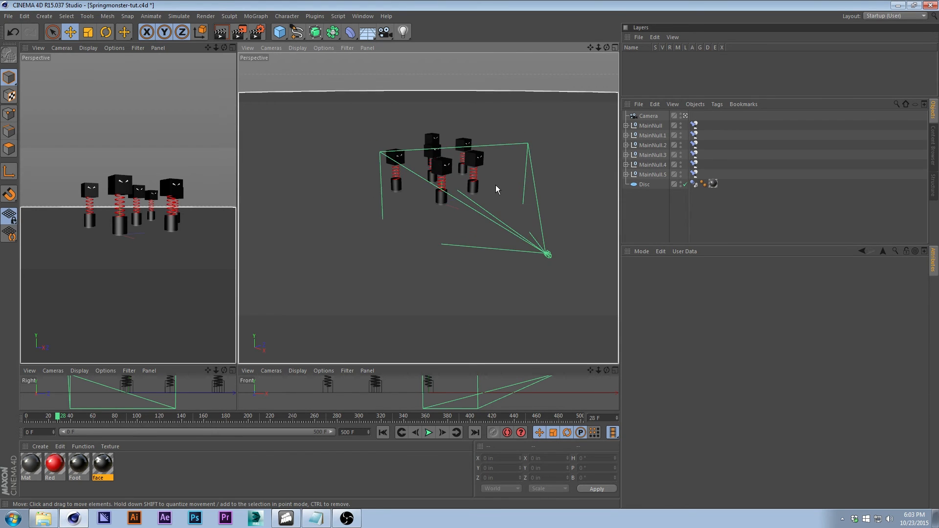
scroll(496, 190, down, 1)
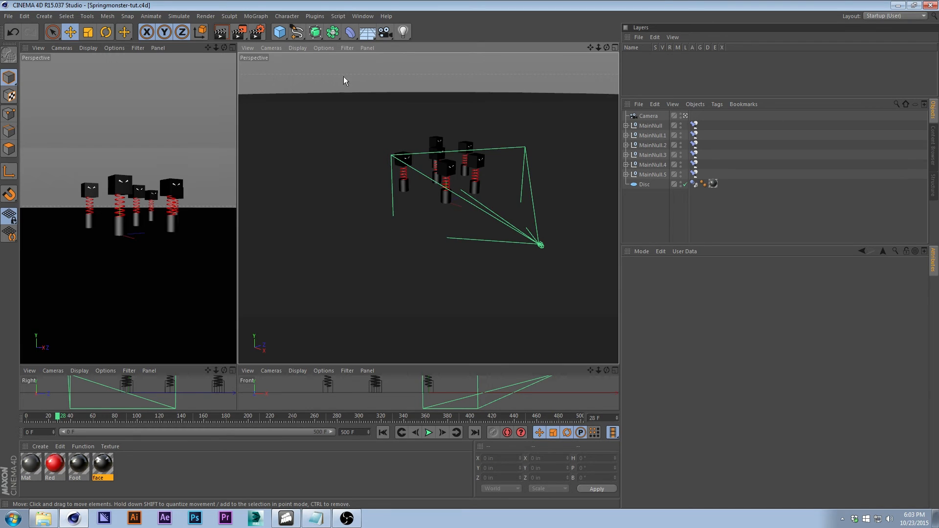
Step: Add a Spot Light, raise it to about 450 in above the Disc, and tilt it down about 36°
click(403, 31)
click(496, 47)
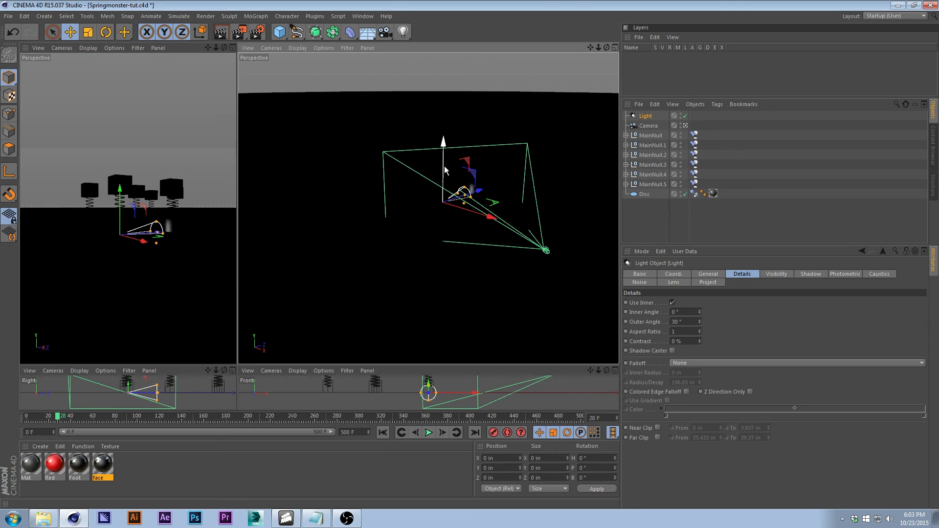
drag(444, 170, 473, 145)
key(r)
key(e)
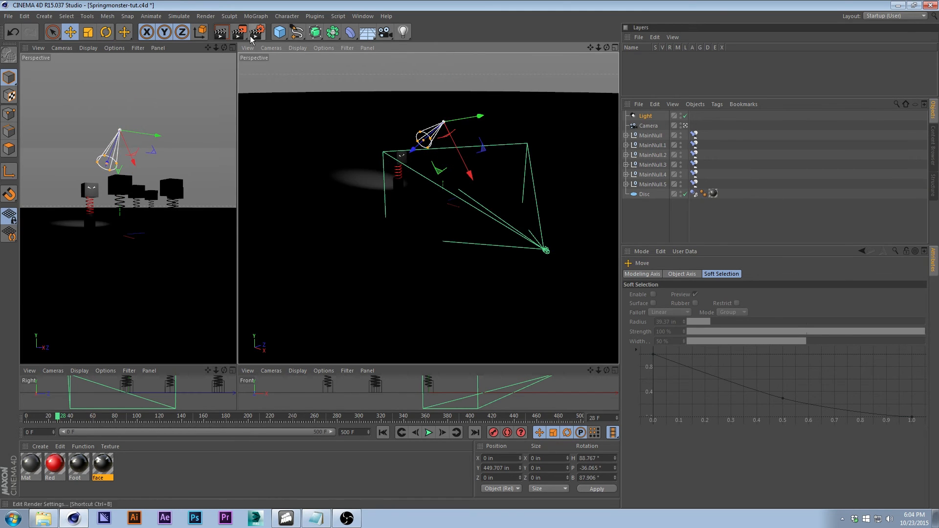
Step: Move the spot light along the world X axis to about 600 in and widen its cone to cover all the monsters
click(201, 33)
drag(490, 128, 596, 177)
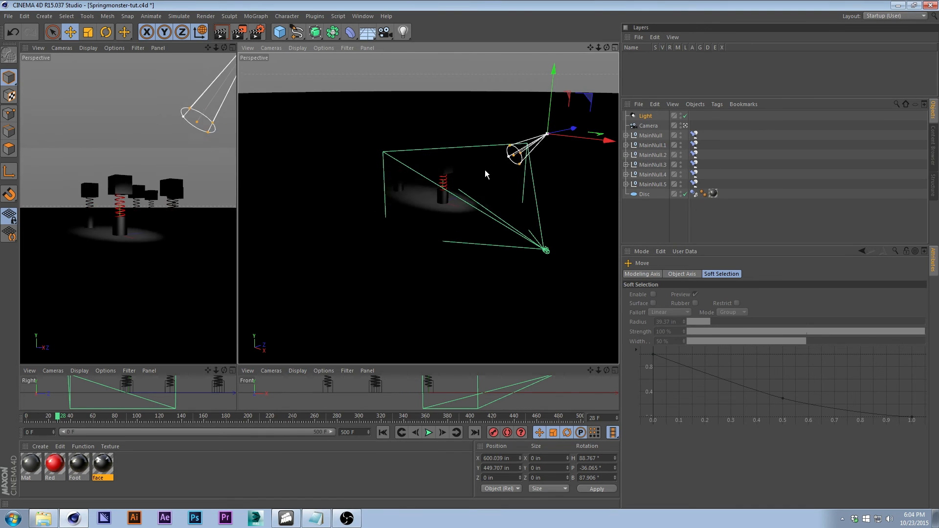
drag(485, 170, 520, 147)
click(195, 163)
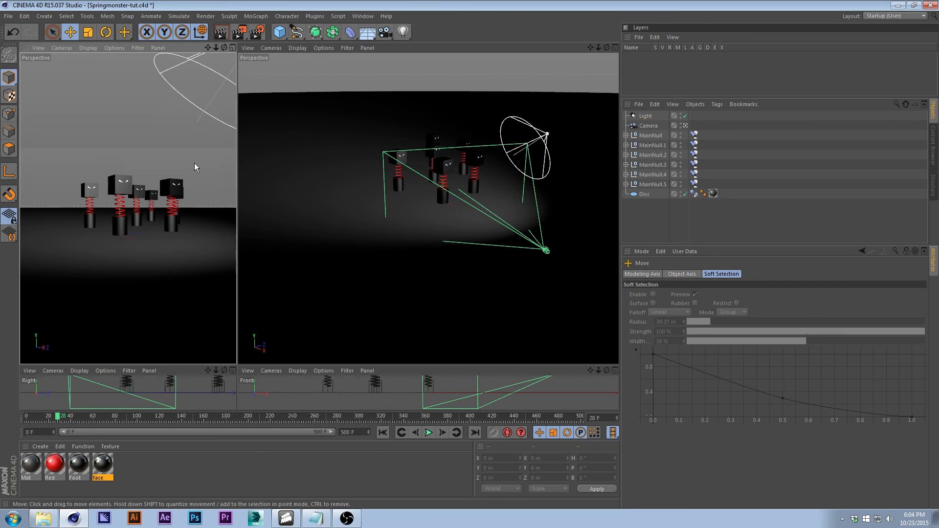
Step: Render the current frame in the Picture Viewer to check the spot lighting, and close the viewer
click(238, 31)
drag(591, 72, 556, 60)
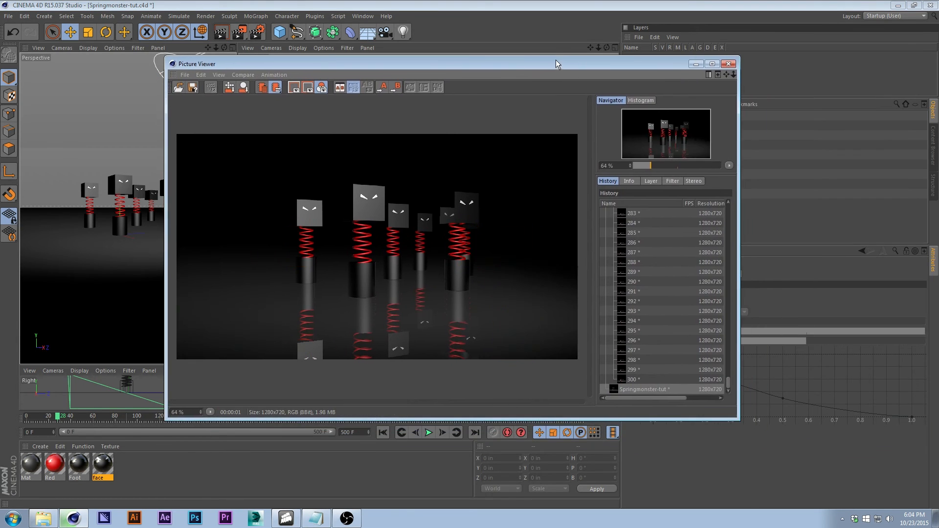
click(731, 66)
Step: Raise the spot light to about 633 in, tilt it down to a pitch of about -57°, and test-render the frame
click(549, 136)
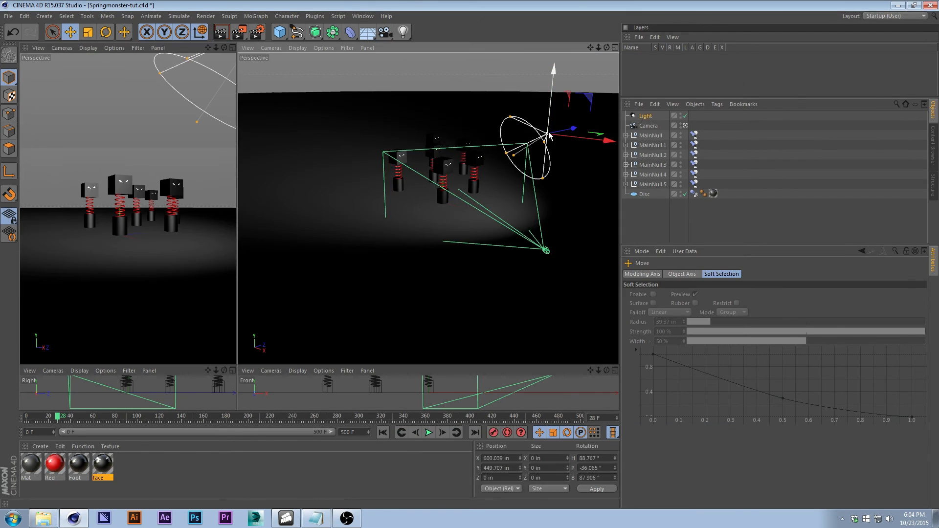
drag(552, 126, 585, 68)
key(r)
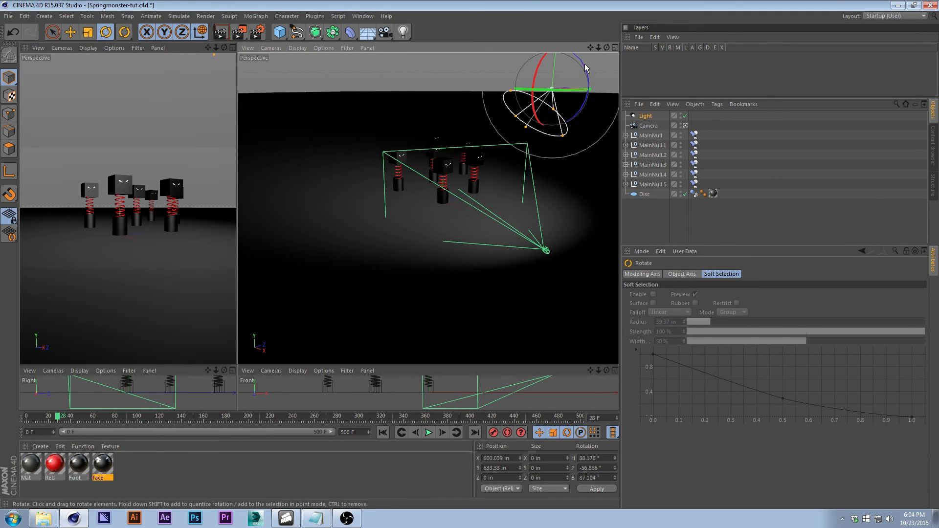
click(238, 33)
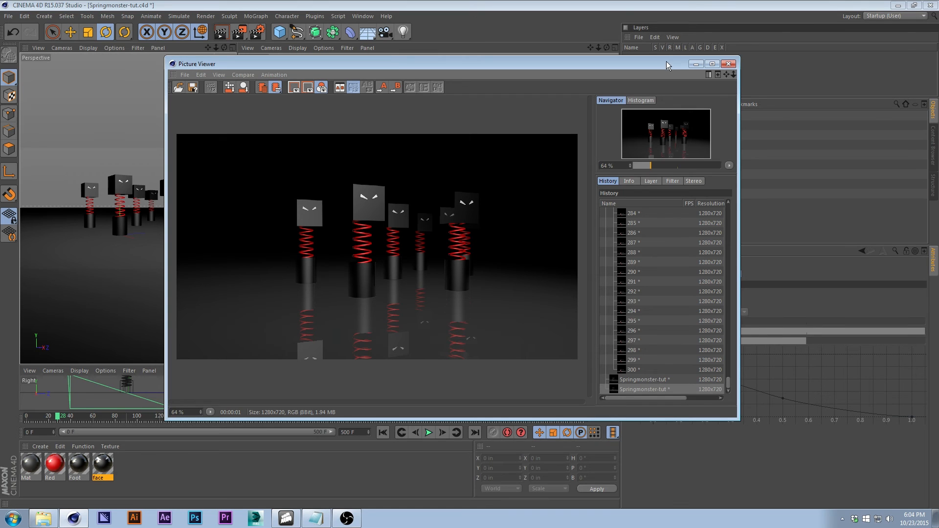
click(729, 63)
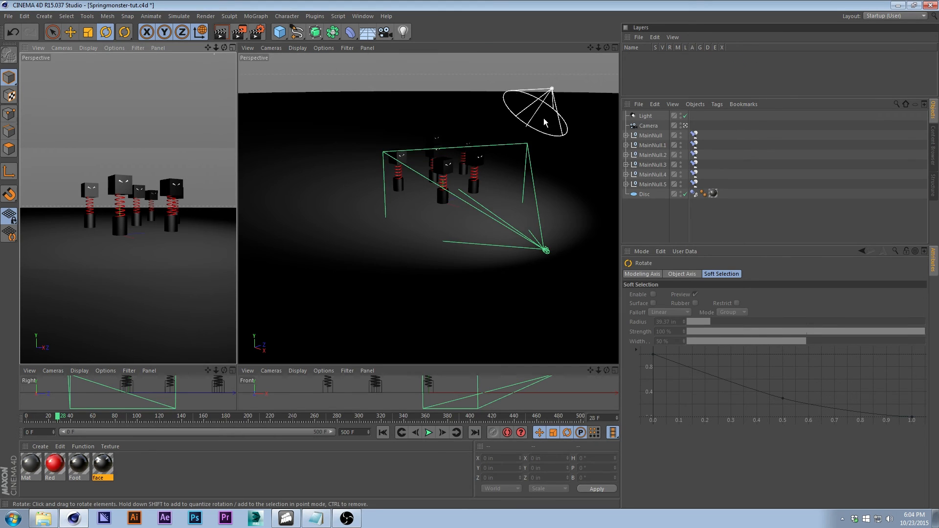
Step: Raise the spot light vertically along the world axis to about 826 in
click(552, 89)
alt+middle_drag(515, 163, 475, 203)
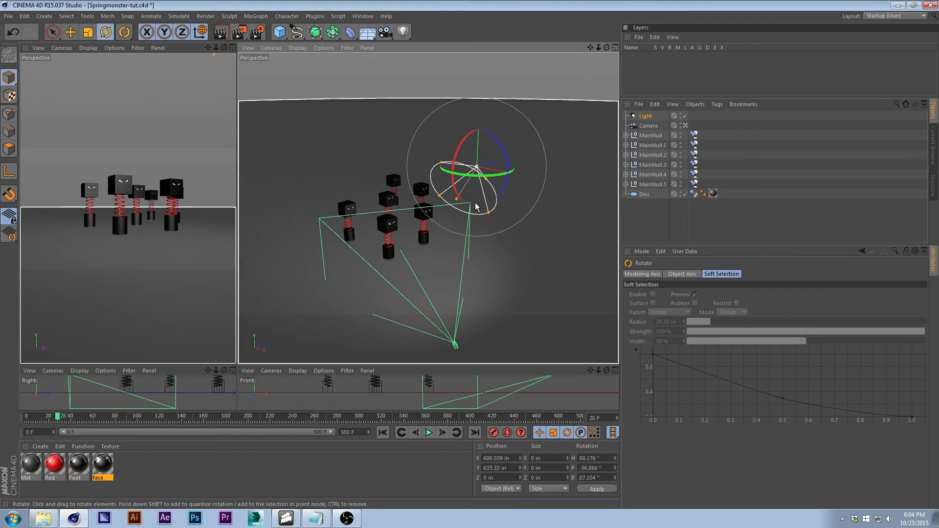
key(e)
key(w)
key(r)
key(w)
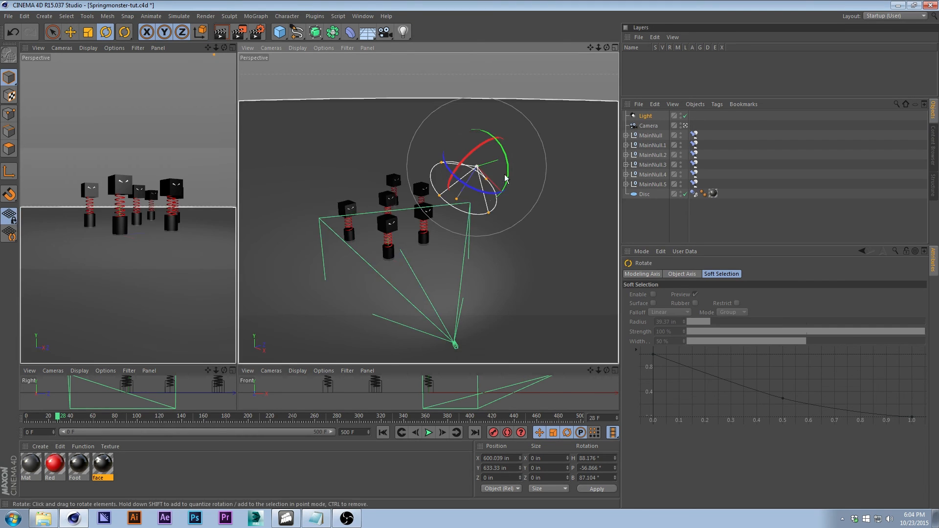
key(e)
key(w)
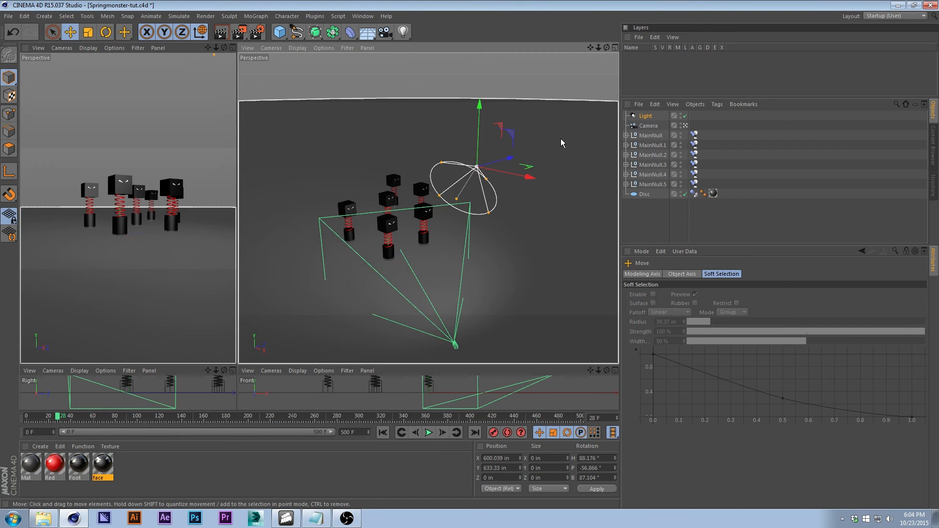
drag(479, 135, 477, 86)
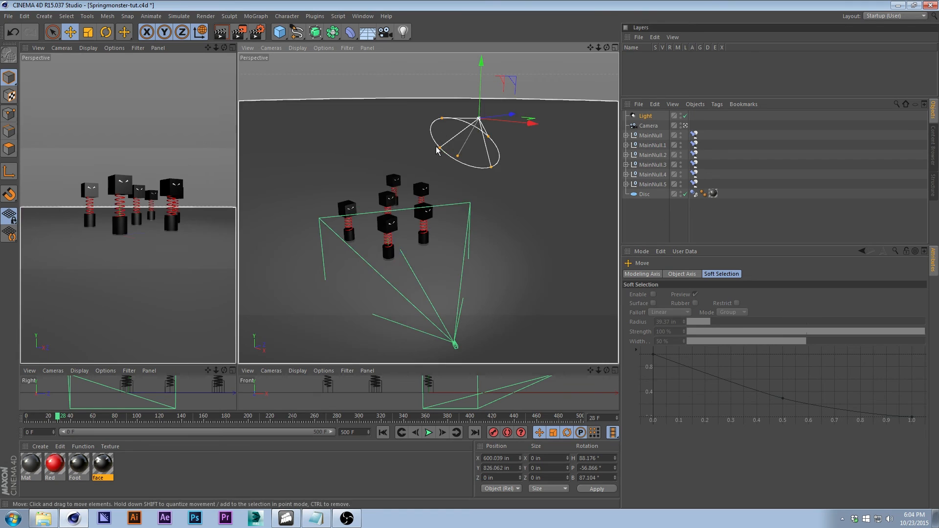
Step: Narrow the spot light's outer angle to about 68.6° and test-render the frame
drag(439, 148, 442, 160)
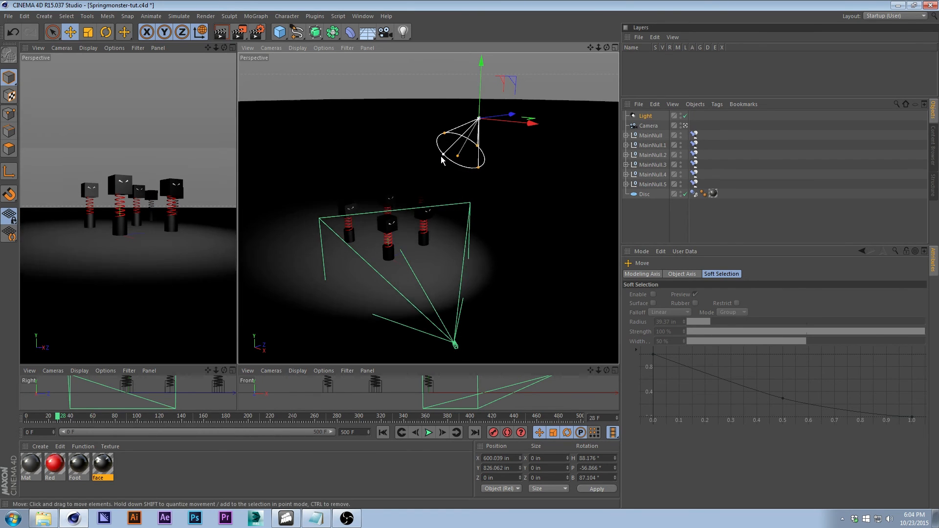
click(176, 157)
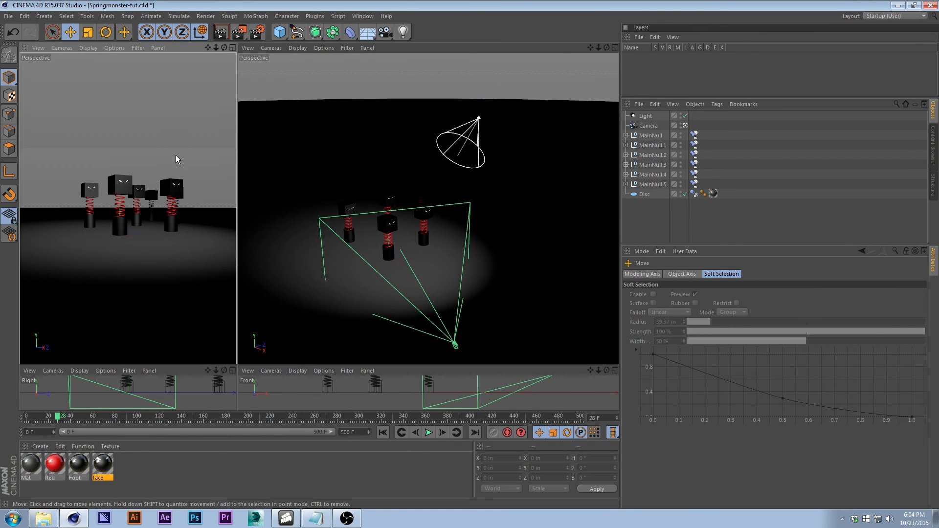
click(235, 38)
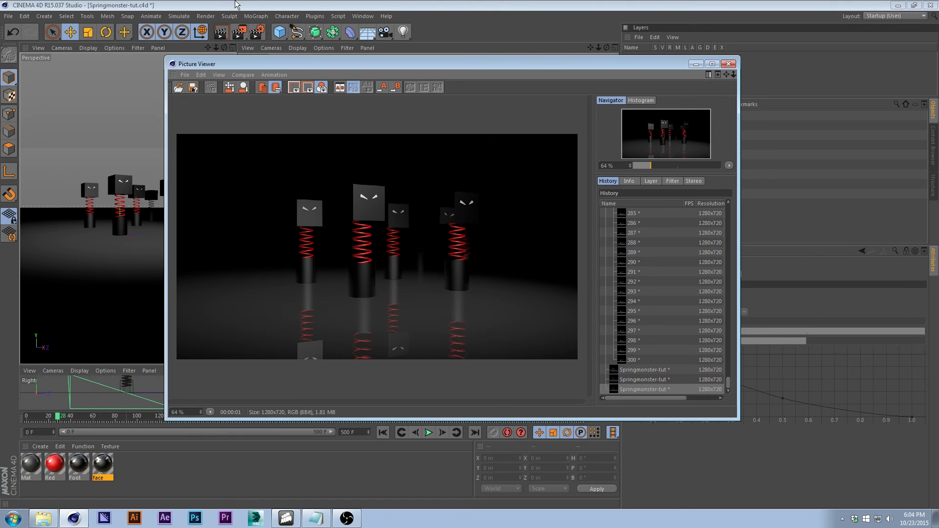
Step: Add the Ambient Occlusion effect to the render settings, test-render the frame, and clear both windows from the viewports
click(257, 32)
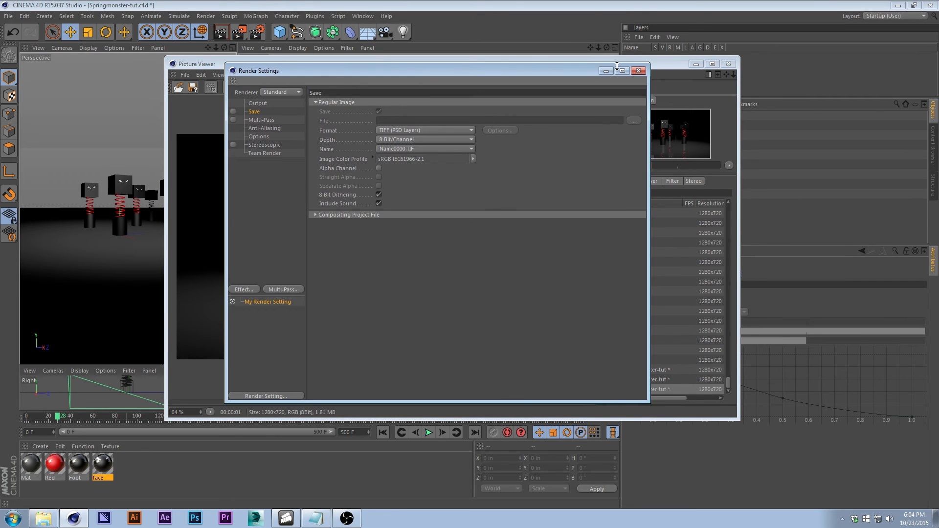
drag(494, 71, 715, 77)
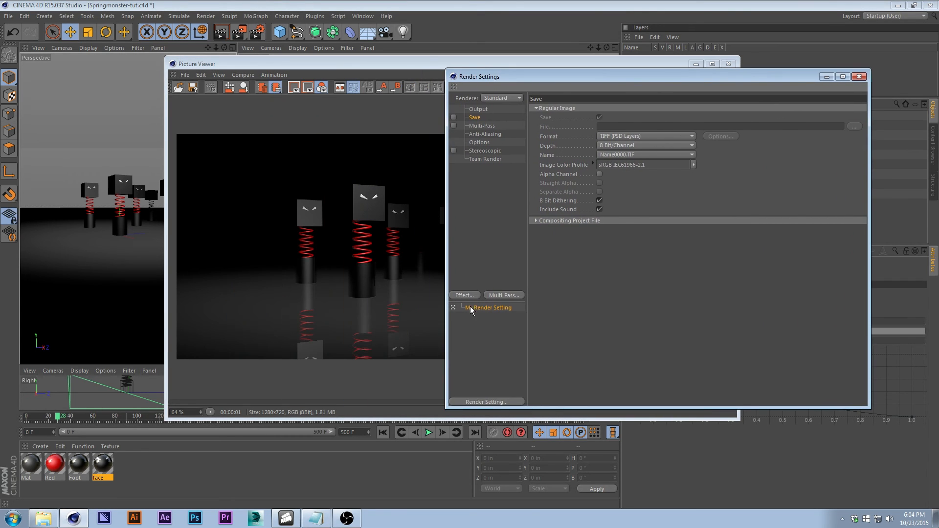
click(463, 296)
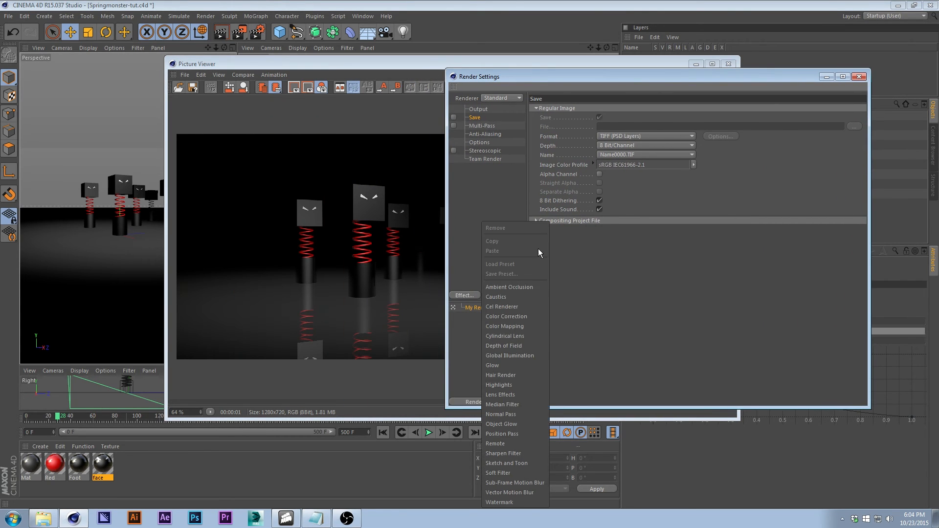
click(513, 288)
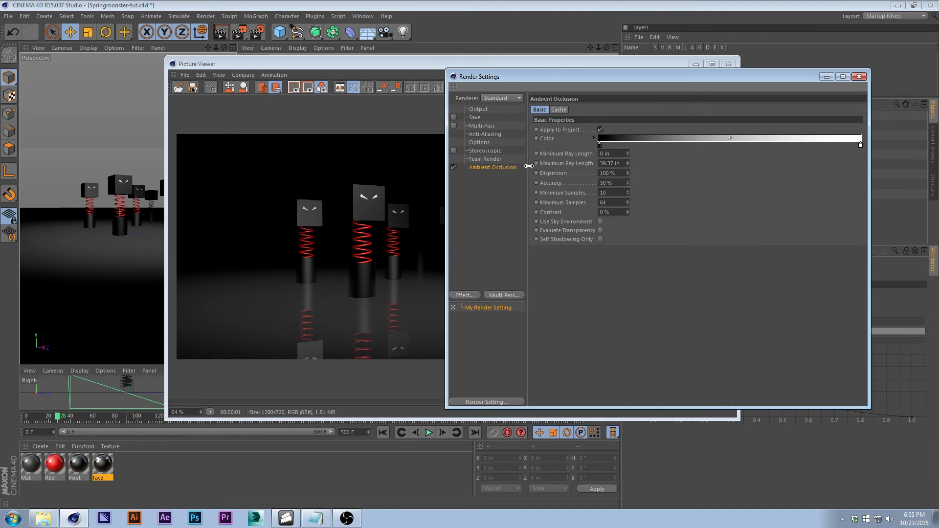
click(239, 32)
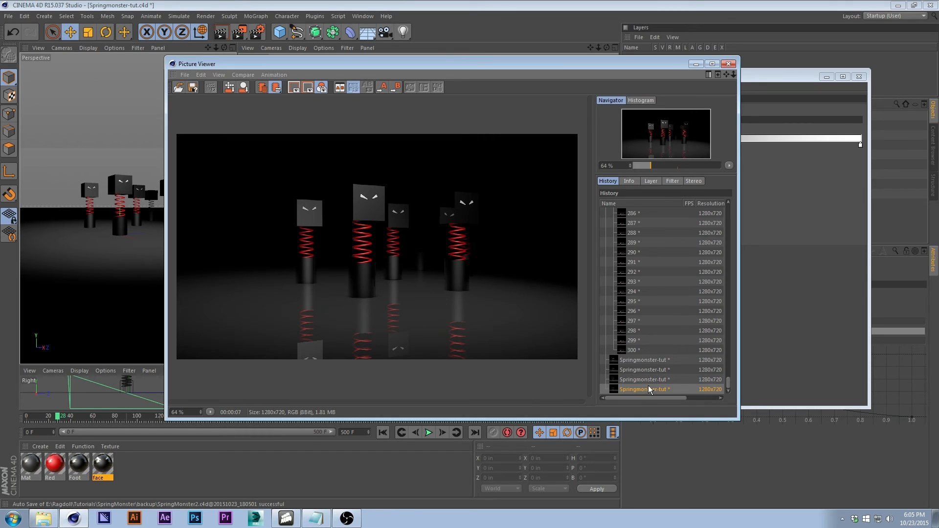
drag(630, 67, 938, 157)
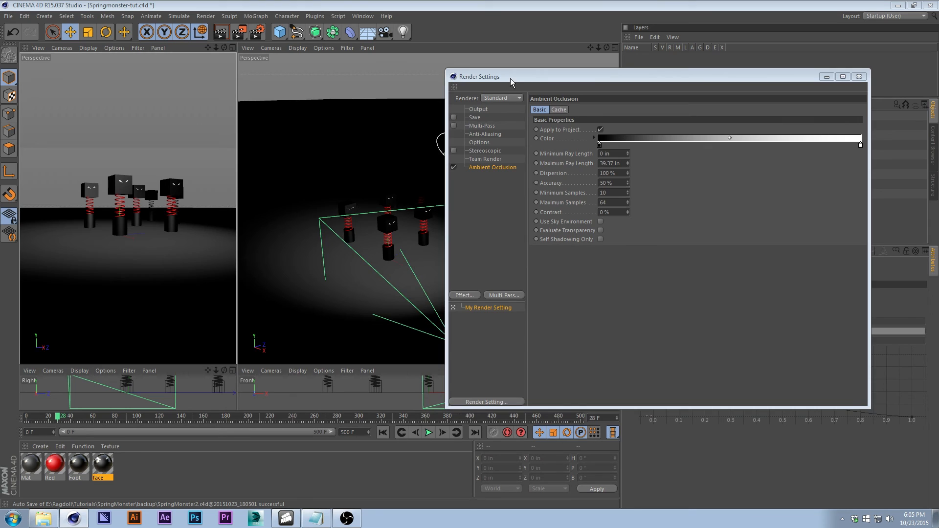
drag(510, 78, 938, 83)
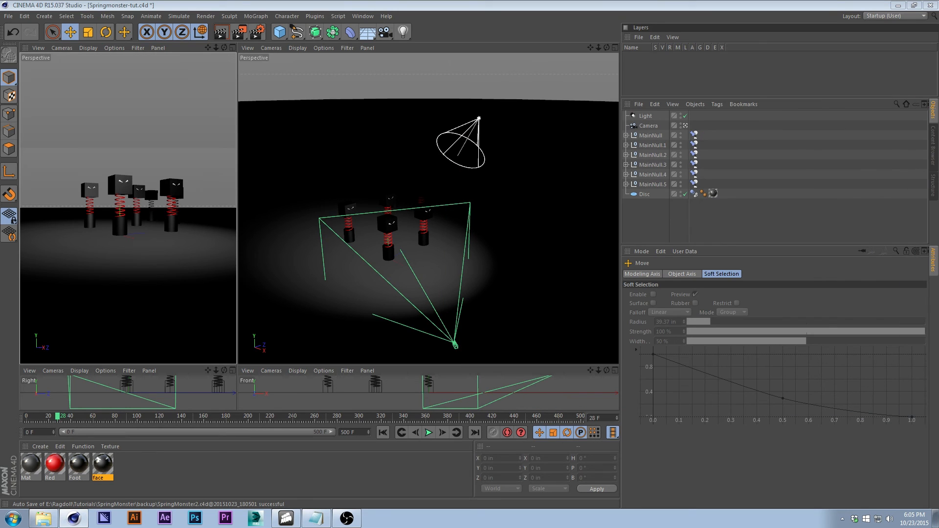
Step: Set the spot light's shadow type to Raytraced (Hard)
click(647, 120)
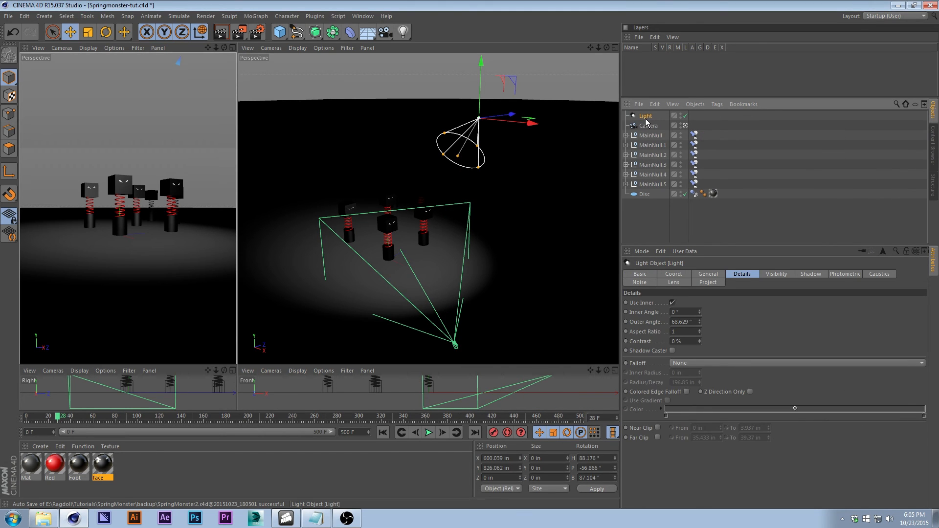
click(810, 274)
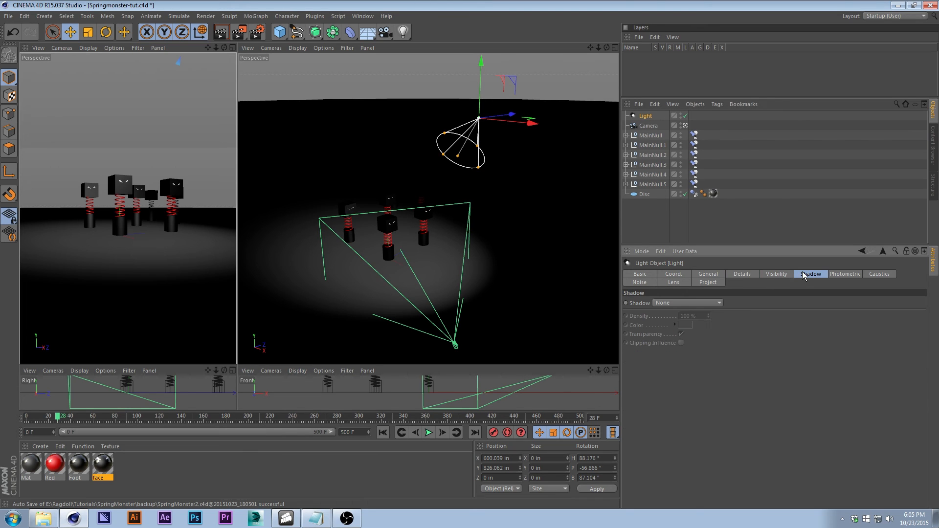
click(680, 303)
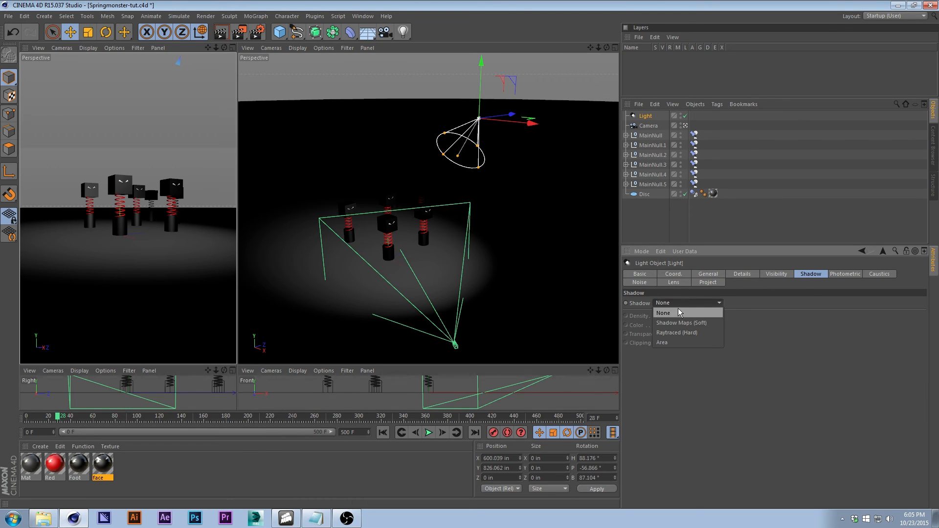
click(683, 333)
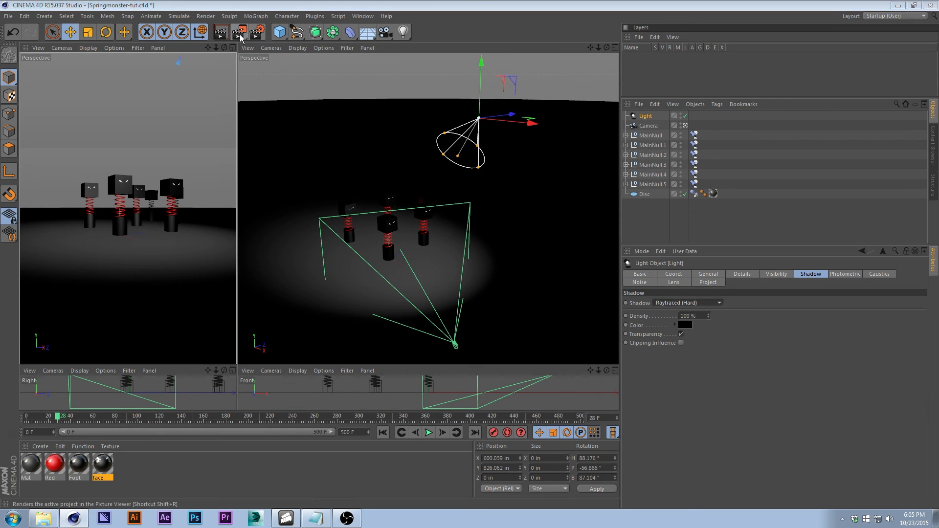
Step: Render the frame in the Picture Viewer to check the monsters' shadows, and move the viewer out of the way
click(240, 33)
drag(719, 98, 465, 68)
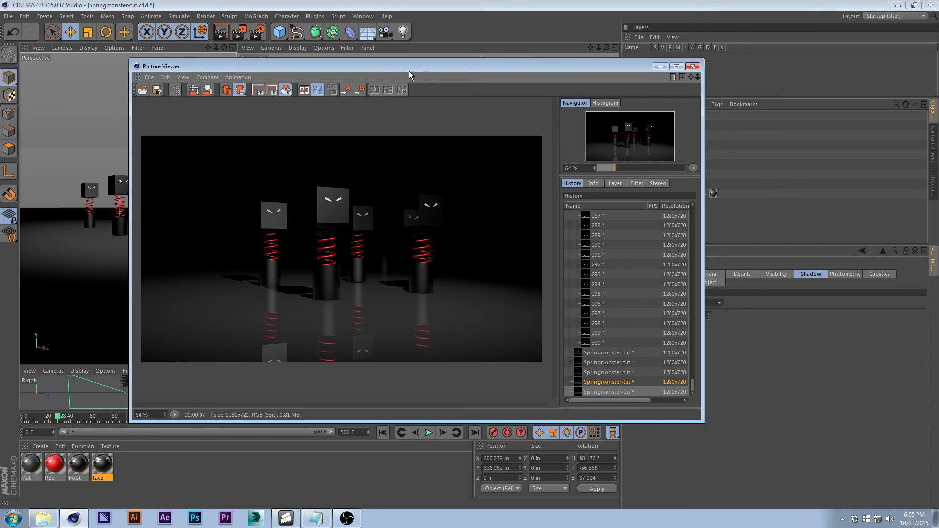
drag(382, 68, 938, 72)
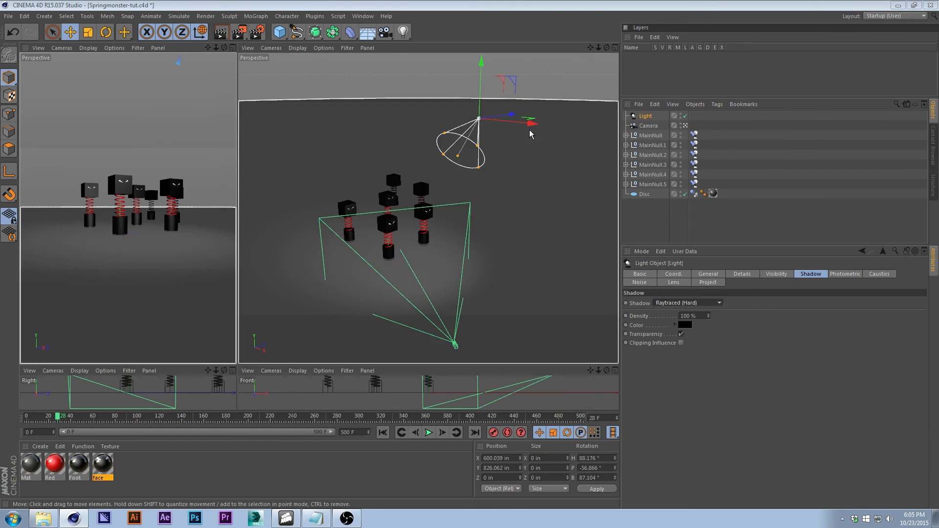
Step: Add an Omni light and place it at about X -965, Y 360, Z -529 in, beside the monsters
click(404, 31)
drag(431, 273, 322, 245)
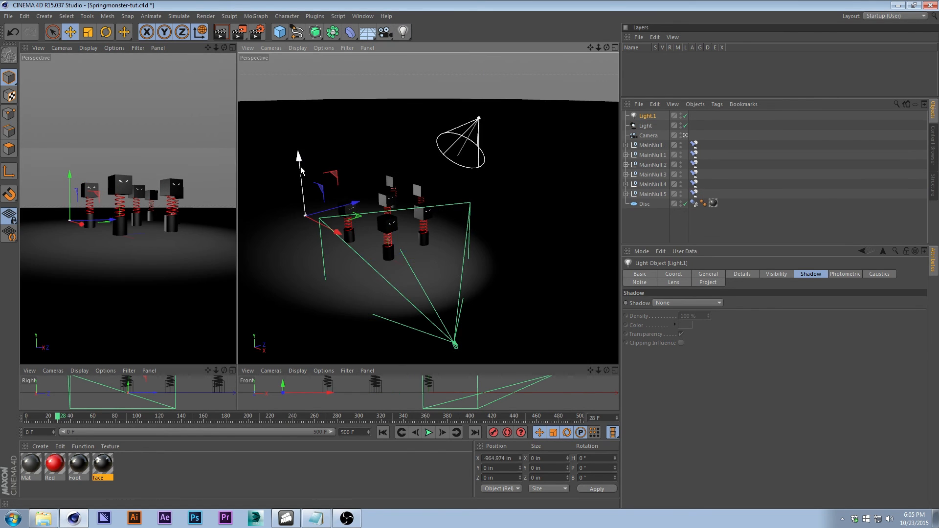
drag(300, 165, 298, 120)
drag(341, 162, 270, 185)
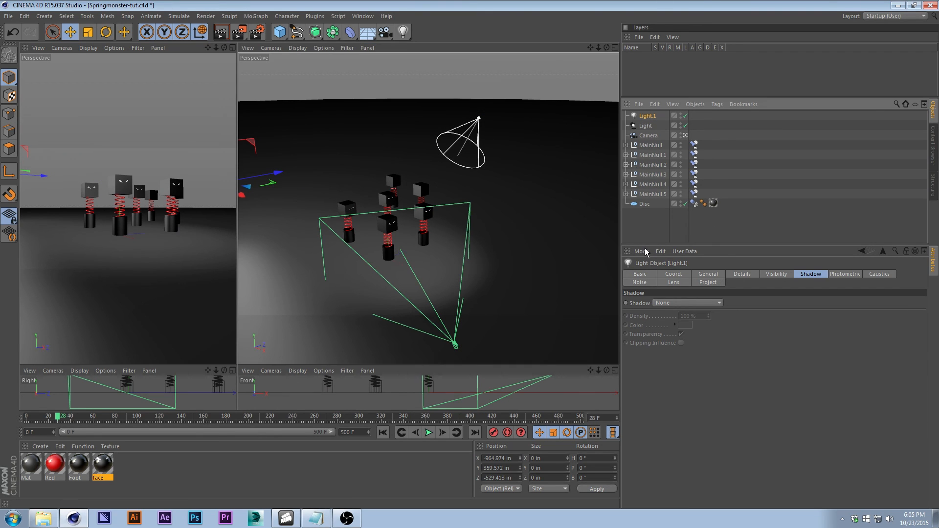
Step: Set the omni light's intensity to 20 % and test-render the frame in the Picture Viewer
click(672, 275)
click(640, 276)
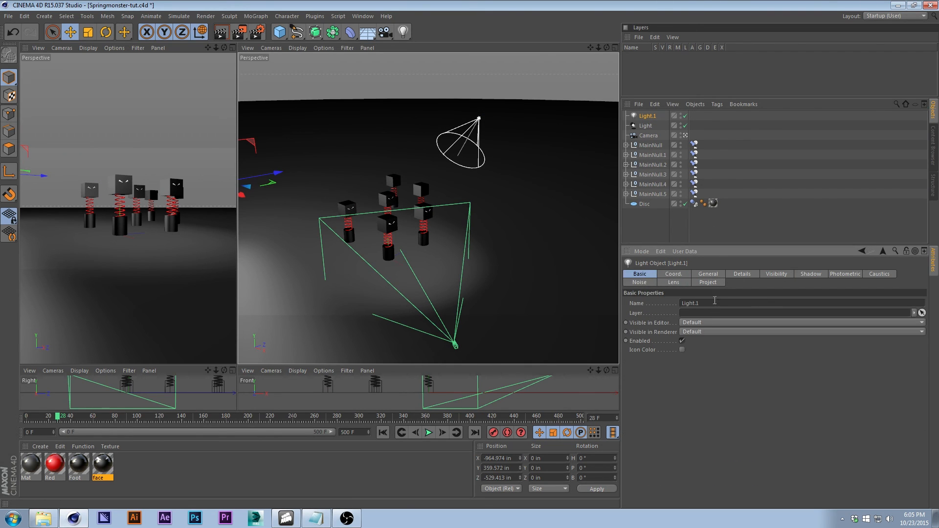
click(706, 275)
text(20)
key(Return)
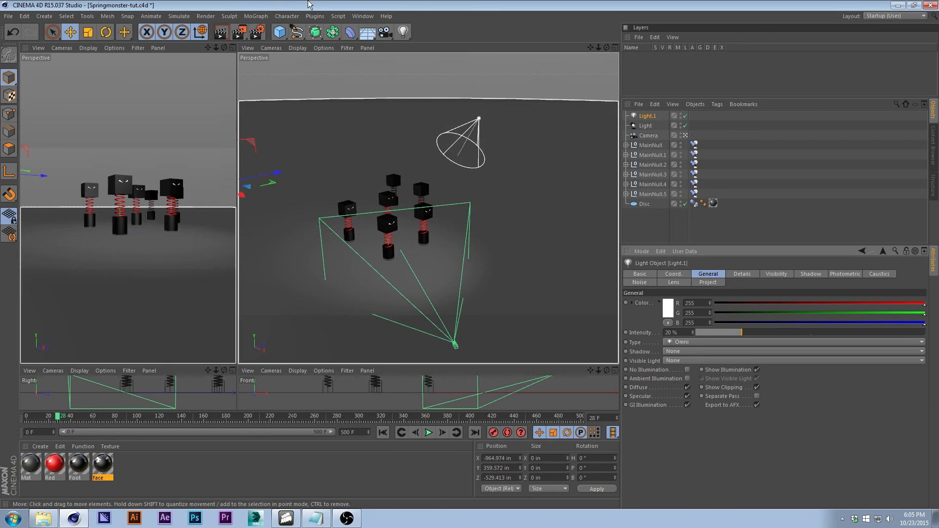
key(shift+r)
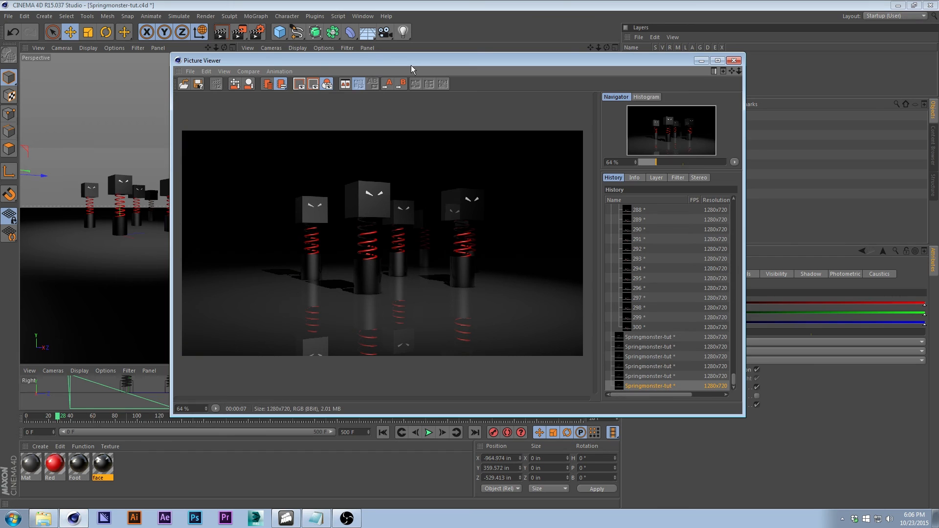
drag(411, 65, 938, 64)
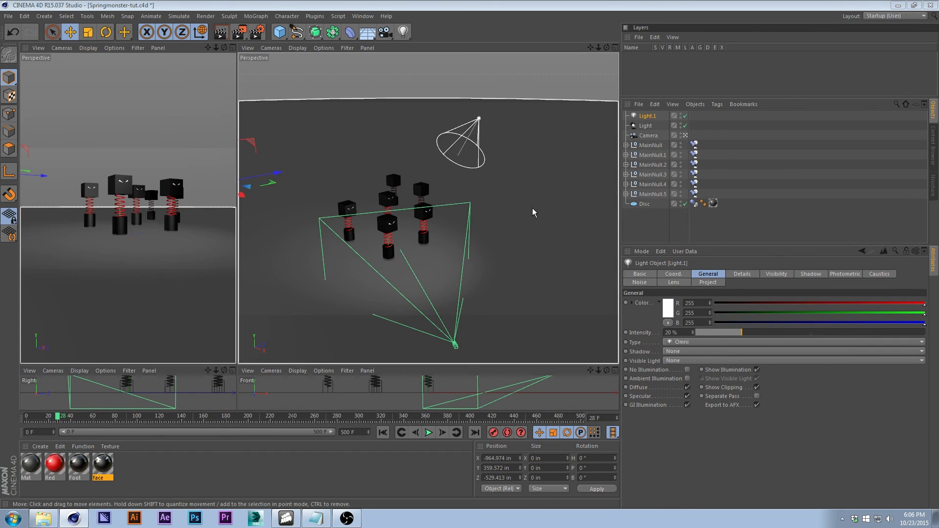
Step: Return to frame 0 and raise all six MainNull monsters together to about Y 779 in
click(529, 65)
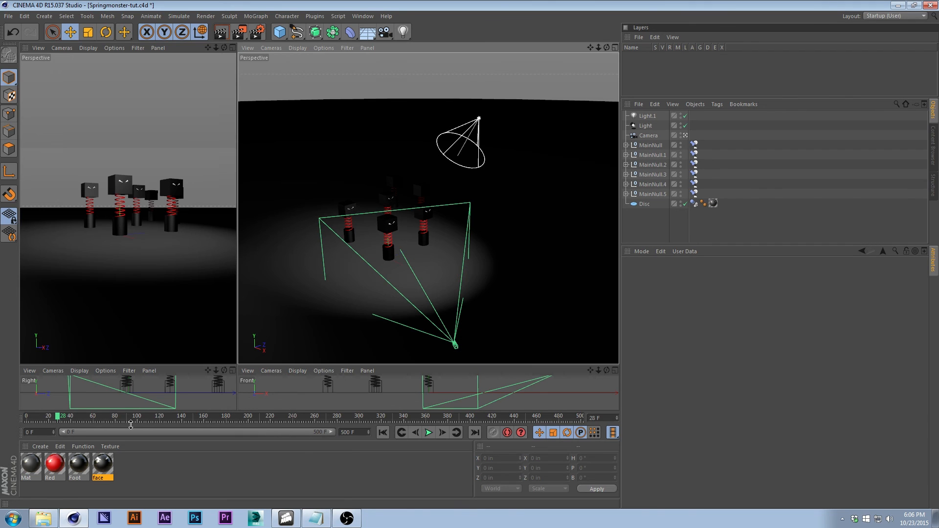
click(383, 433)
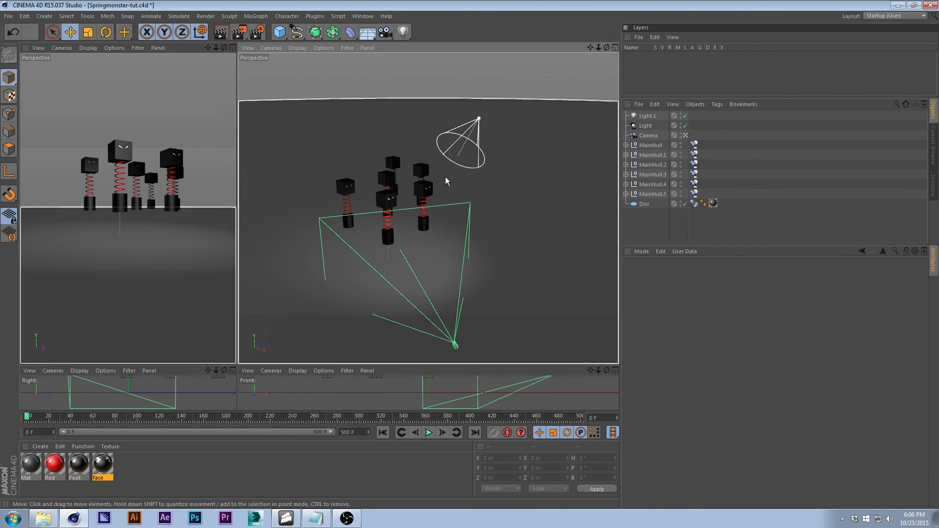
click(649, 146)
shift+click(653, 194)
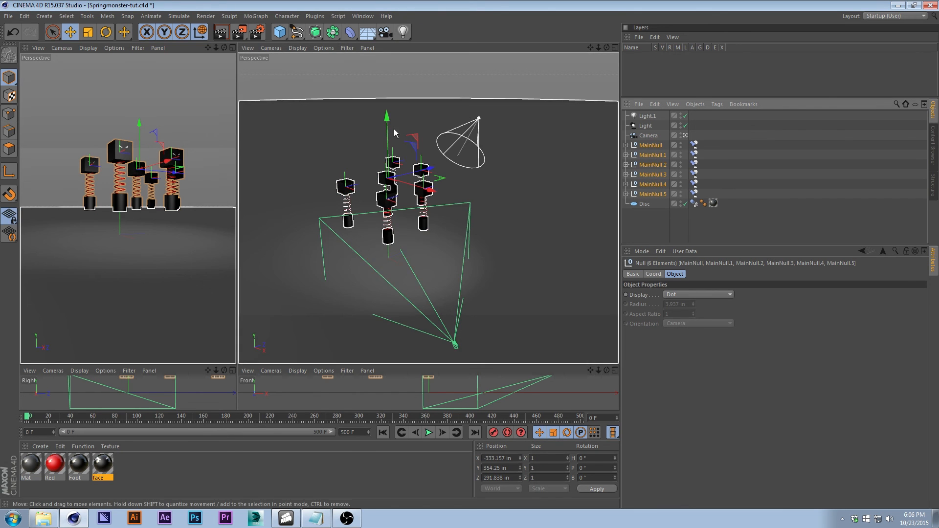
drag(387, 122, 395, 56)
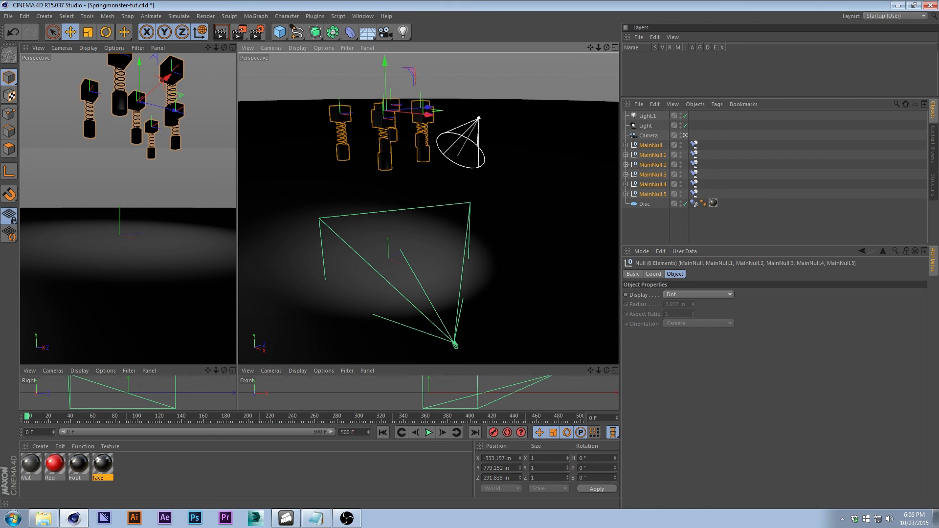
click(492, 84)
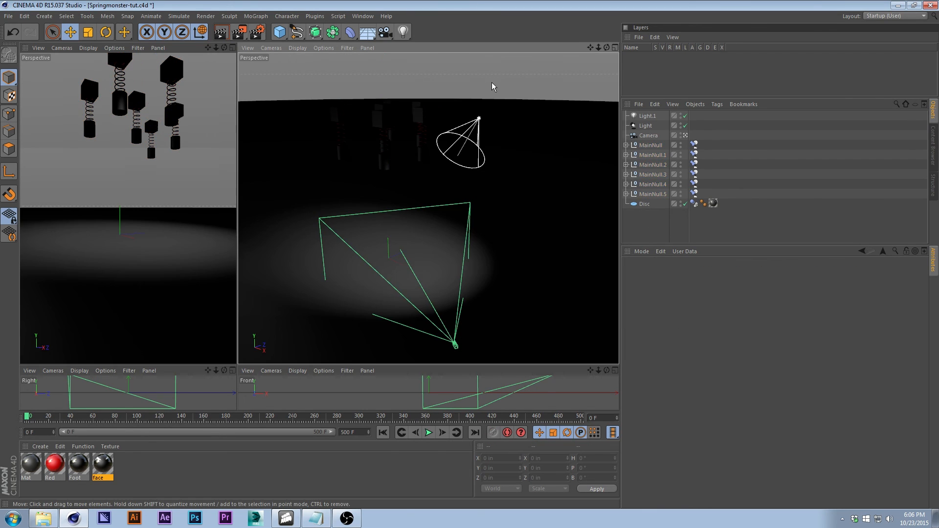
Step: Play the simulation in the enlarged camera view to check the drop from the new height, and rewind to frame 0
click(196, 169)
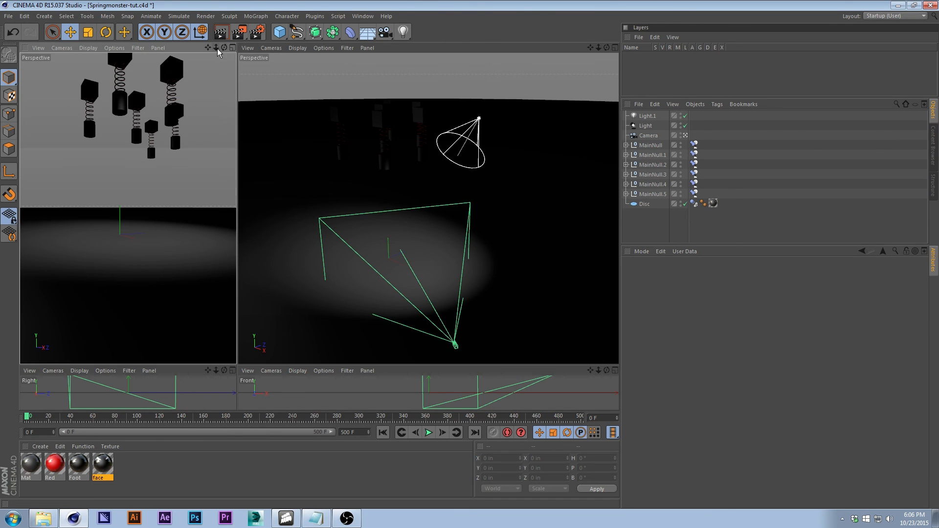
click(232, 47)
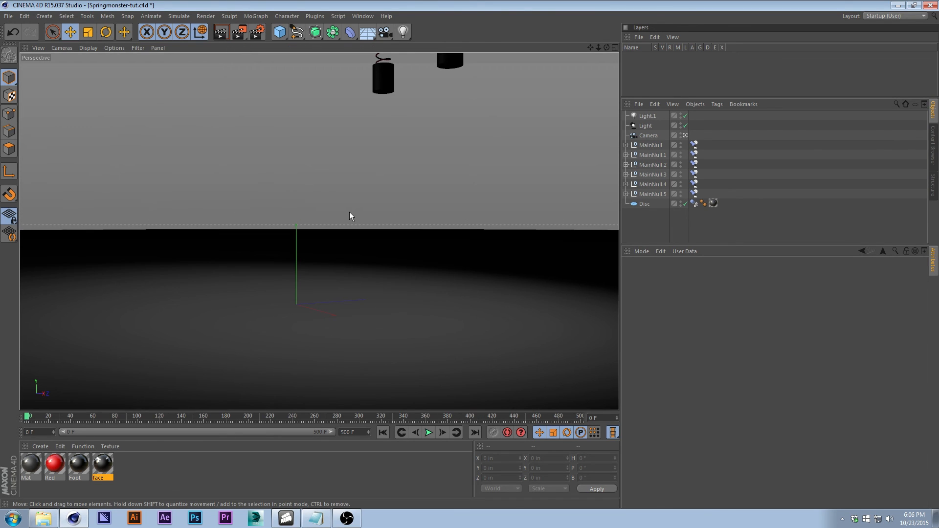
key(F8)
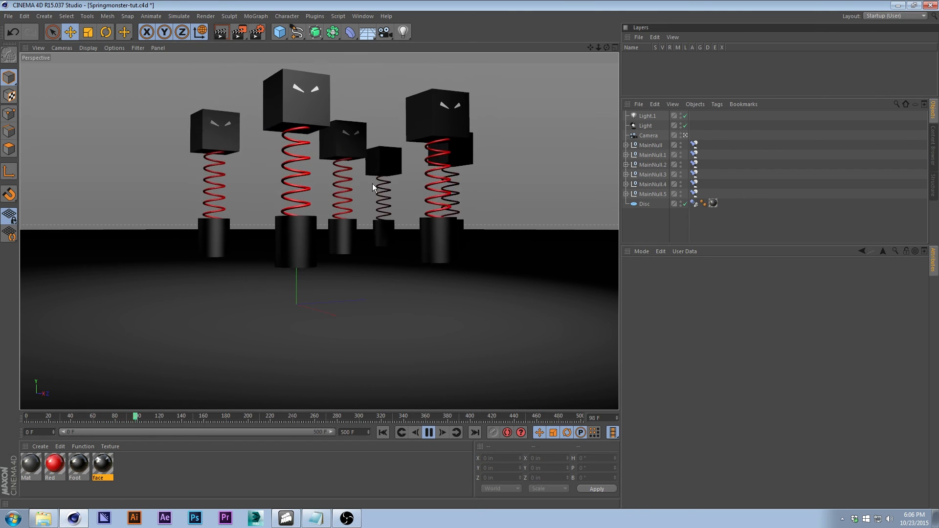
click(382, 432)
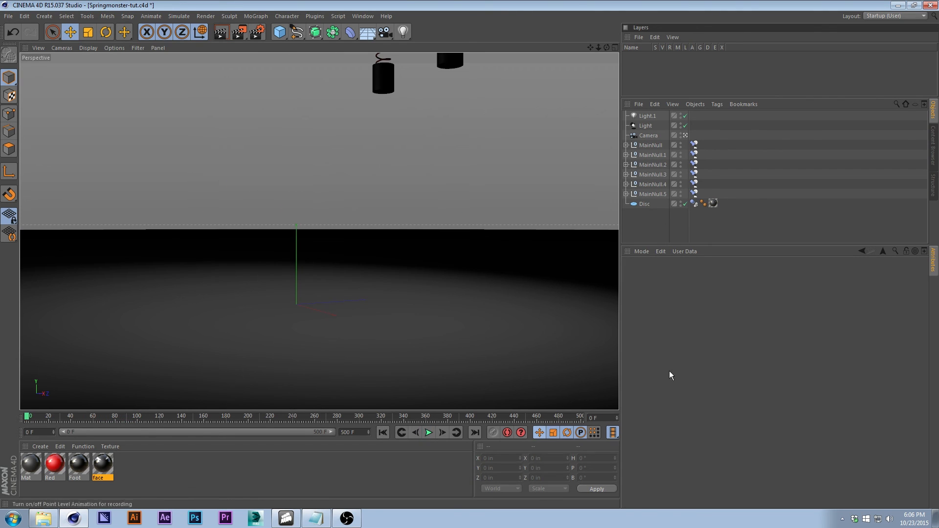
Step: Restore the four-view layout and raise the MainNull.1 monster above the others
click(615, 48)
click(426, 118)
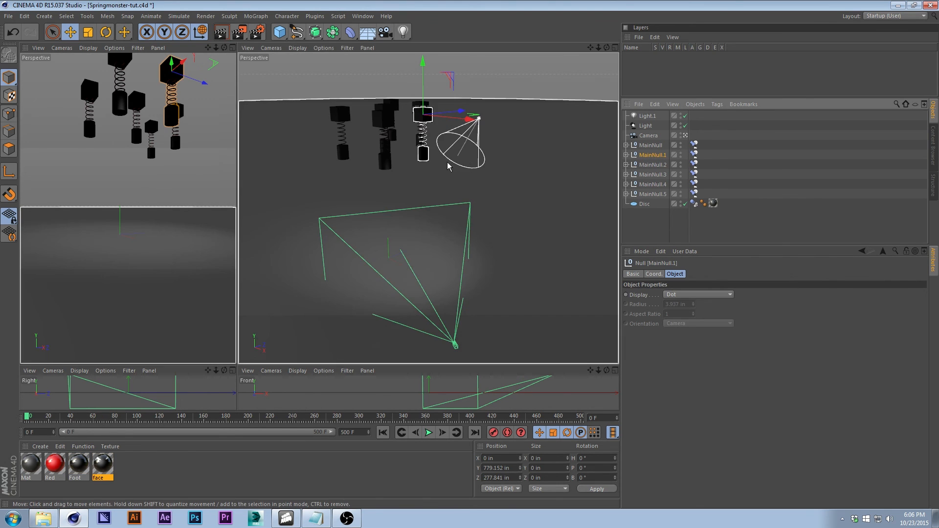
alt+middle_drag(427, 132, 455, 185)
scroll(441, 125, up, 5)
scroll(458, 206, down, 2)
scroll(457, 205, down, 5)
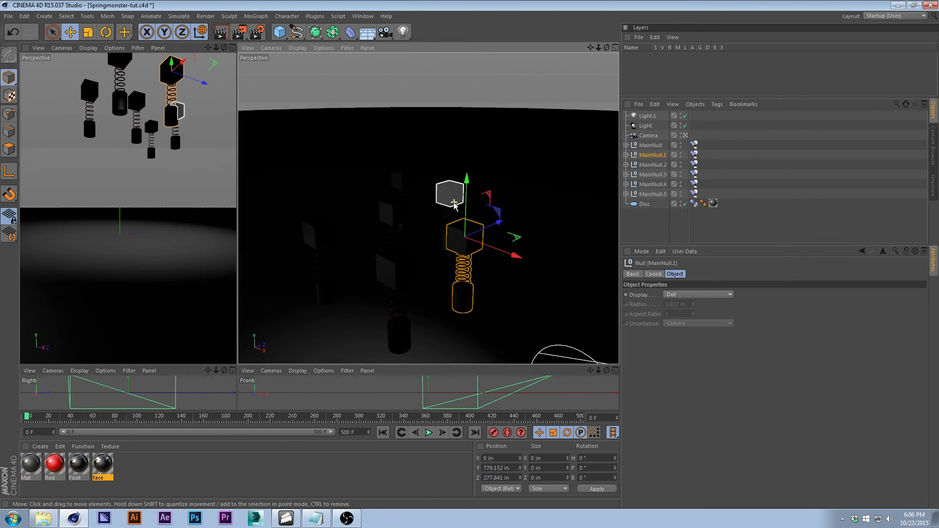
alt+drag(456, 234, 465, 158)
Step: Stagger the starting heights further by raising MainNull.5 slightly and lowering MainNull to about Y 740 in
click(652, 174)
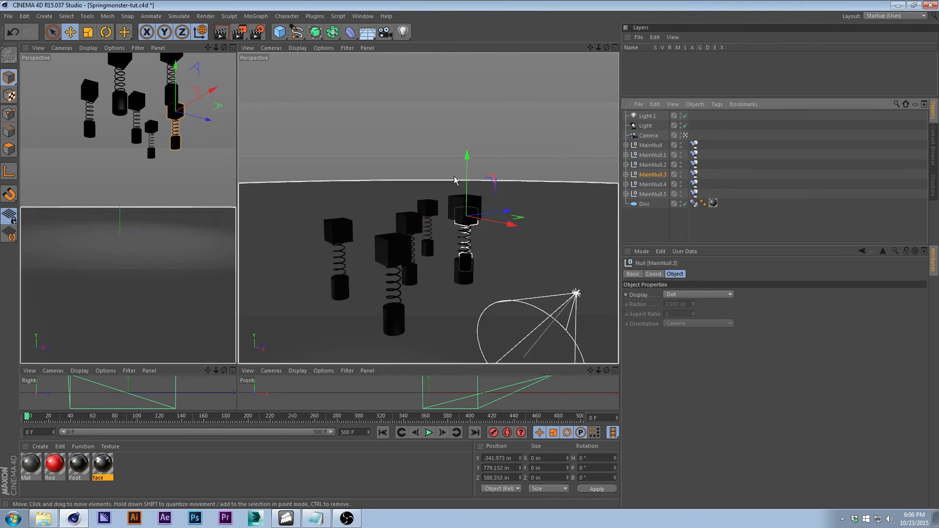
click(653, 194)
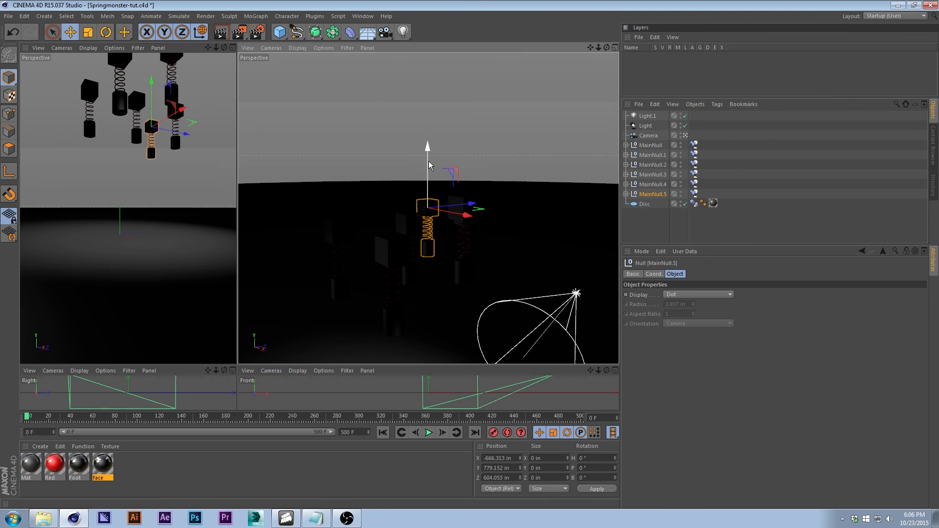
click(653, 185)
click(653, 175)
click(649, 166)
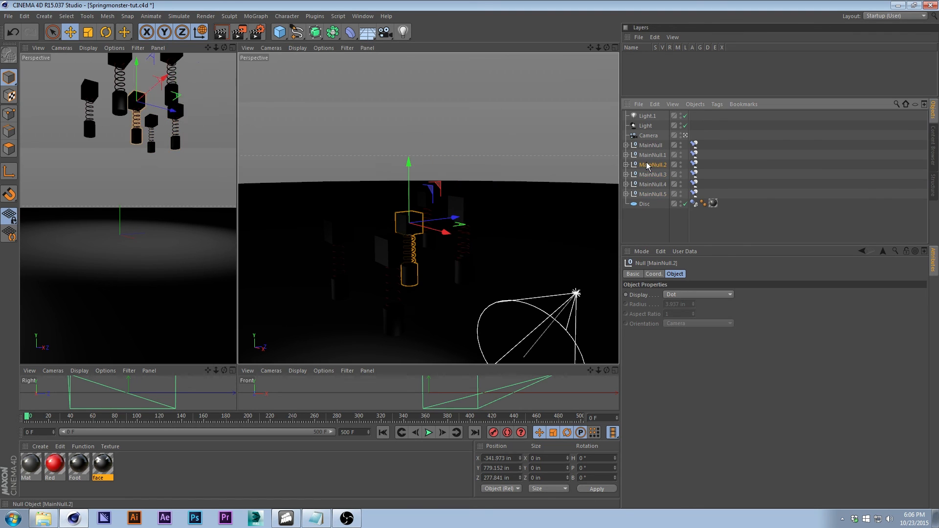
click(648, 156)
click(648, 145)
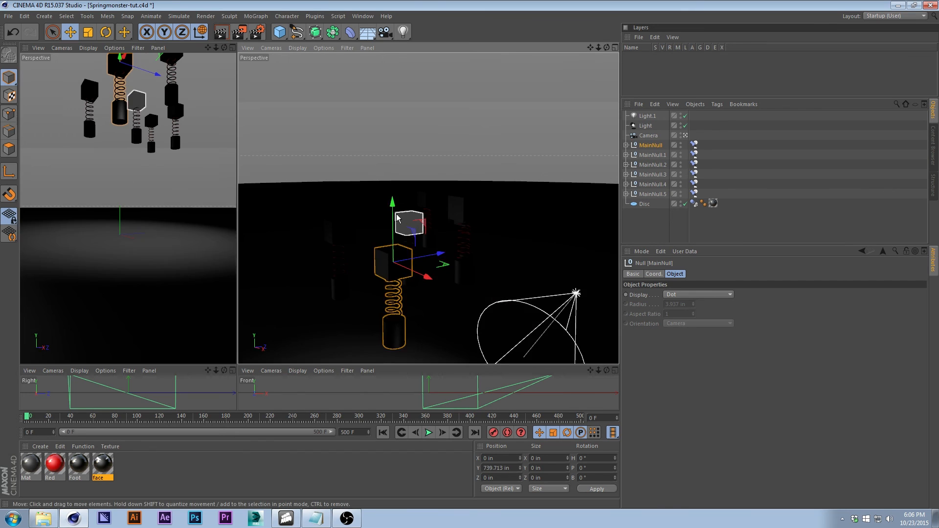
click(208, 92)
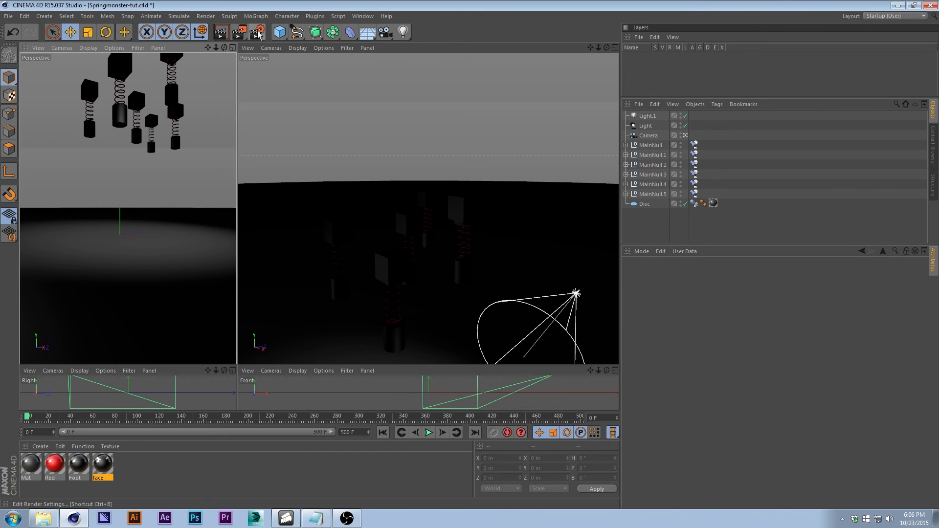
Step: Play the simulation in the enlarged camera view to check the staggered bouncing, stopping at frame 240
click(233, 47)
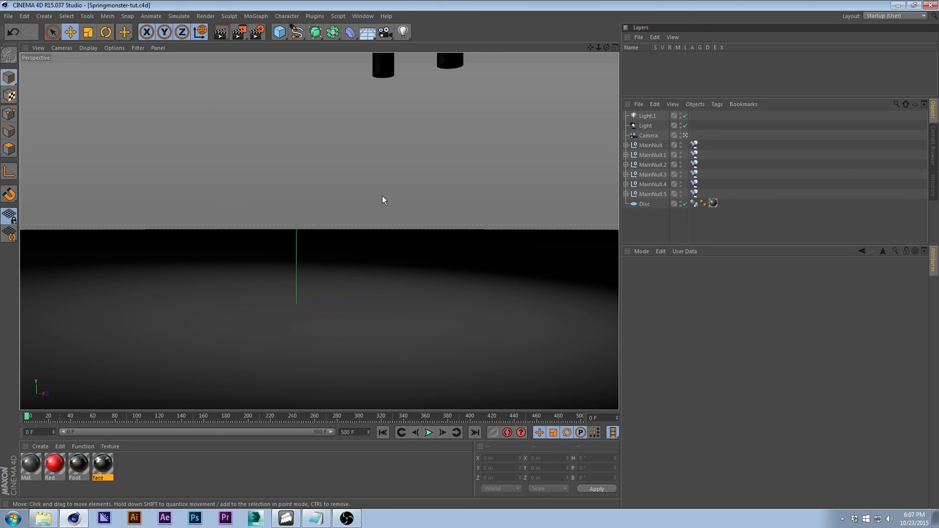
key(F8)
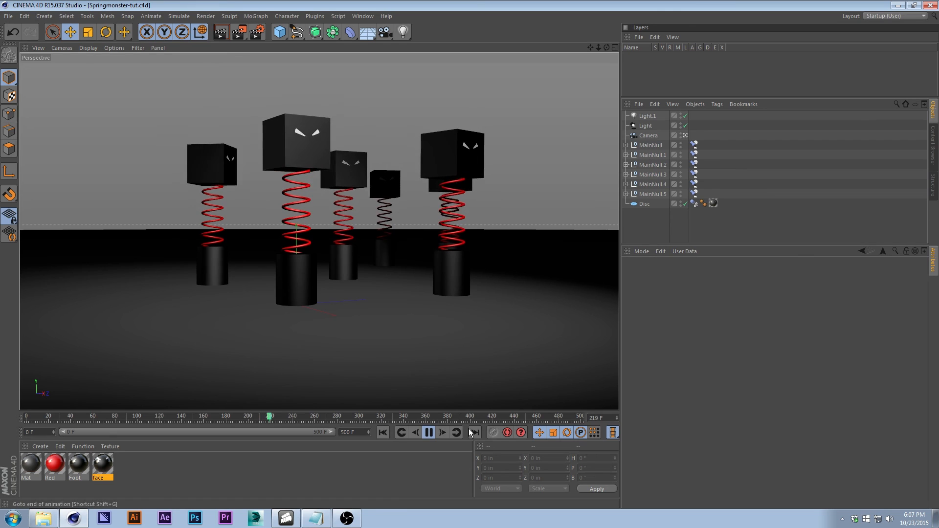
click(429, 433)
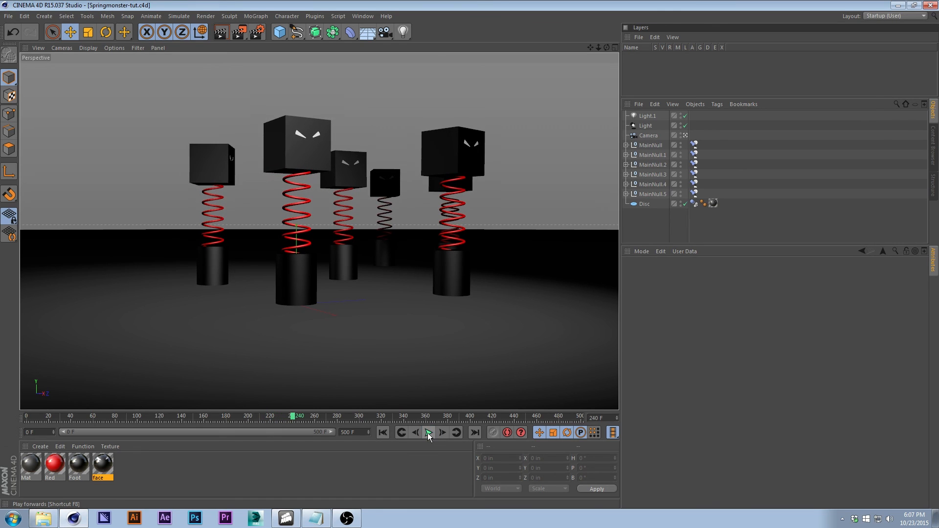